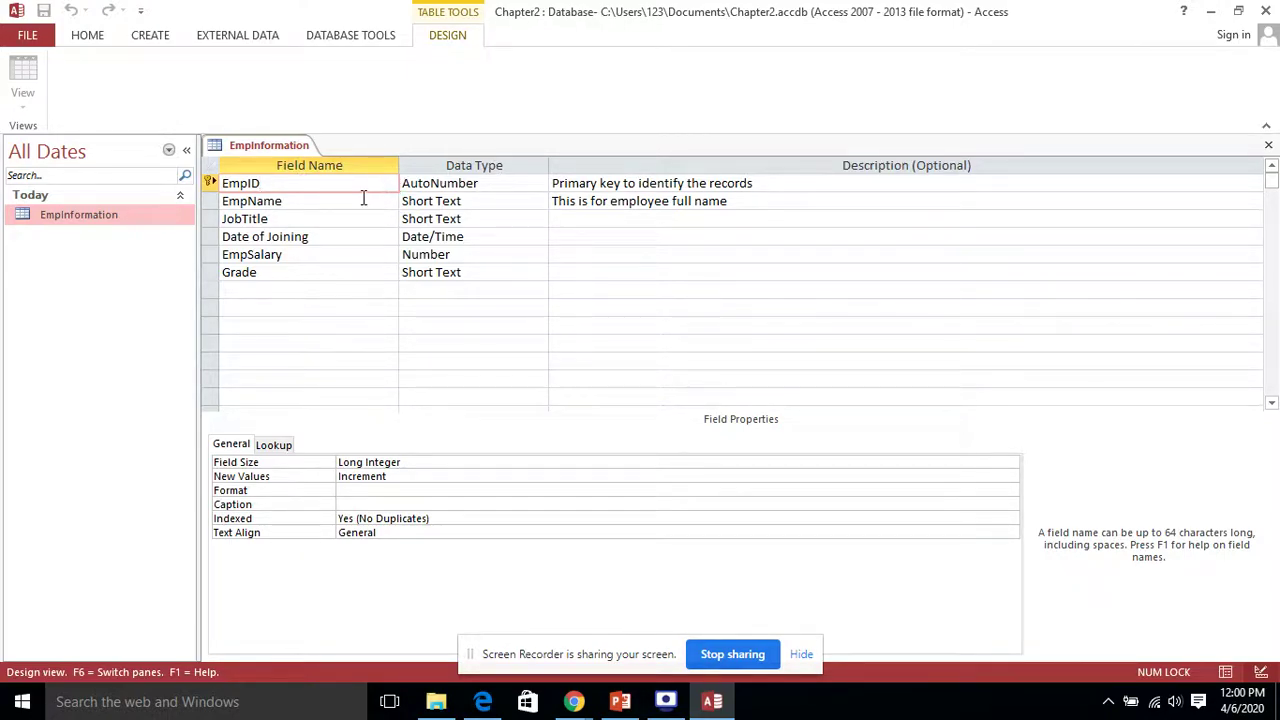
left_click(364, 199)
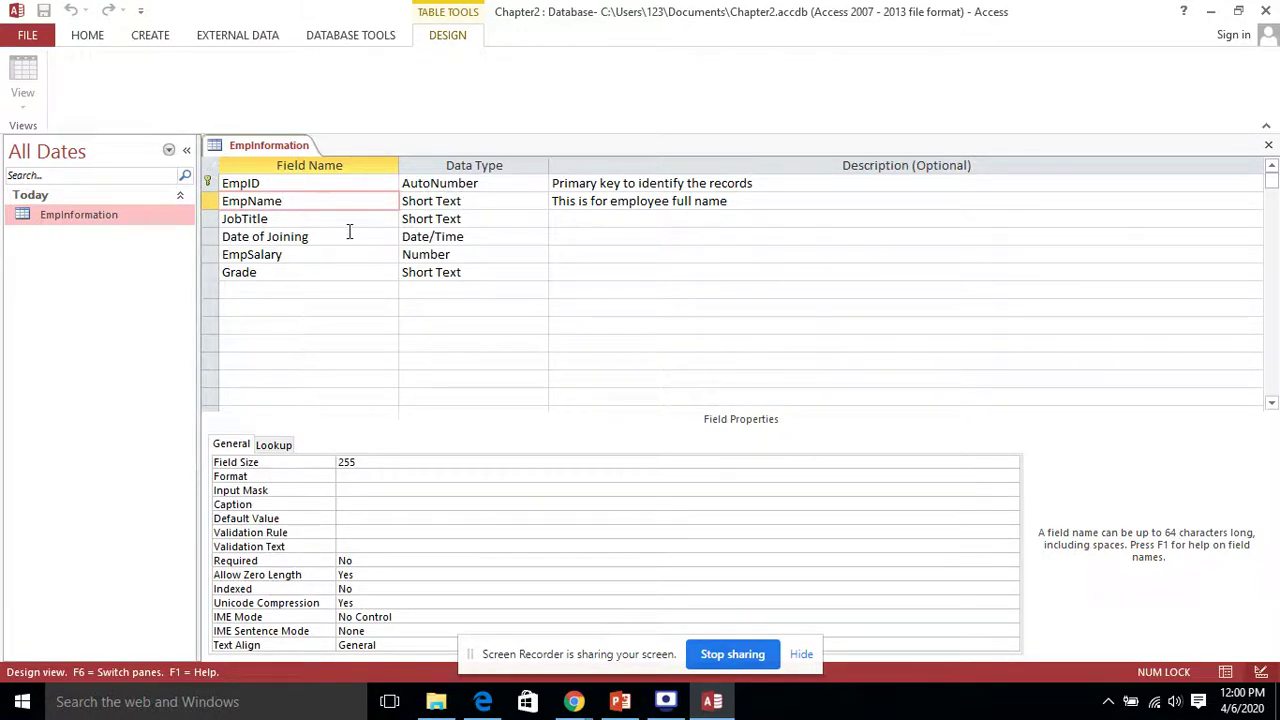
left_click(349, 236)
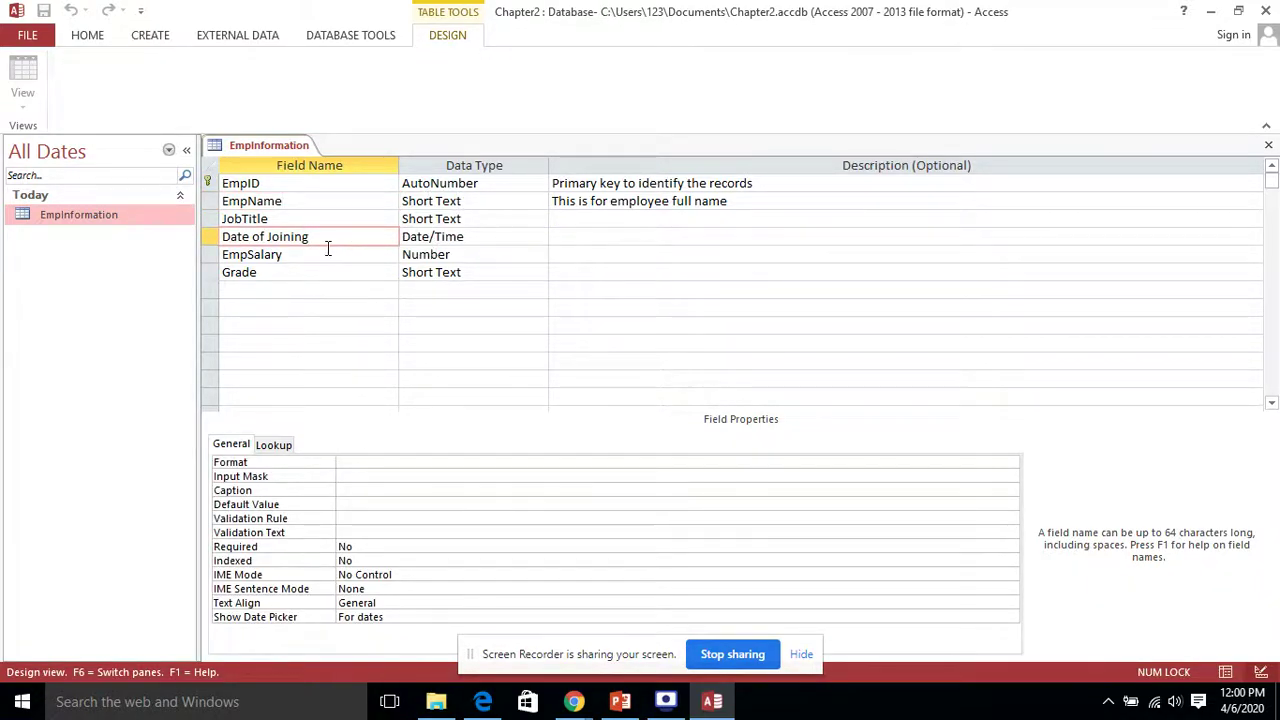
left_click(326, 252)
left_click(334, 267)
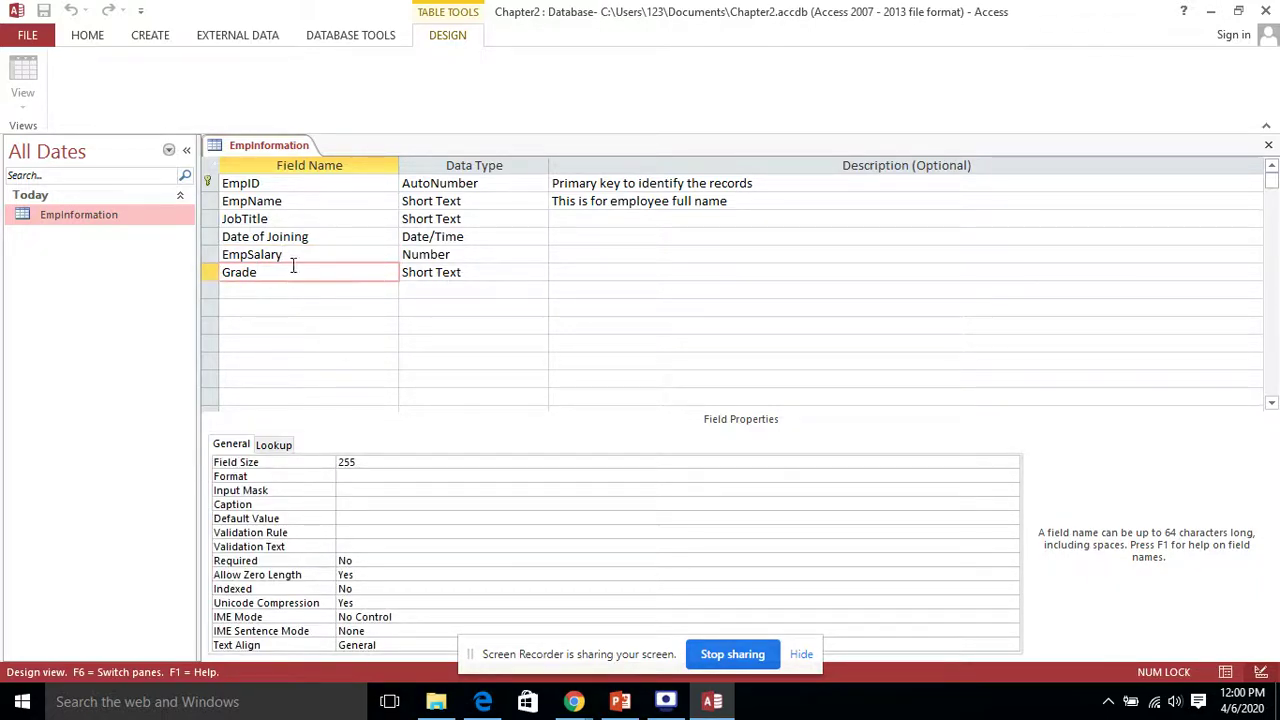
left_click(328, 183)
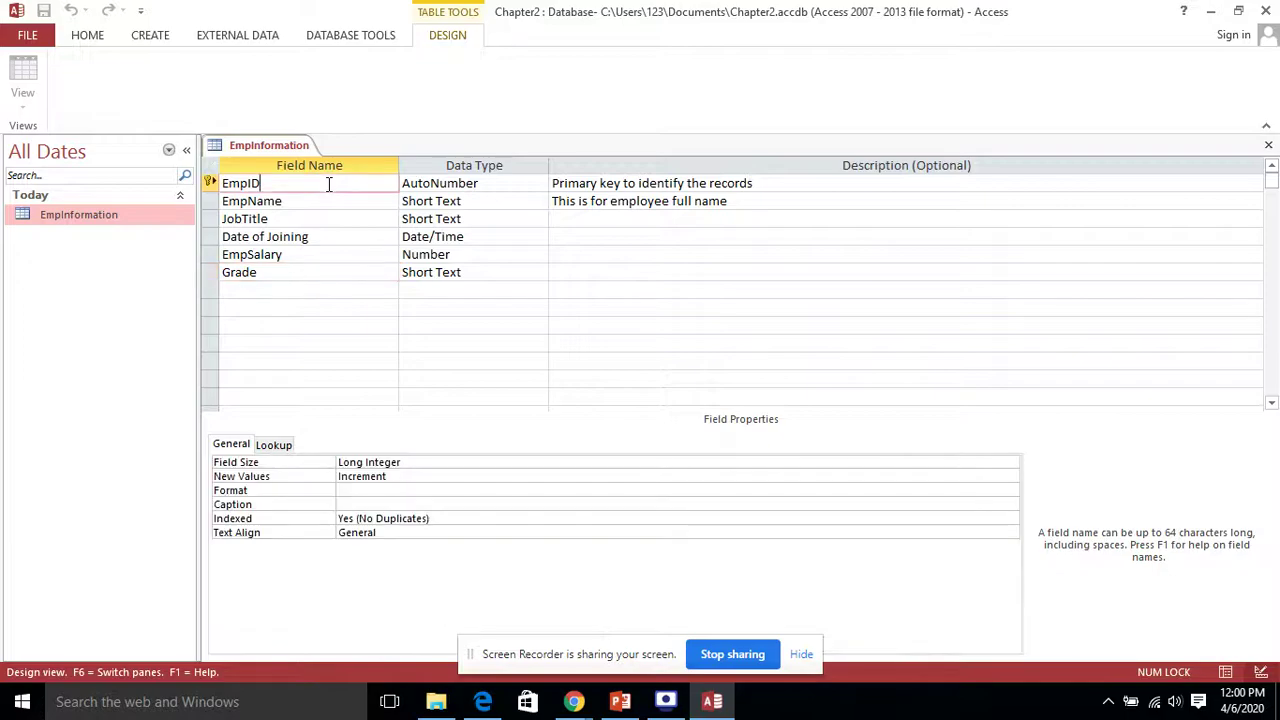
left_click(634, 708)
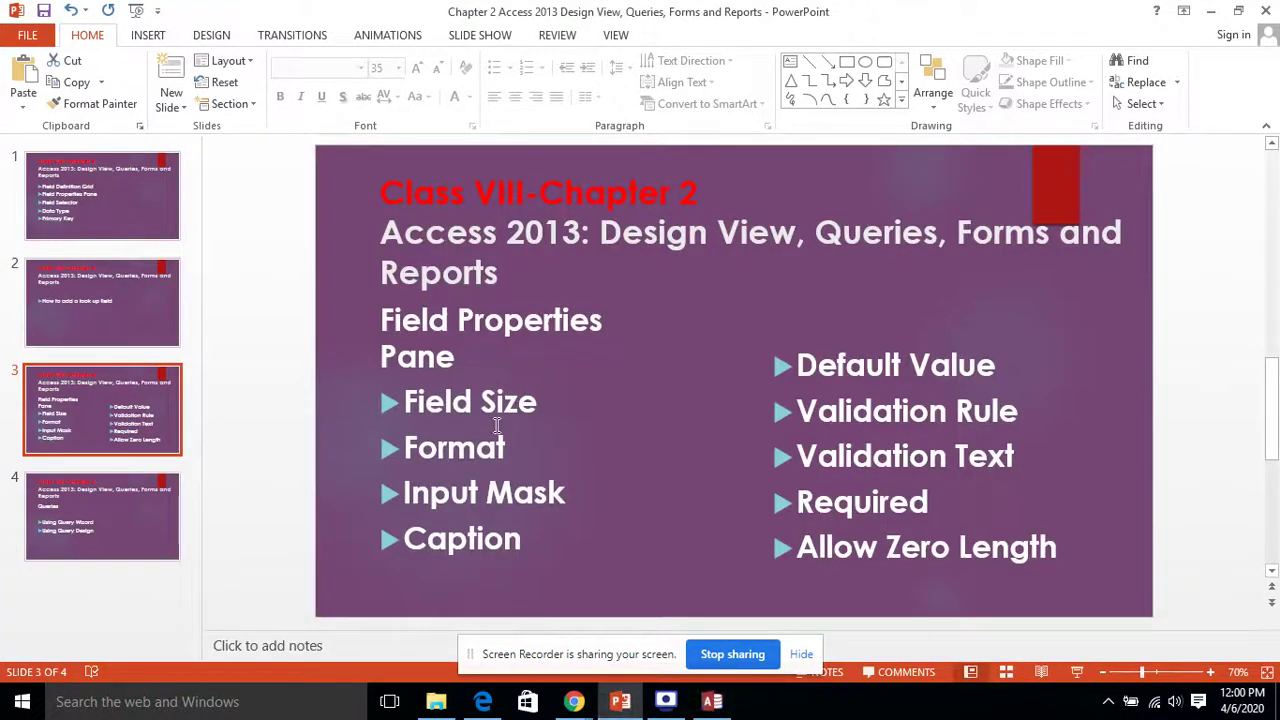
left_click(706, 705)
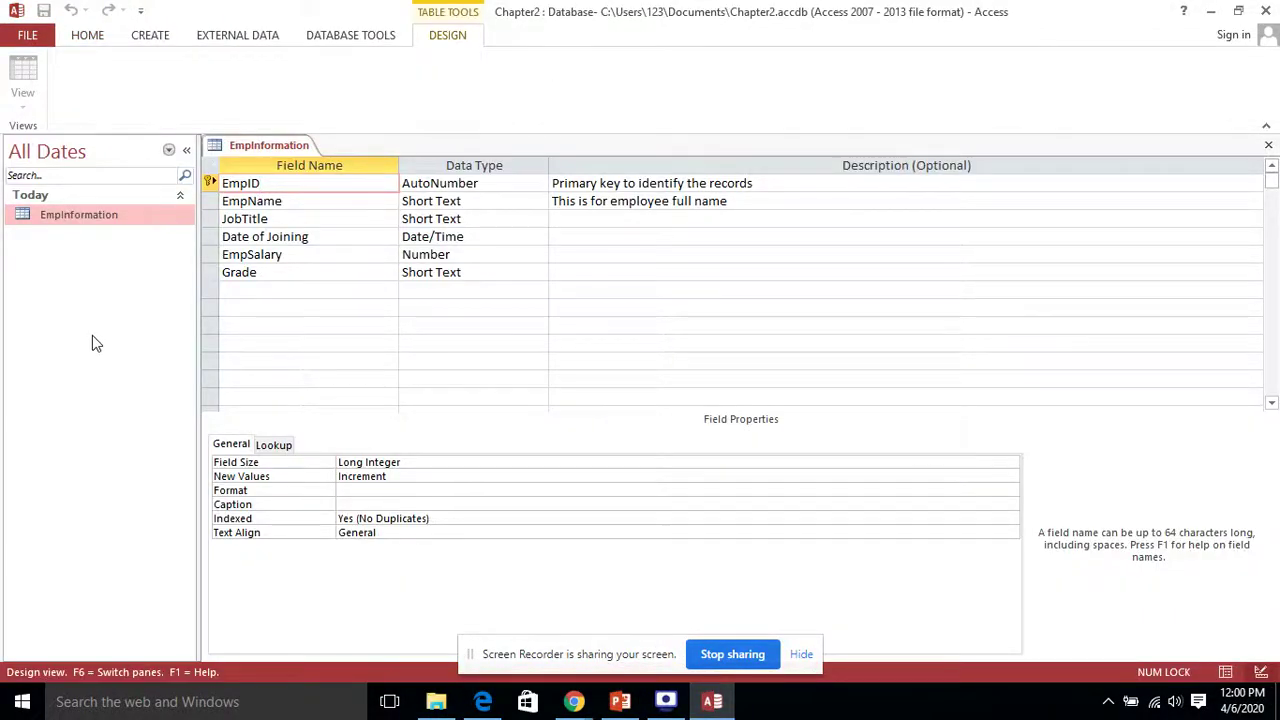
Step: Change the EmpName field's Field Size from 255 to 20 characters
left_click(311, 199)
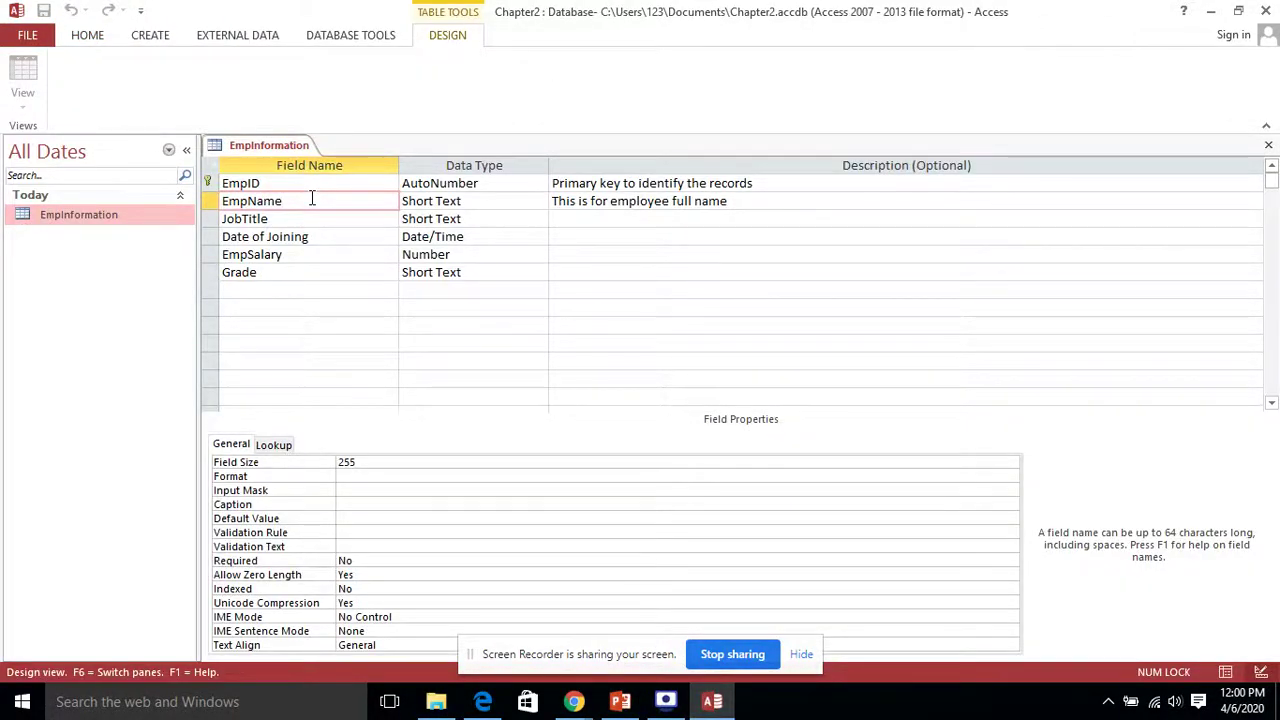
left_click(513, 196)
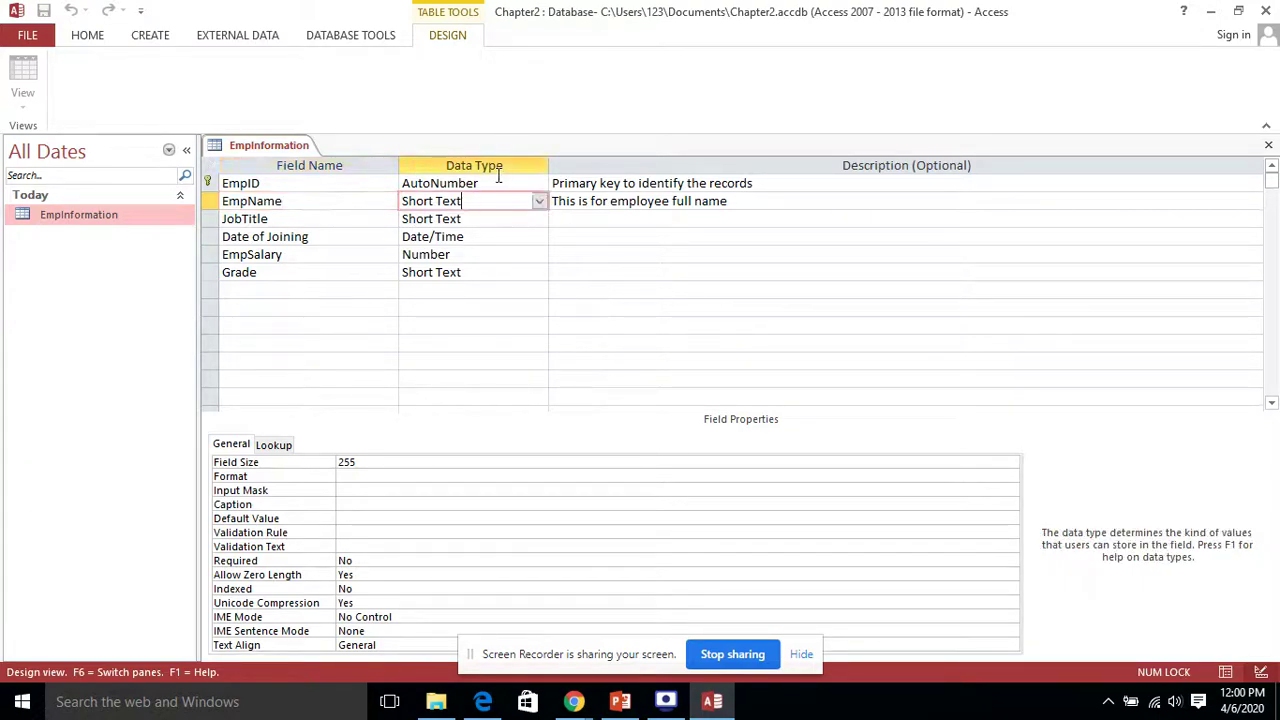
left_click(363, 464)
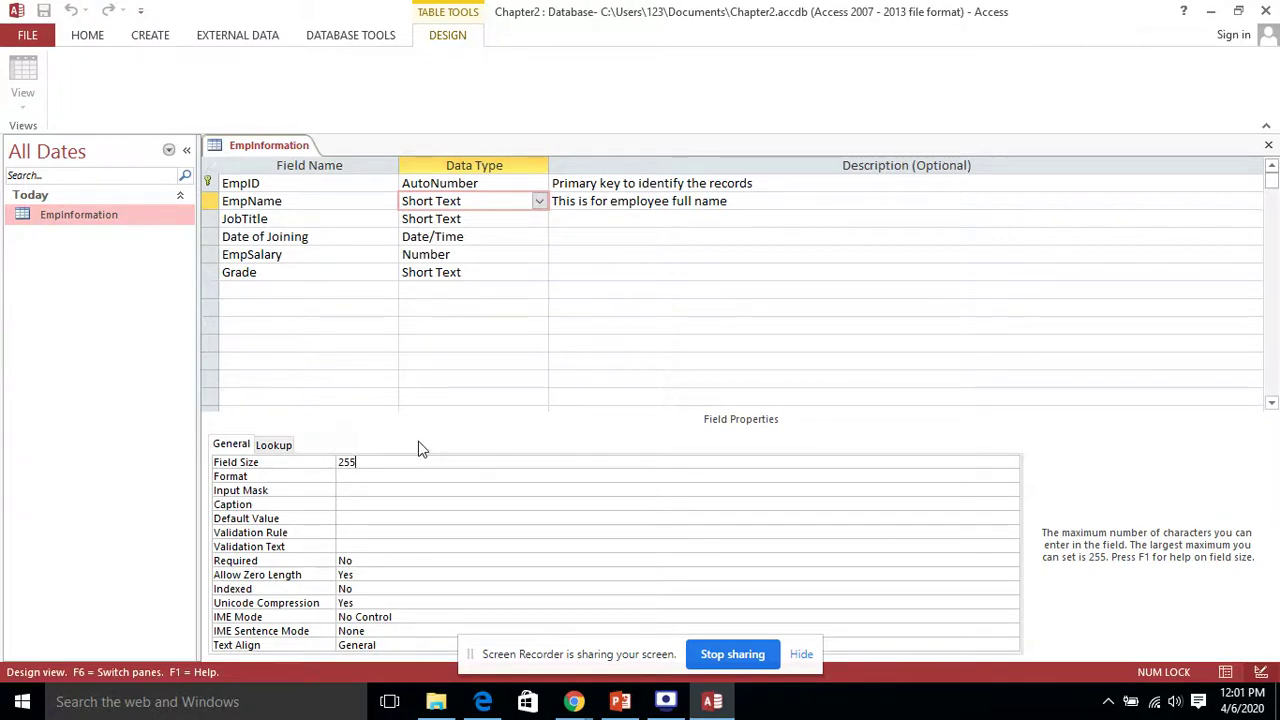
key("BackSpace")
key("BackSpace")
key("BackSpace")
type("20")
left_click(302, 256)
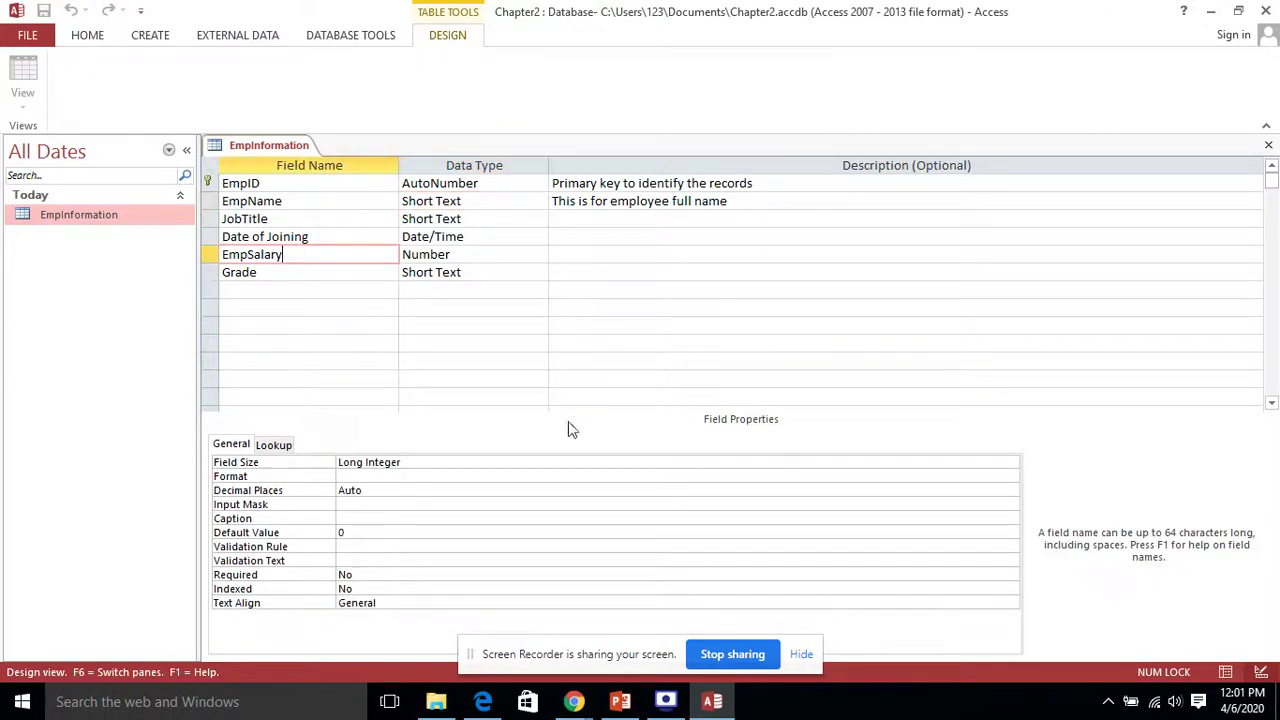
Step: Switch the EmpSalary Field Size from Long Integer to Double
left_click(517, 461)
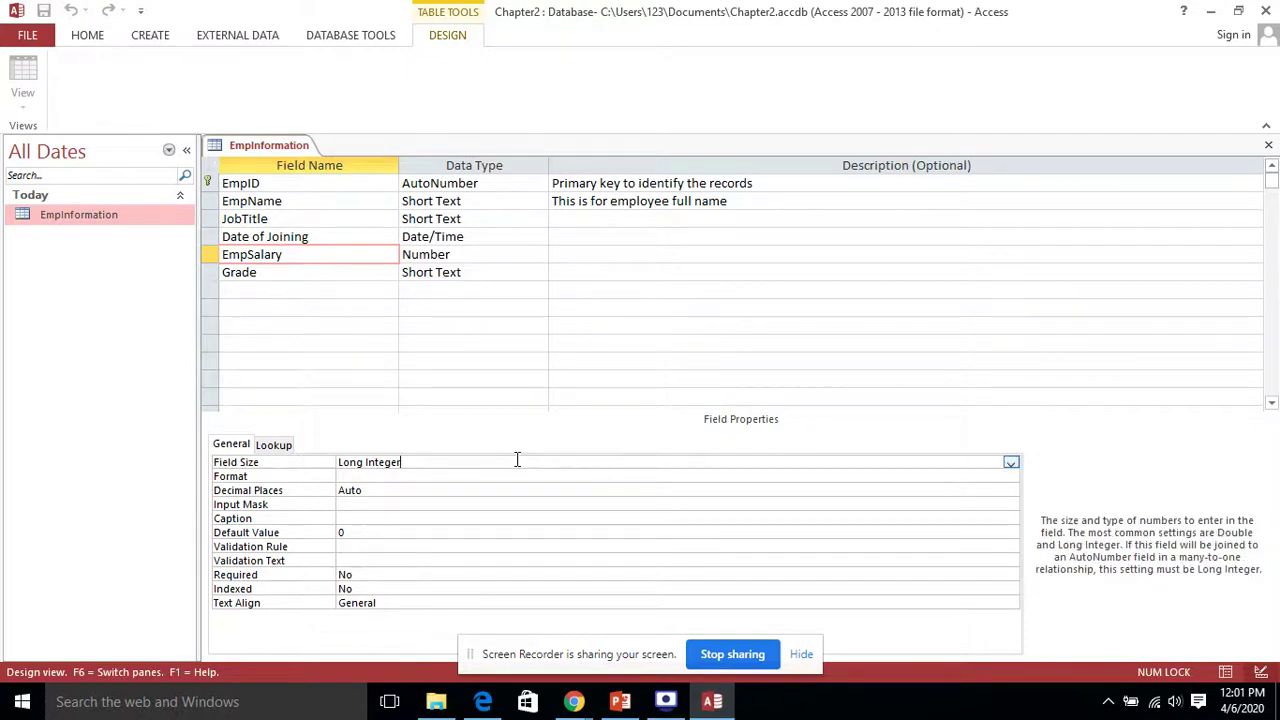
left_click(1012, 462)
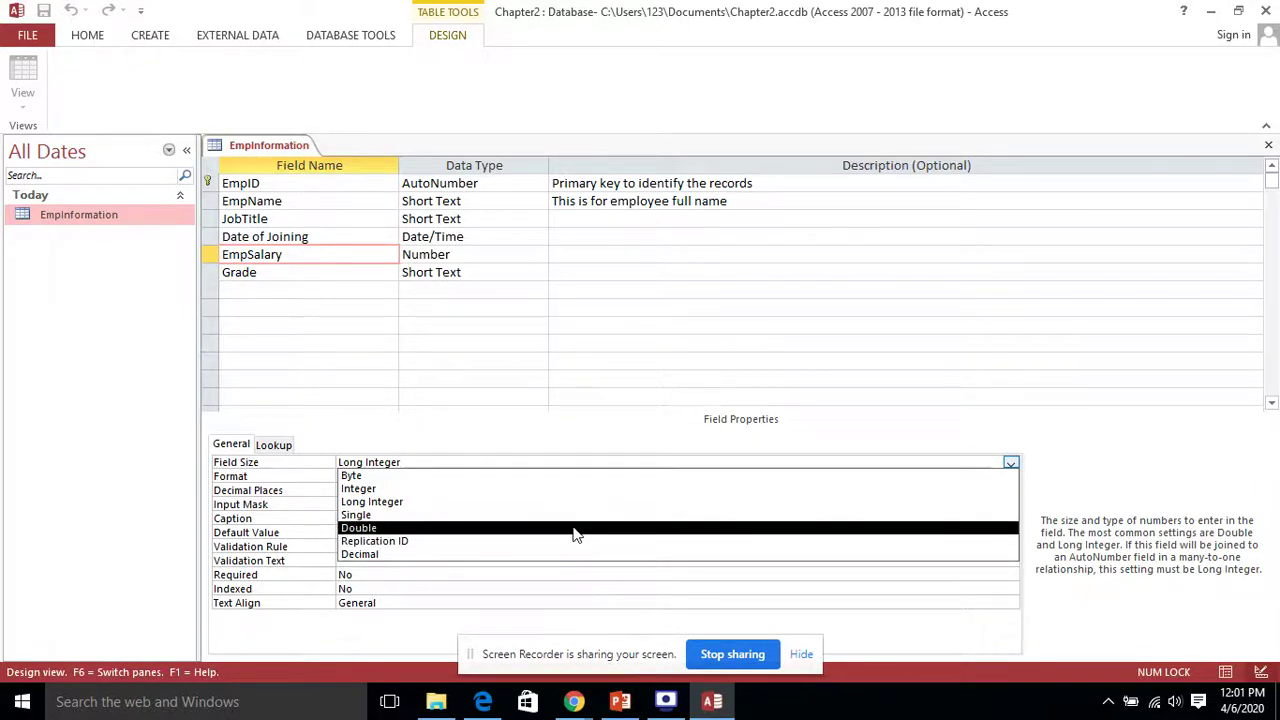
left_click(574, 527)
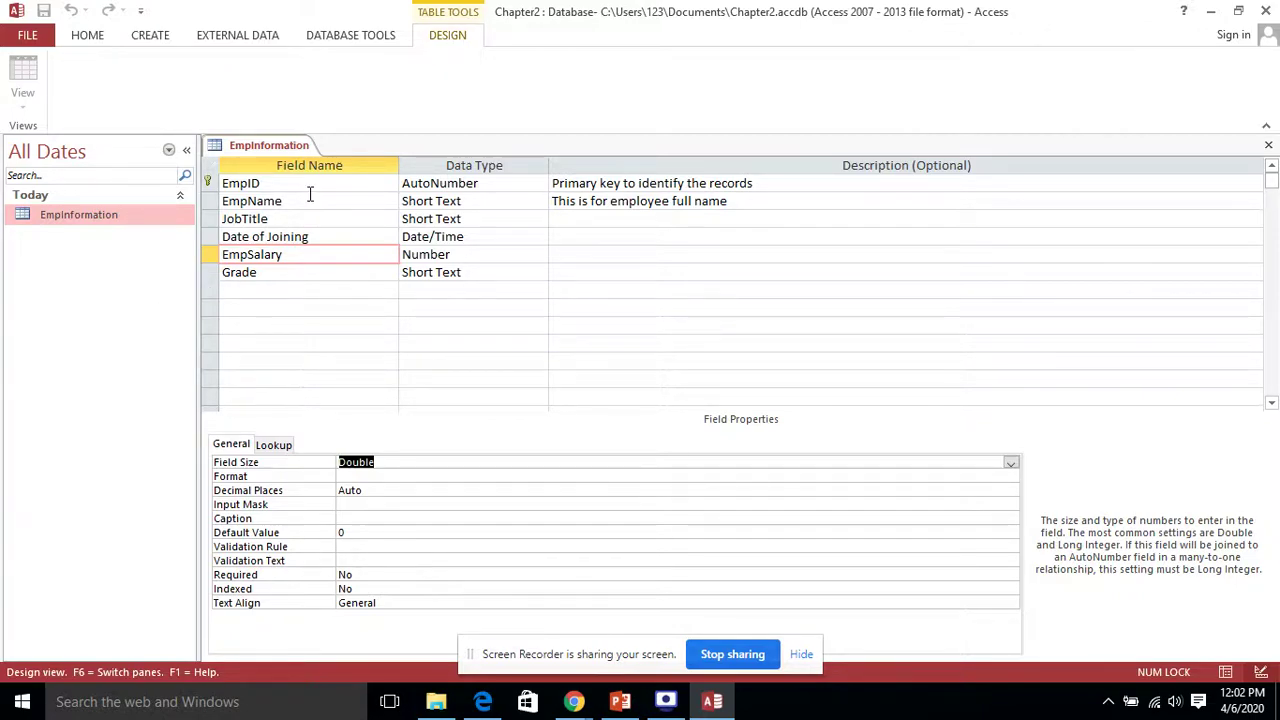
Step: Give the Date of Joining field the Medium Date format
left_click(348, 236)
left_click(509, 236)
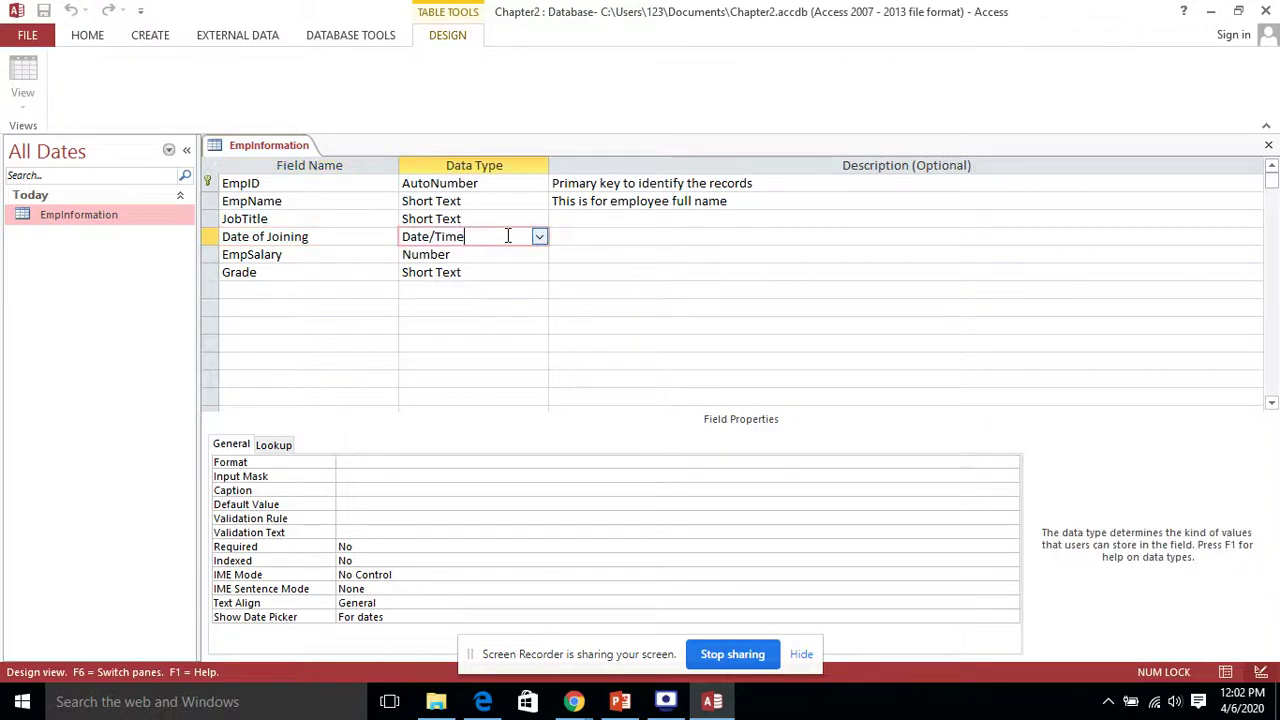
left_click(382, 236)
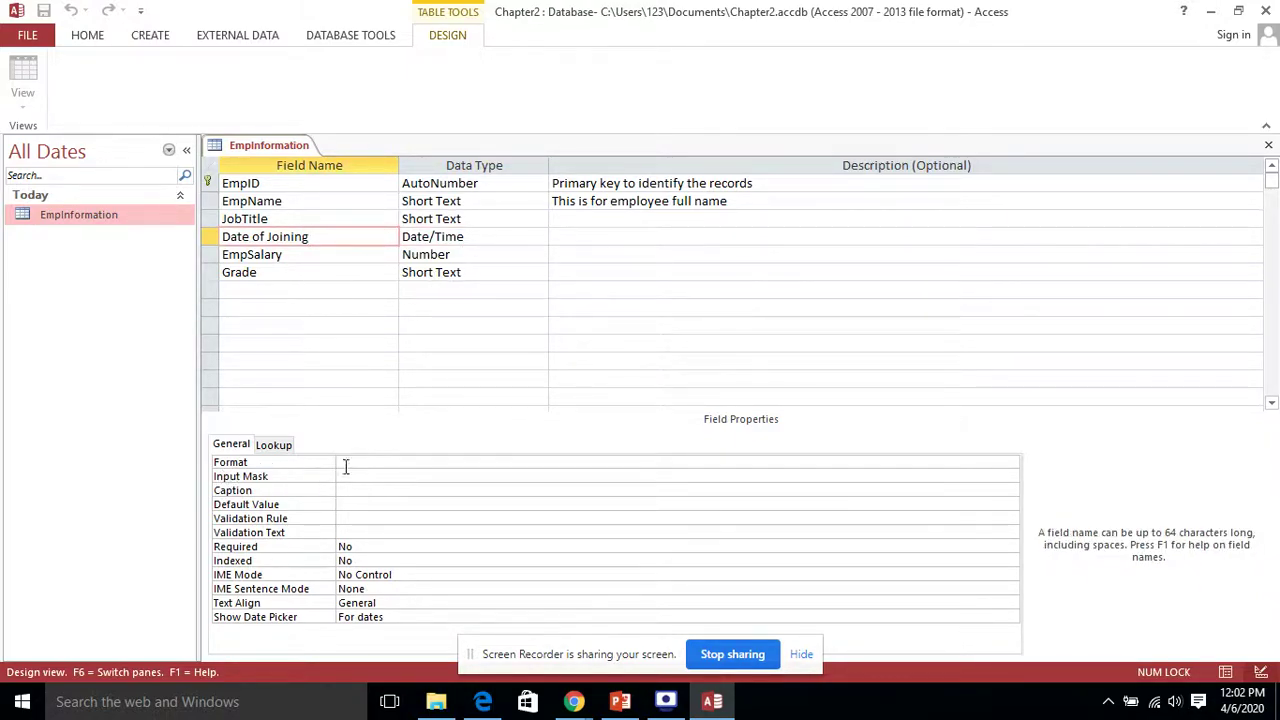
left_click(1011, 464)
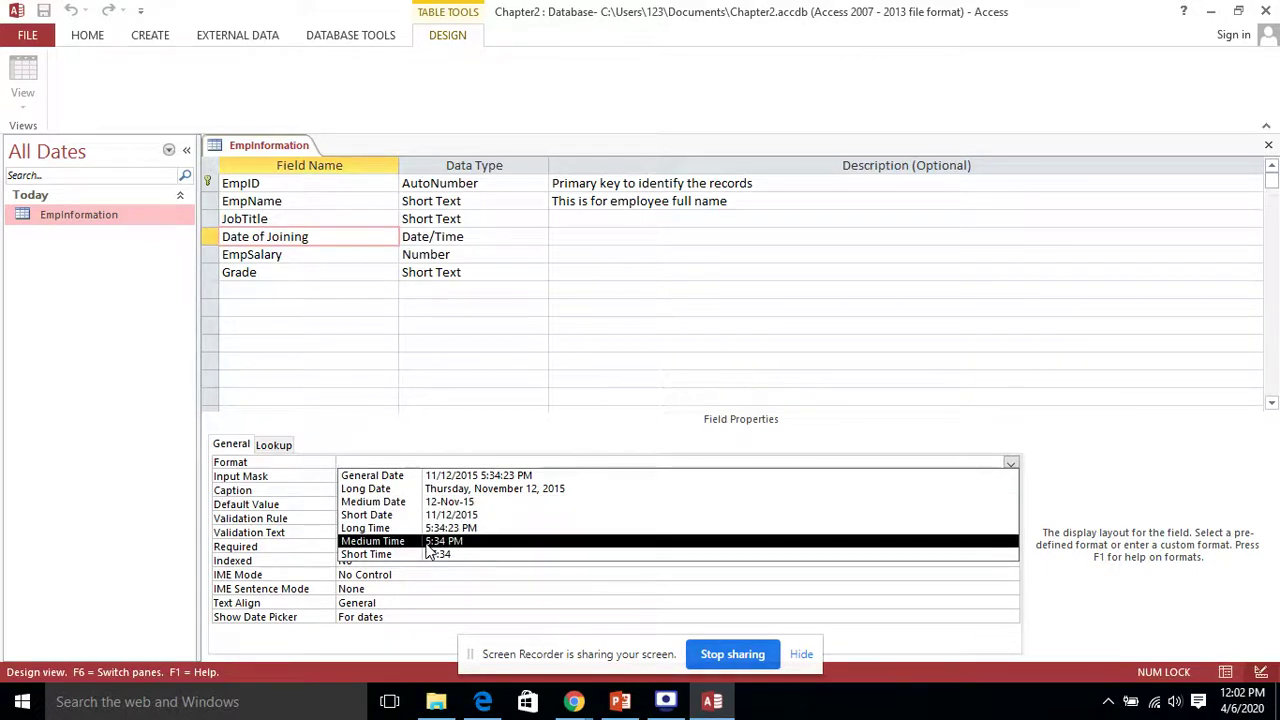
left_click(455, 501)
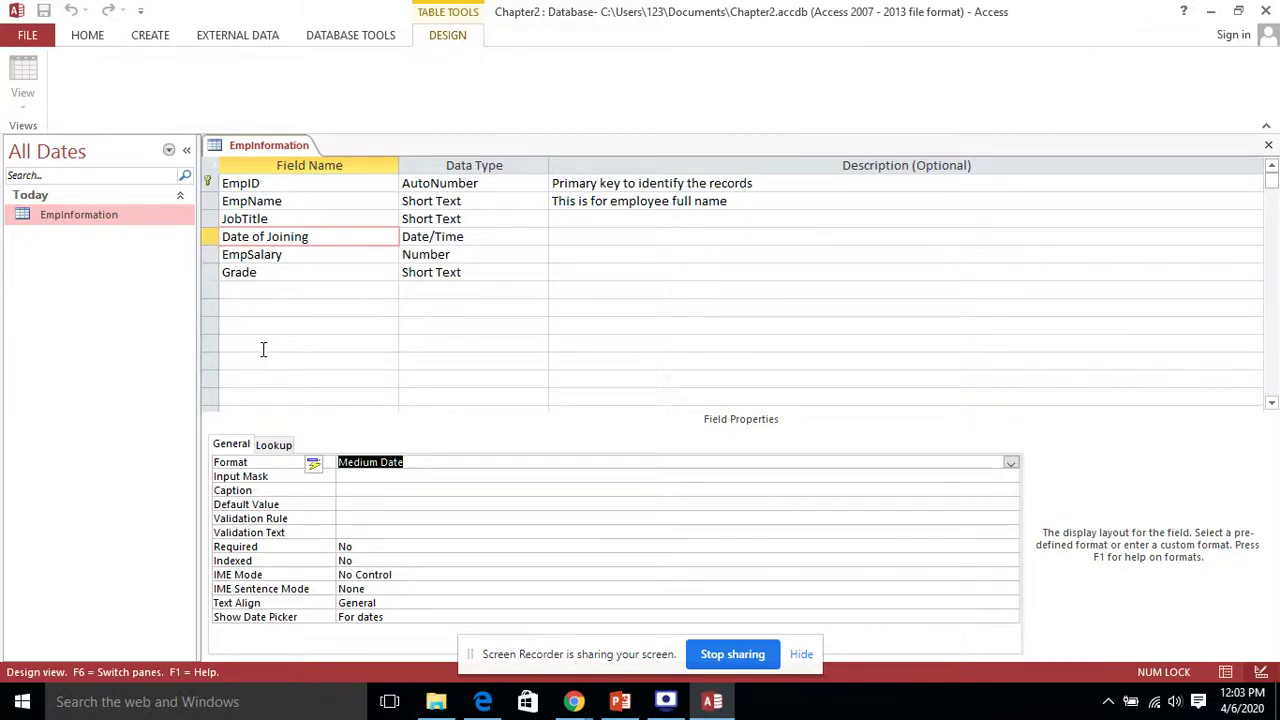
left_click(286, 271)
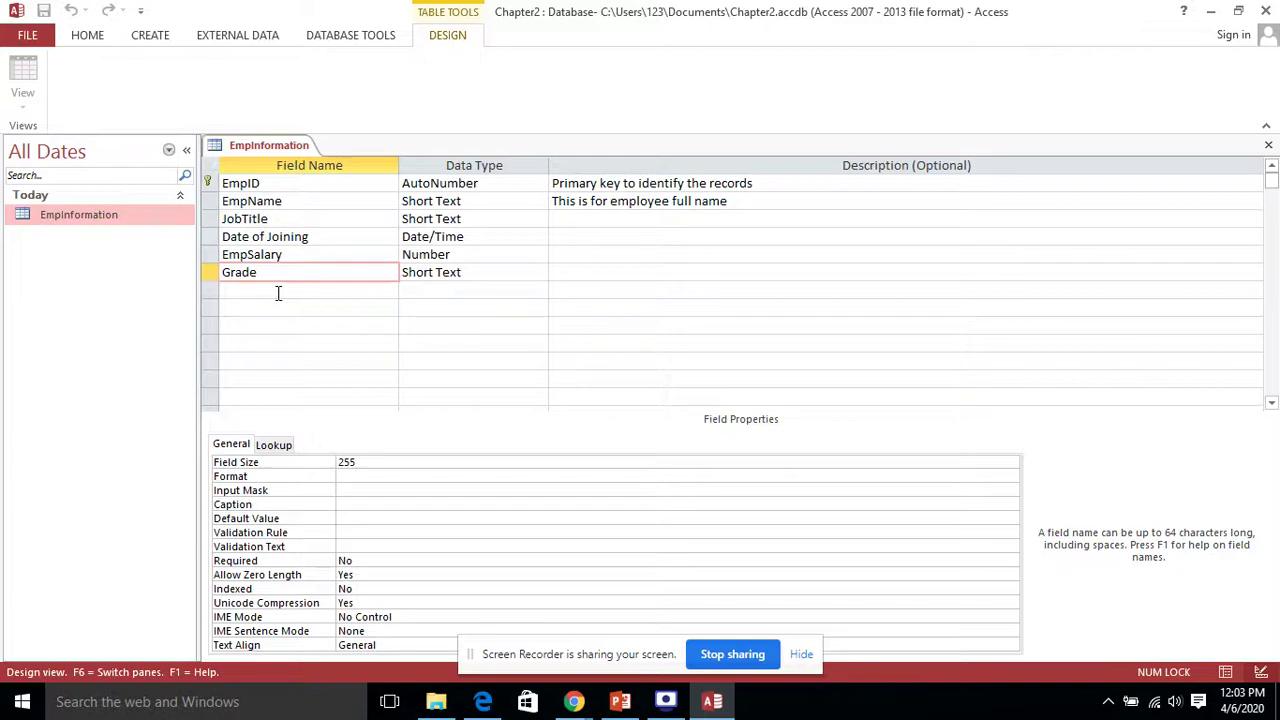
left_click(278, 291)
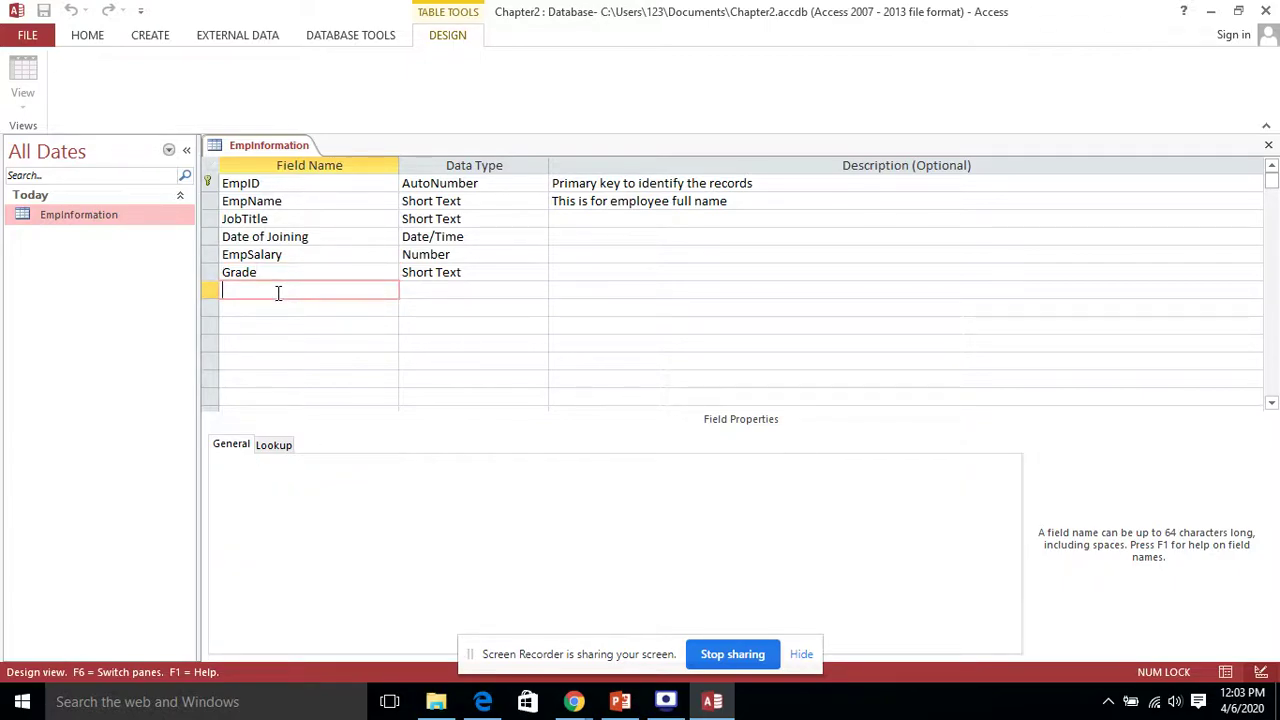
Step: Add a field named Phone with the Number data type below Grade
type("Phone")
left_click(441, 287)
left_click(538, 290)
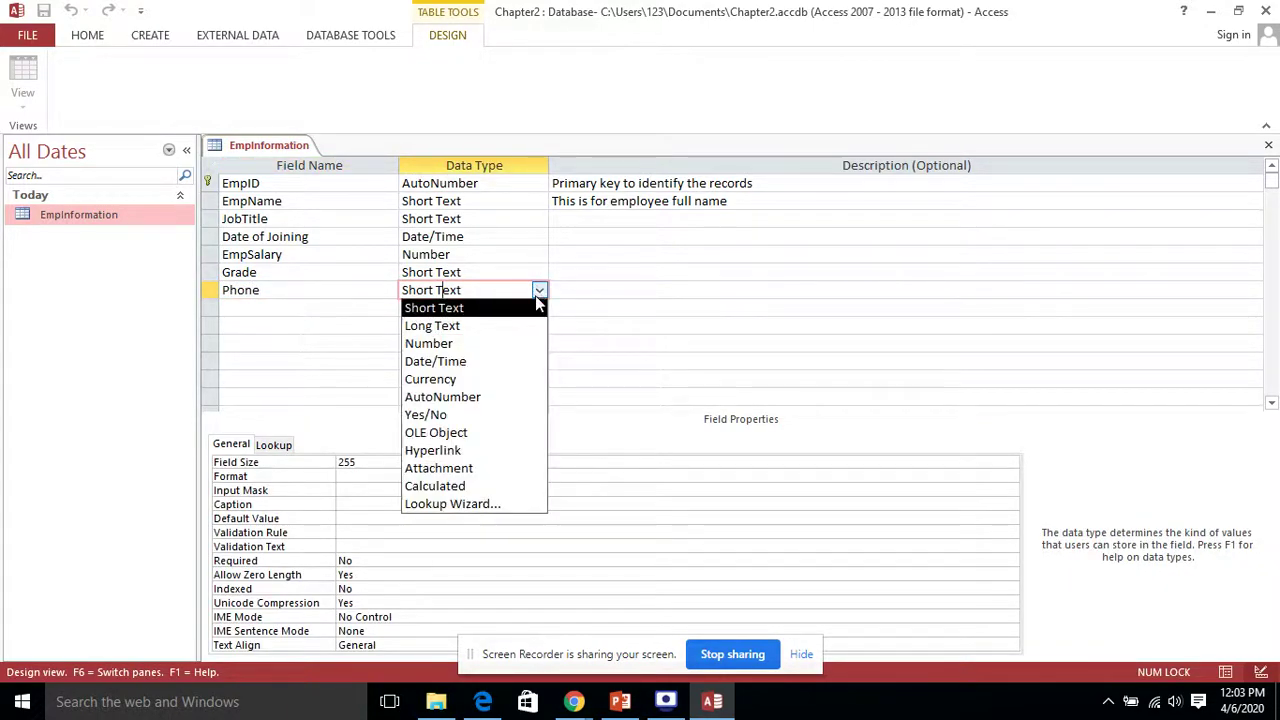
left_click(500, 349)
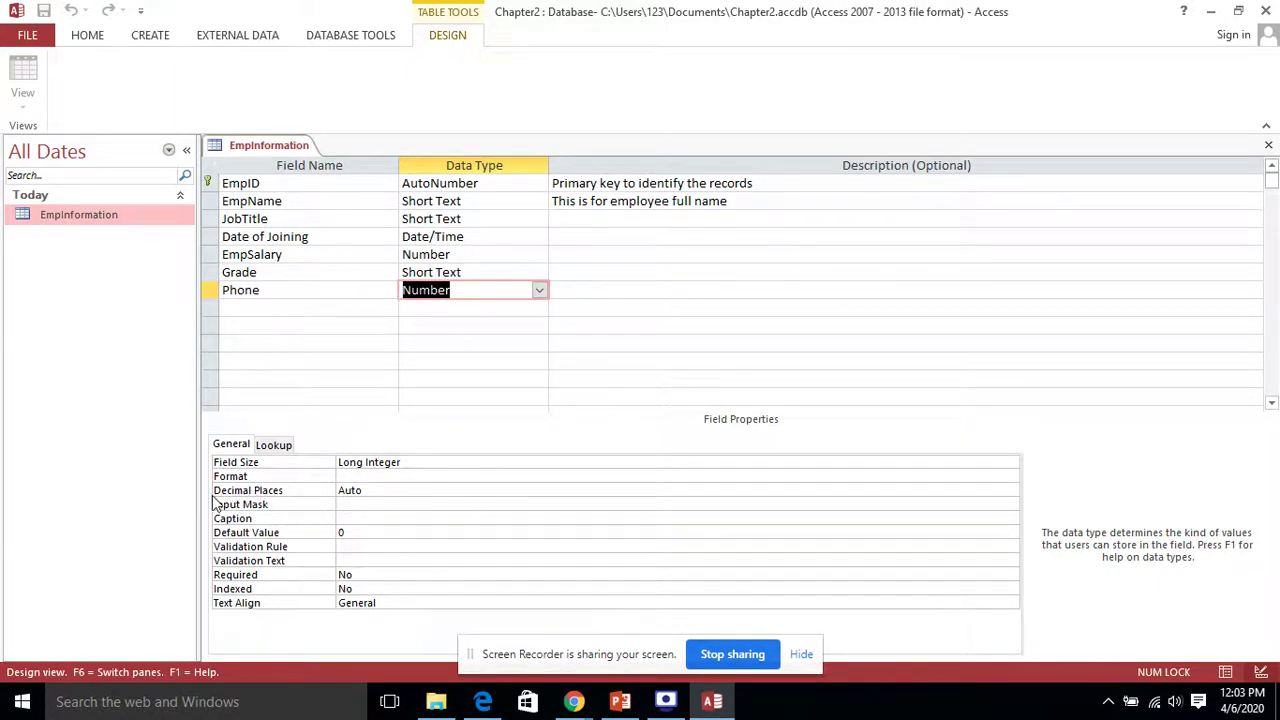
left_click(318, 290)
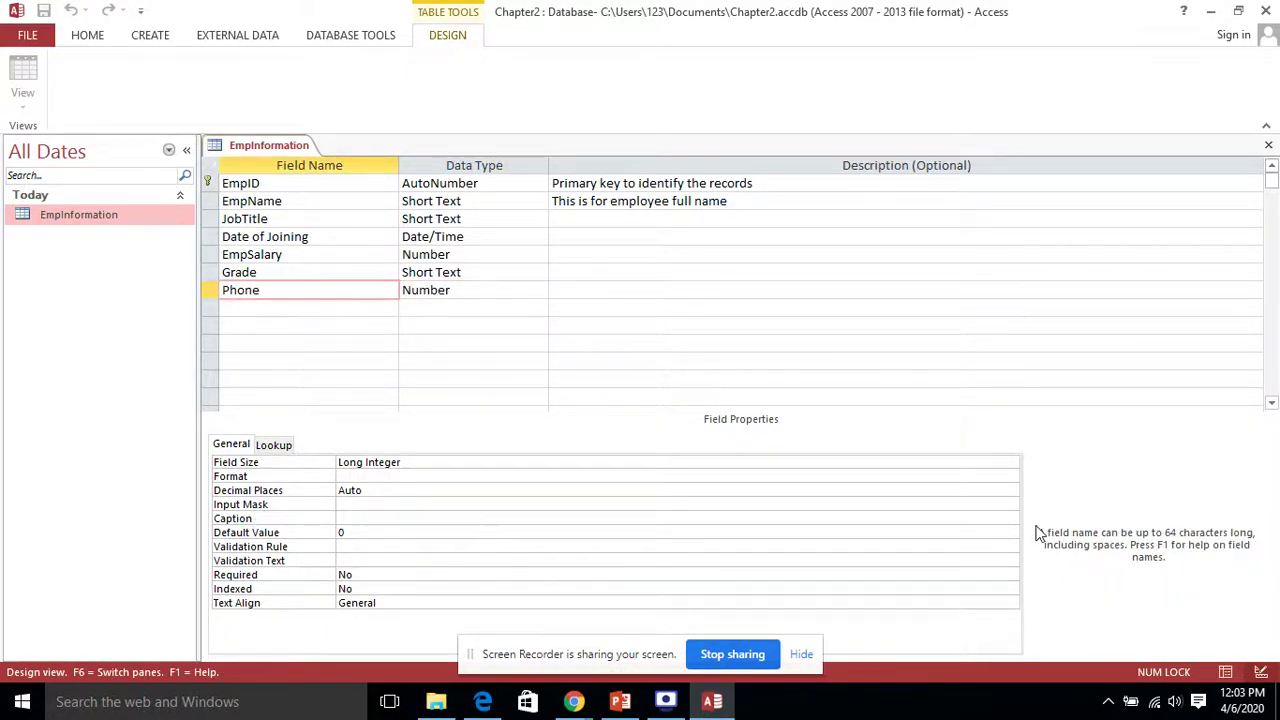
left_click(1010, 499)
Step: Try the Input Mask builder on Phone, saving the table and dismissing the Text/Date-only warning
left_click(1010, 499)
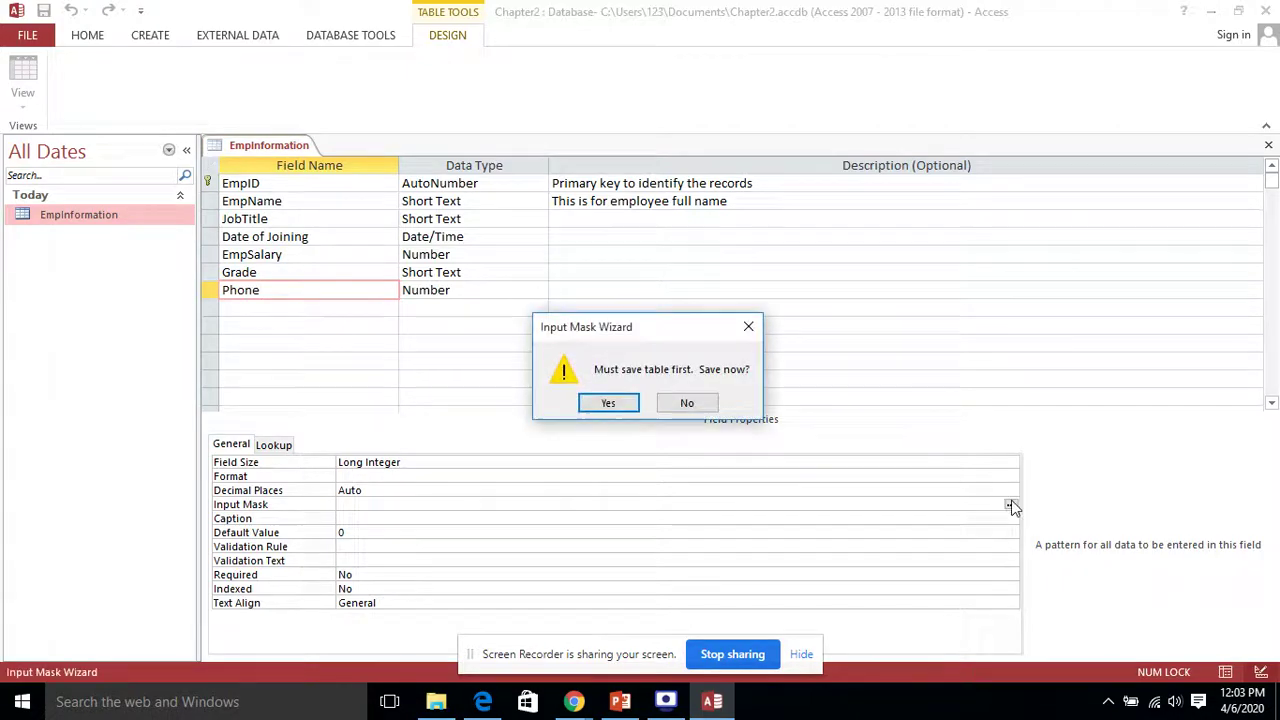
left_click(608, 402)
left_click(614, 401)
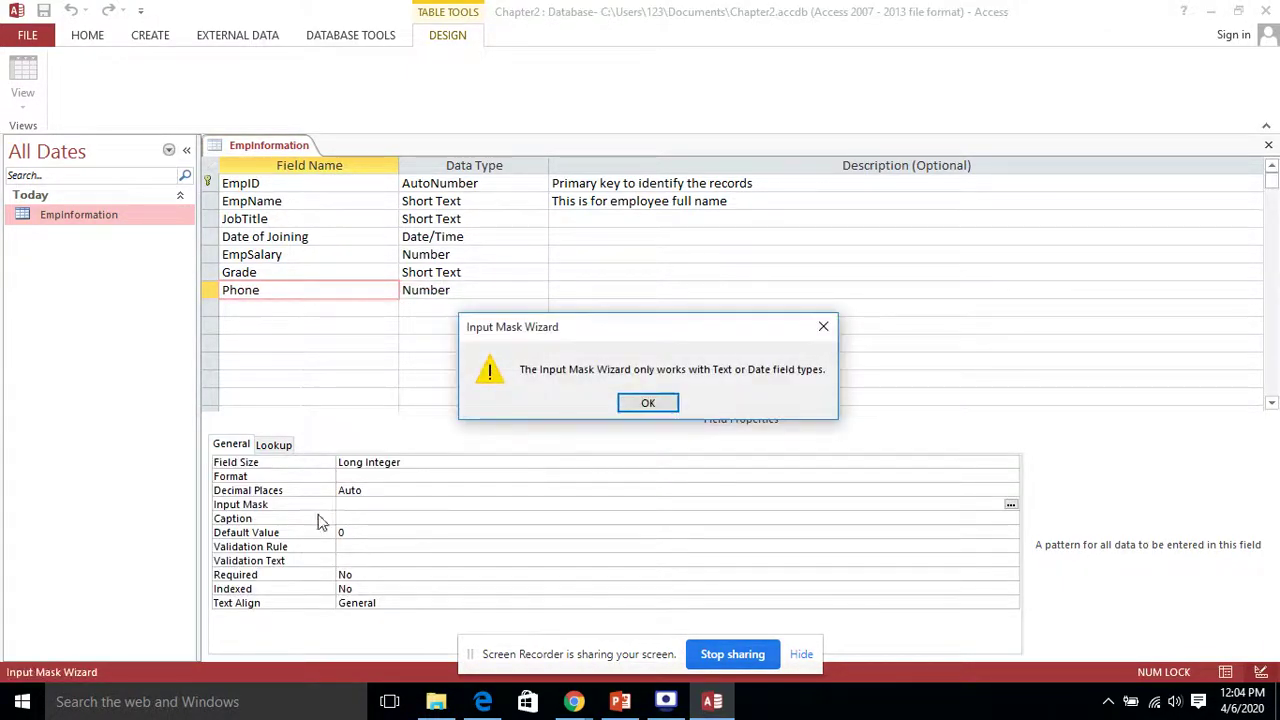
left_click(658, 403)
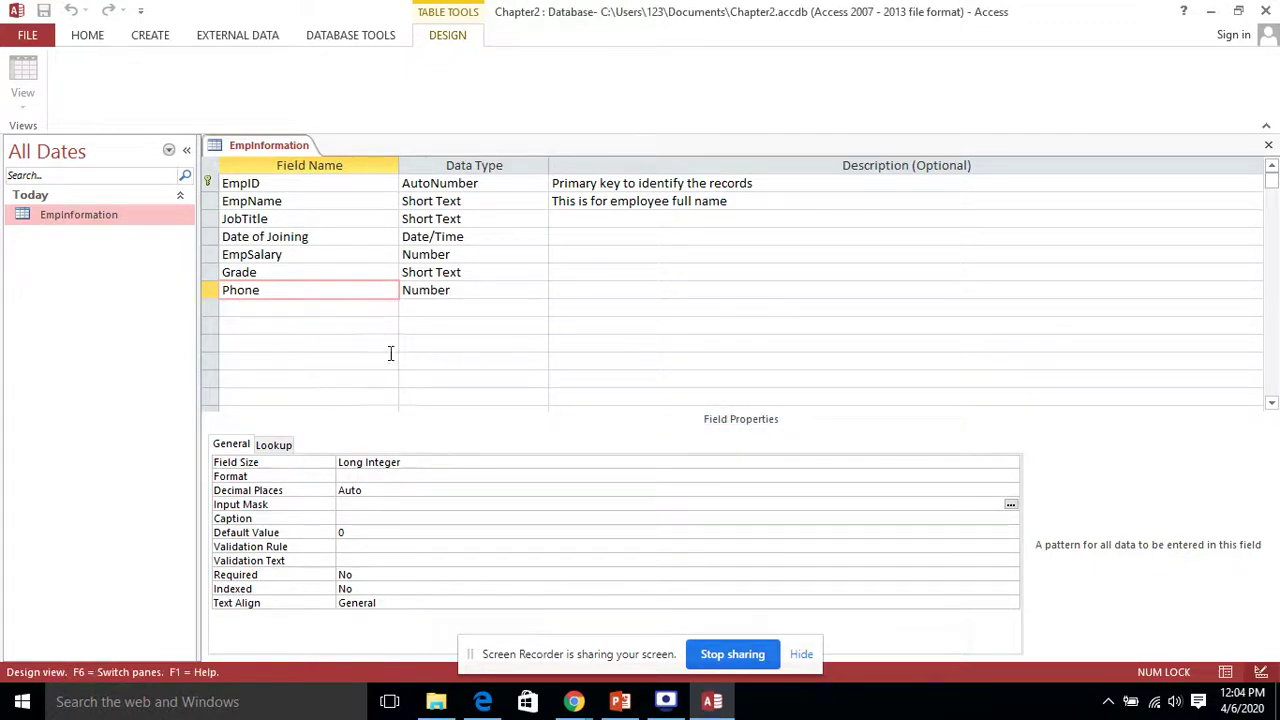
left_click(371, 492)
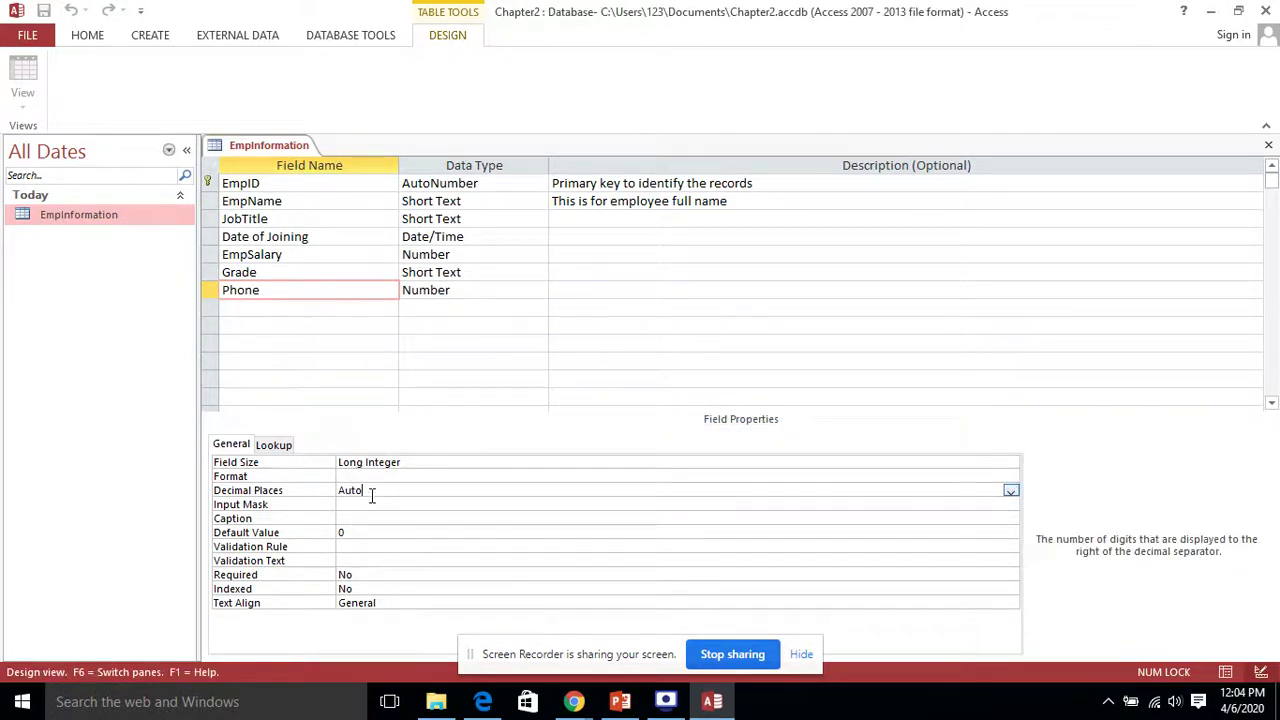
left_click(540, 503)
left_click(1011, 504)
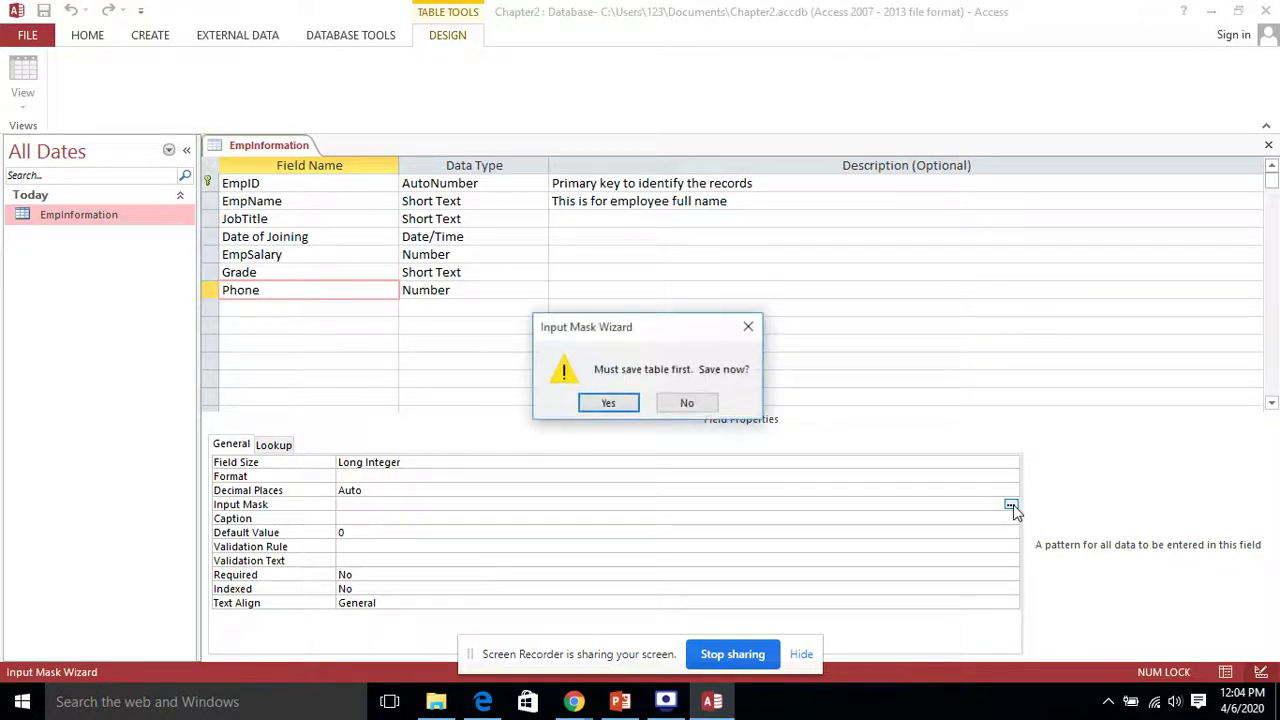
left_click(623, 407)
left_click(624, 407)
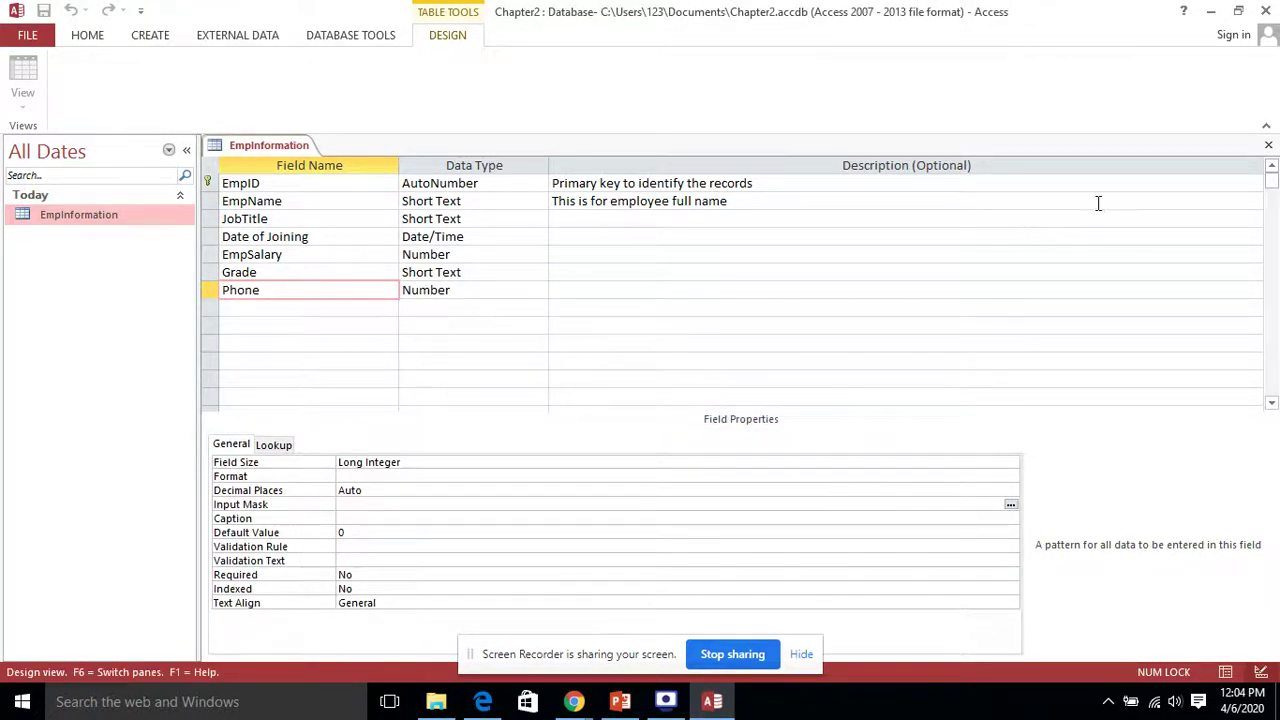
Step: Close the EmpInformation Design view, saving the design changes
left_click(1269, 146)
left_click(585, 405)
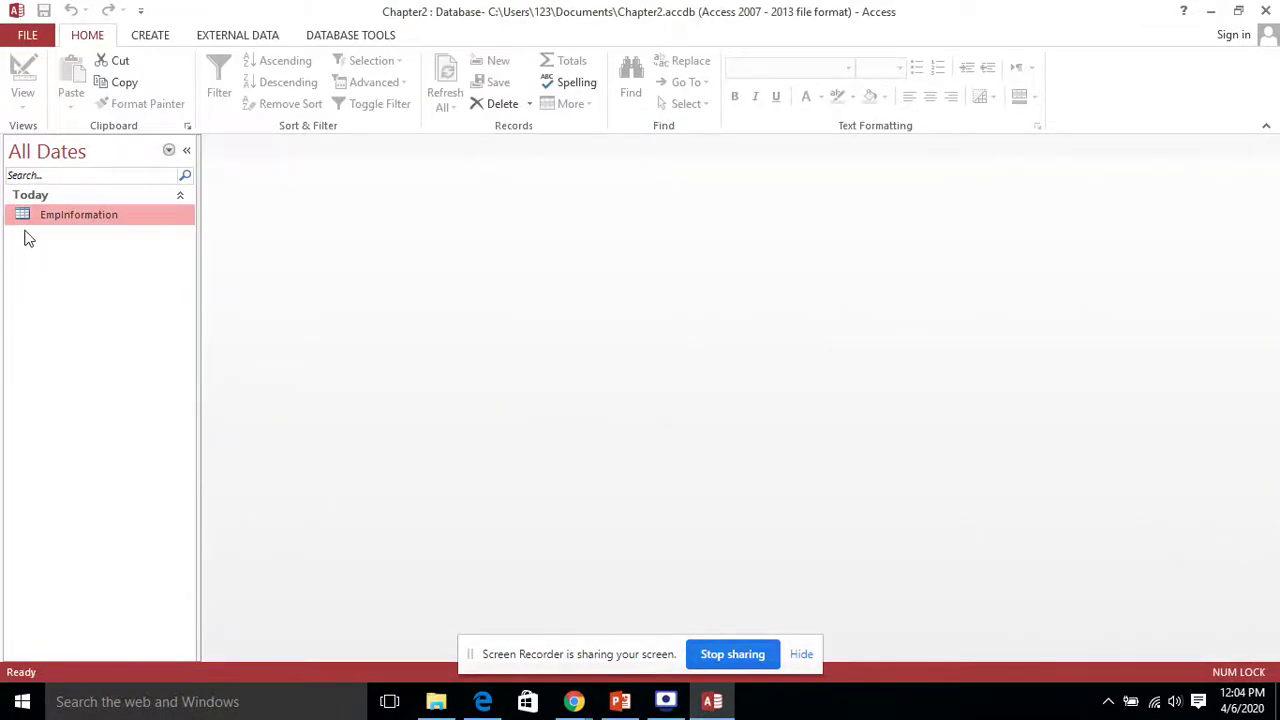
right_click(57, 212)
Step: Reopen EmpInformation in Design view and retry Phone's input mask, dismissing the Text/Date warning
left_click(106, 246)
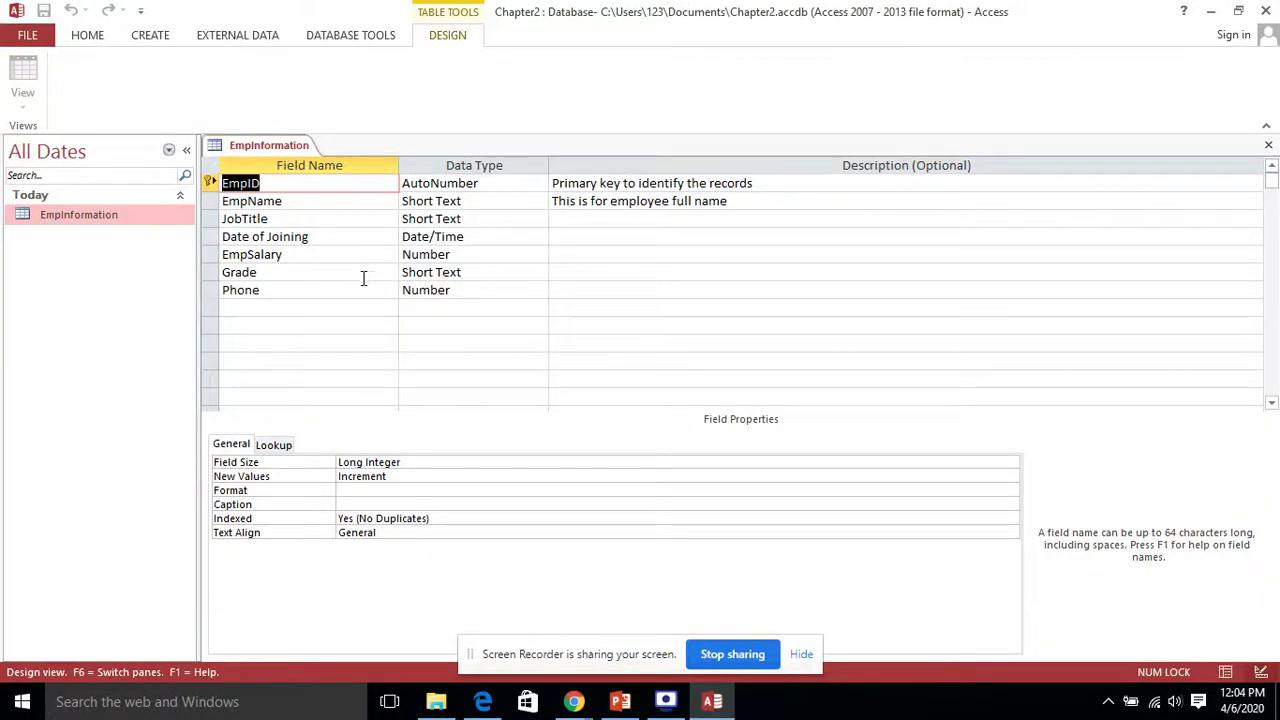
left_click(331, 292)
left_click(378, 505)
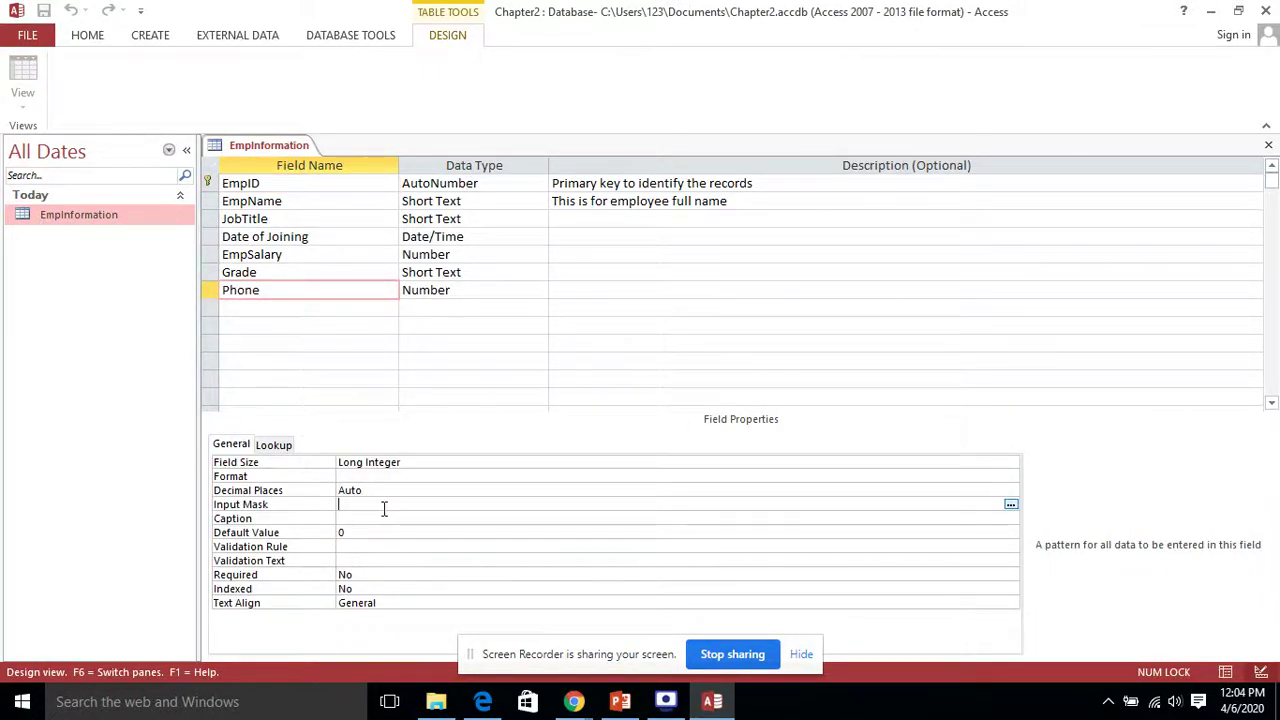
left_click(1011, 505)
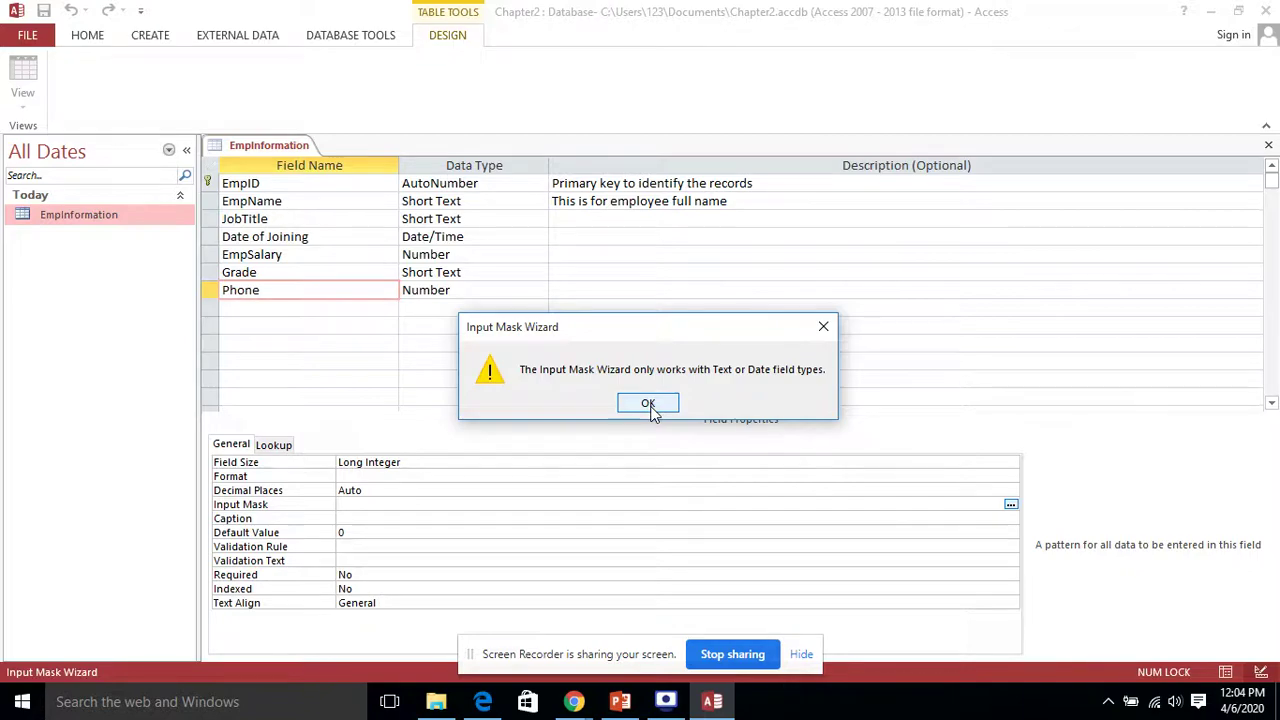
left_click(649, 405)
Step: Change the Phone field's data type from Number to Short Text
left_click(480, 298)
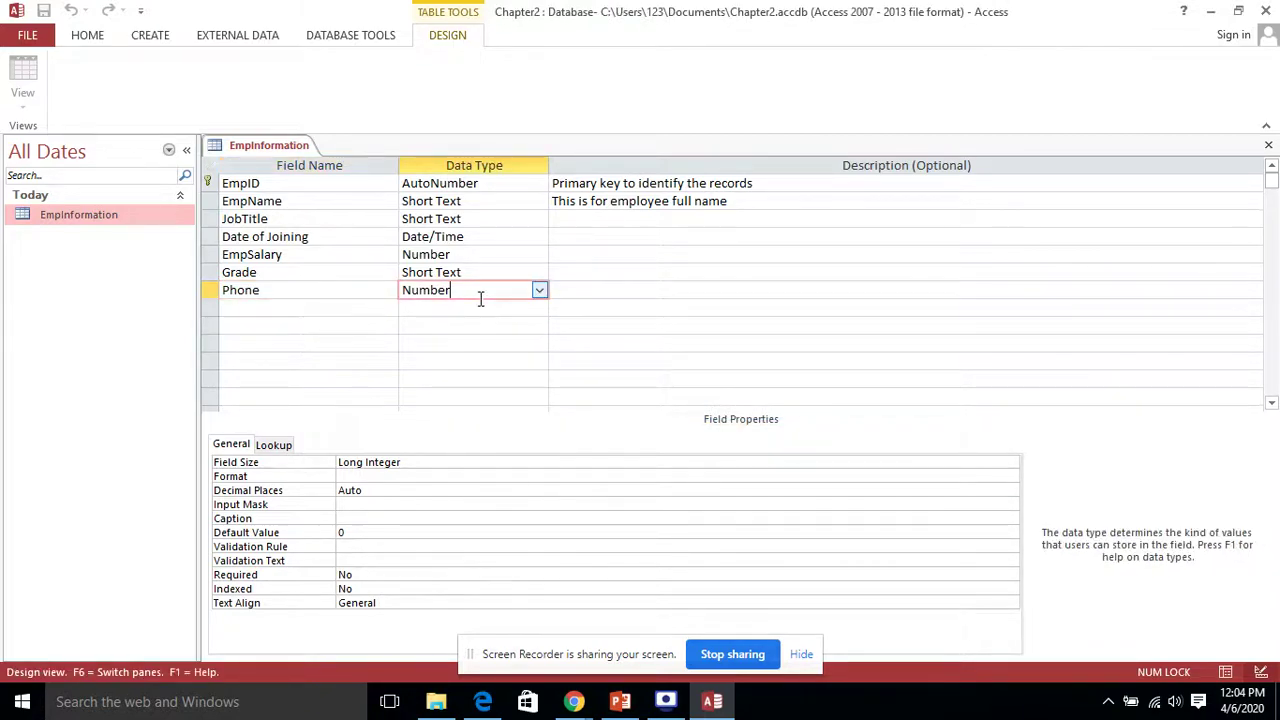
left_click(539, 291)
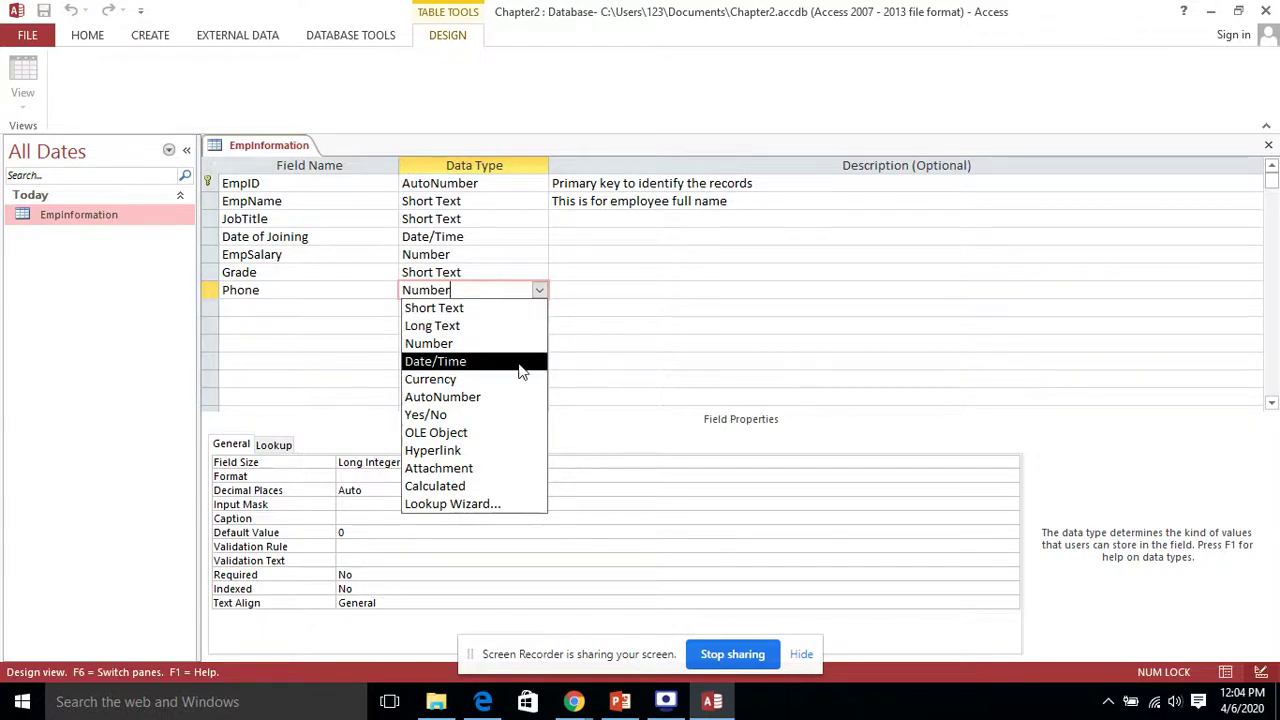
left_click(447, 309)
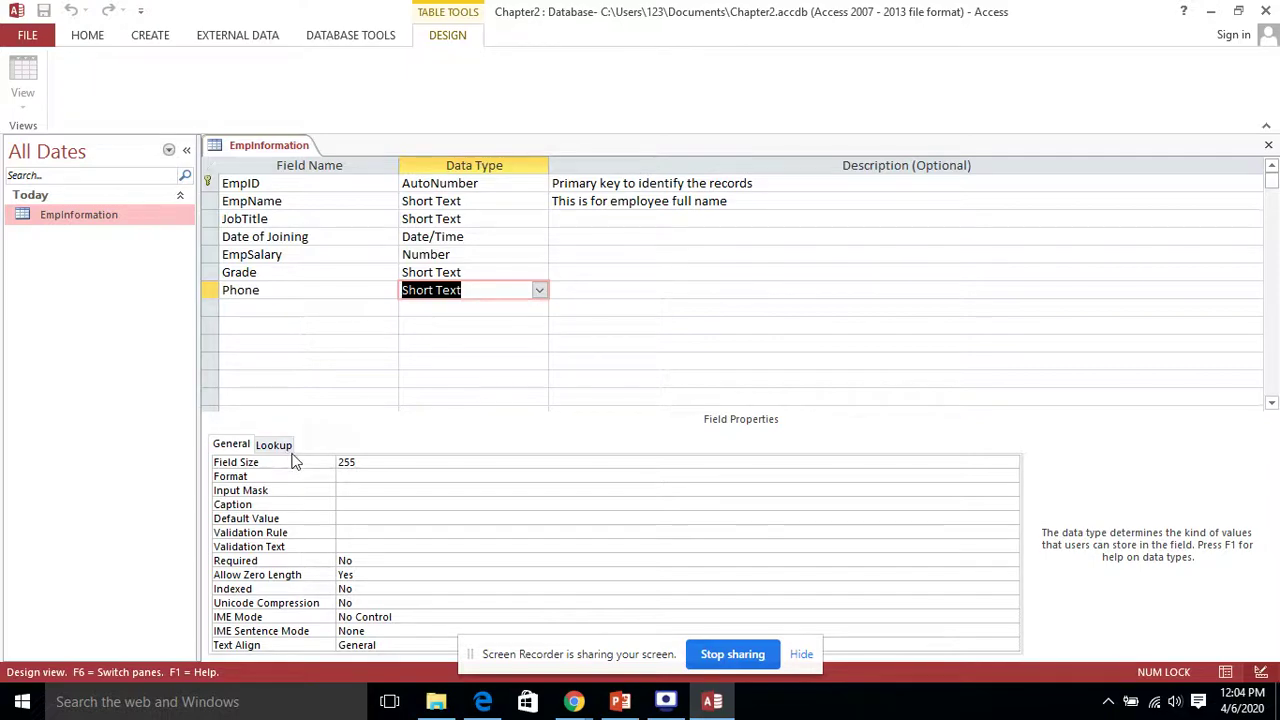
left_click(366, 493)
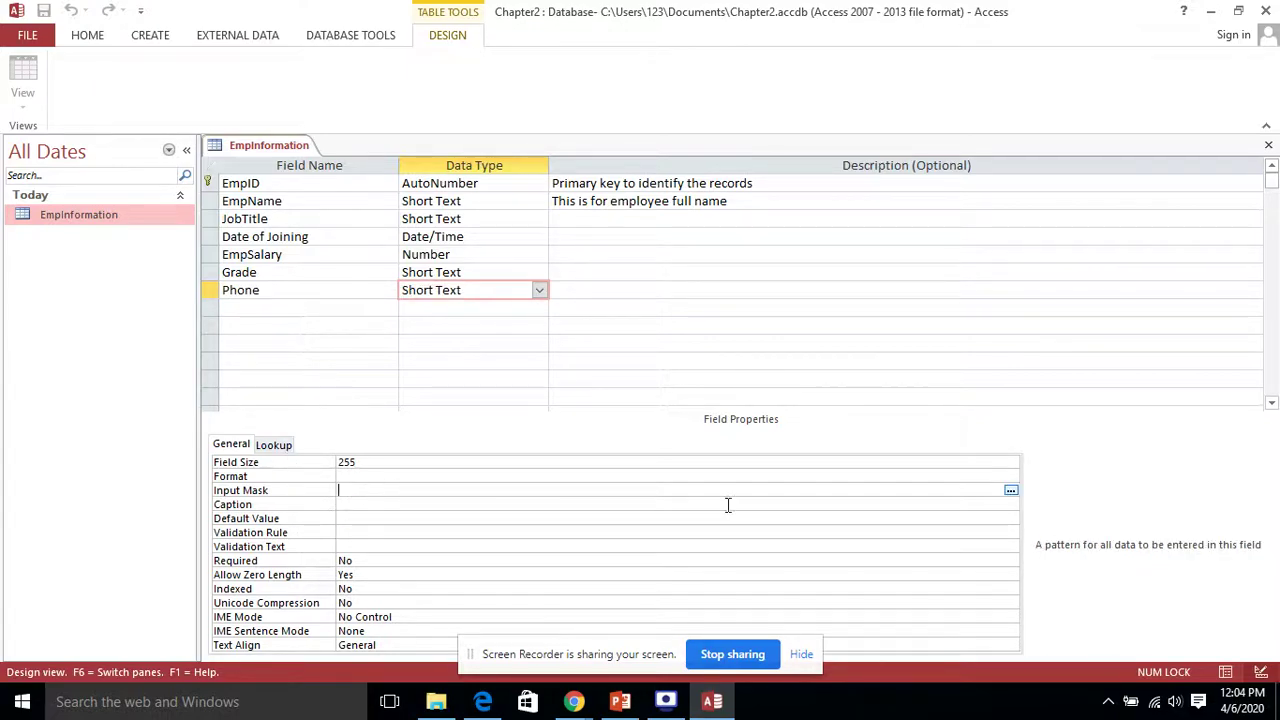
Step: Save the table to start the Input Mask Wizard for Phone and pick the Phone Number mask
left_click(1011, 491)
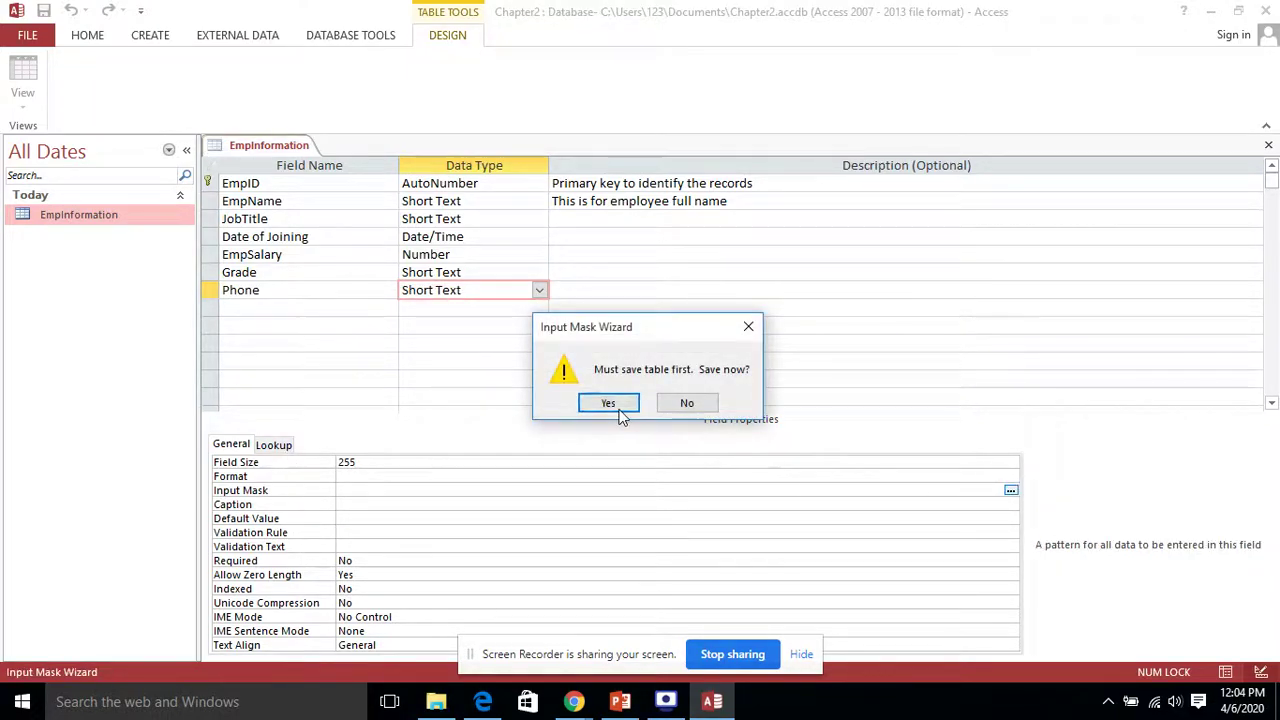
left_click(608, 403)
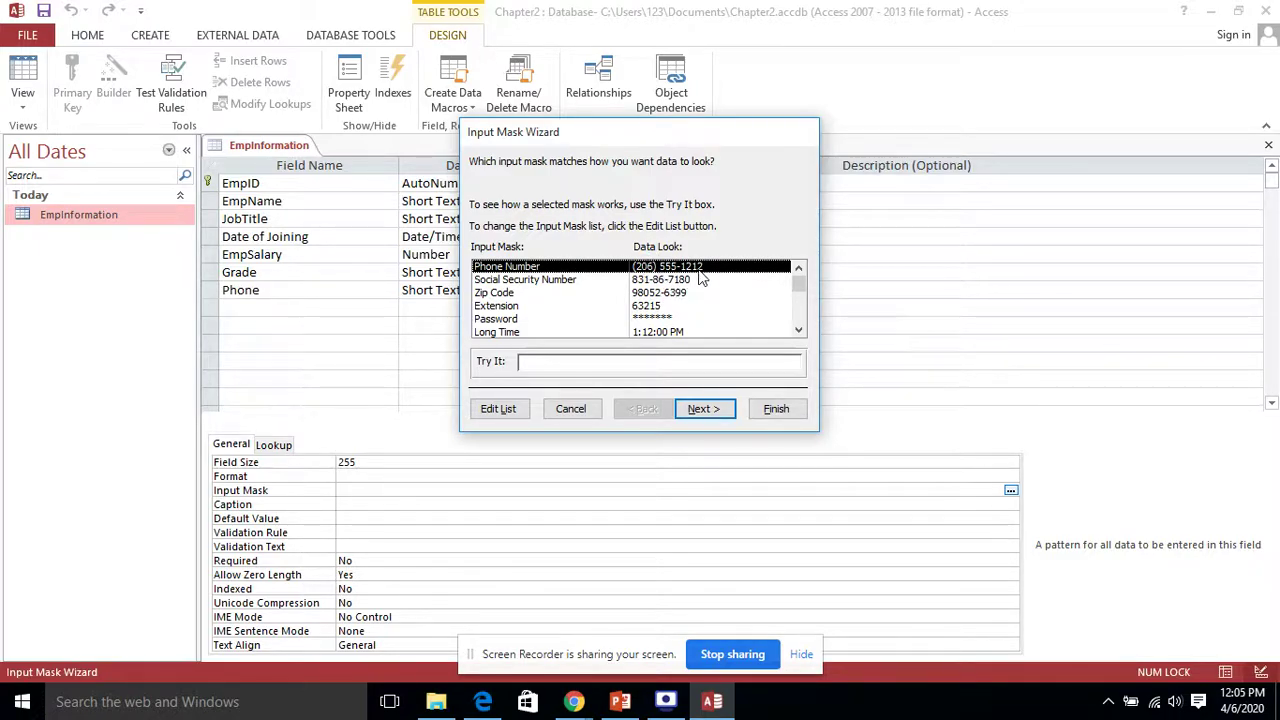
left_click(800, 330)
left_click(801, 330)
left_click(801, 330)
left_click(801, 330)
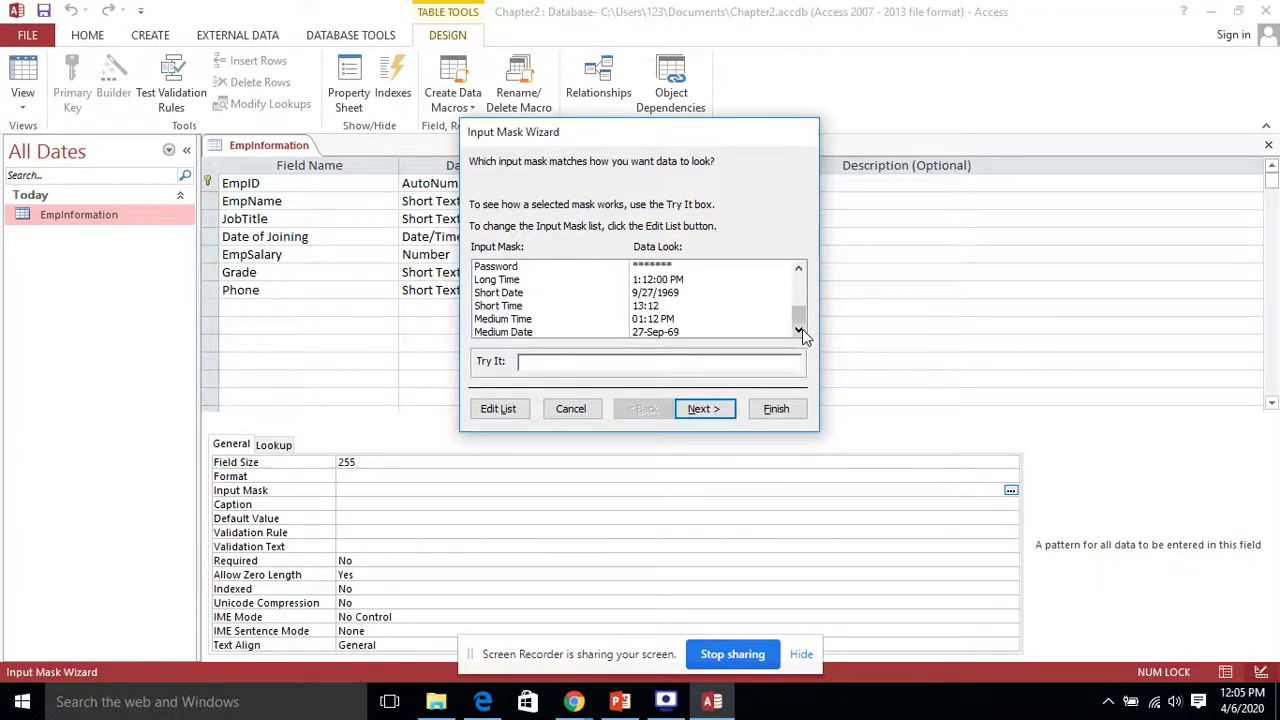
left_click_drag(801, 320, 797, 278)
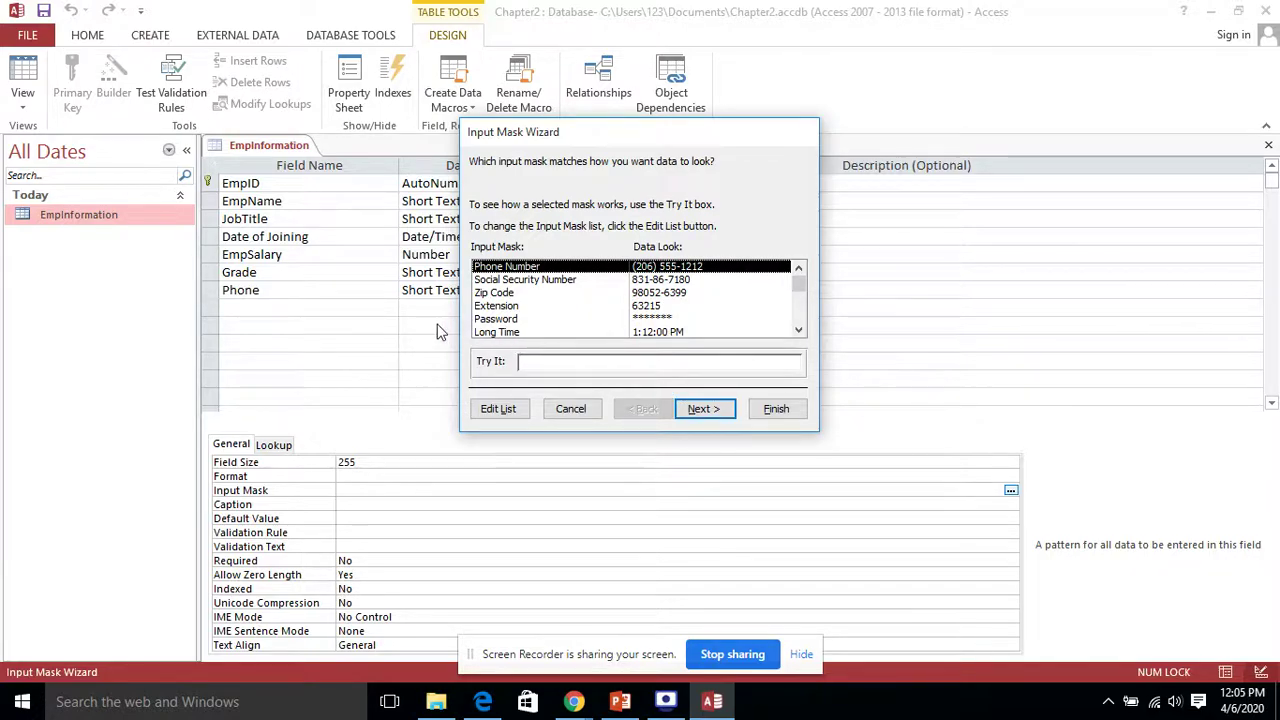
left_click(533, 320)
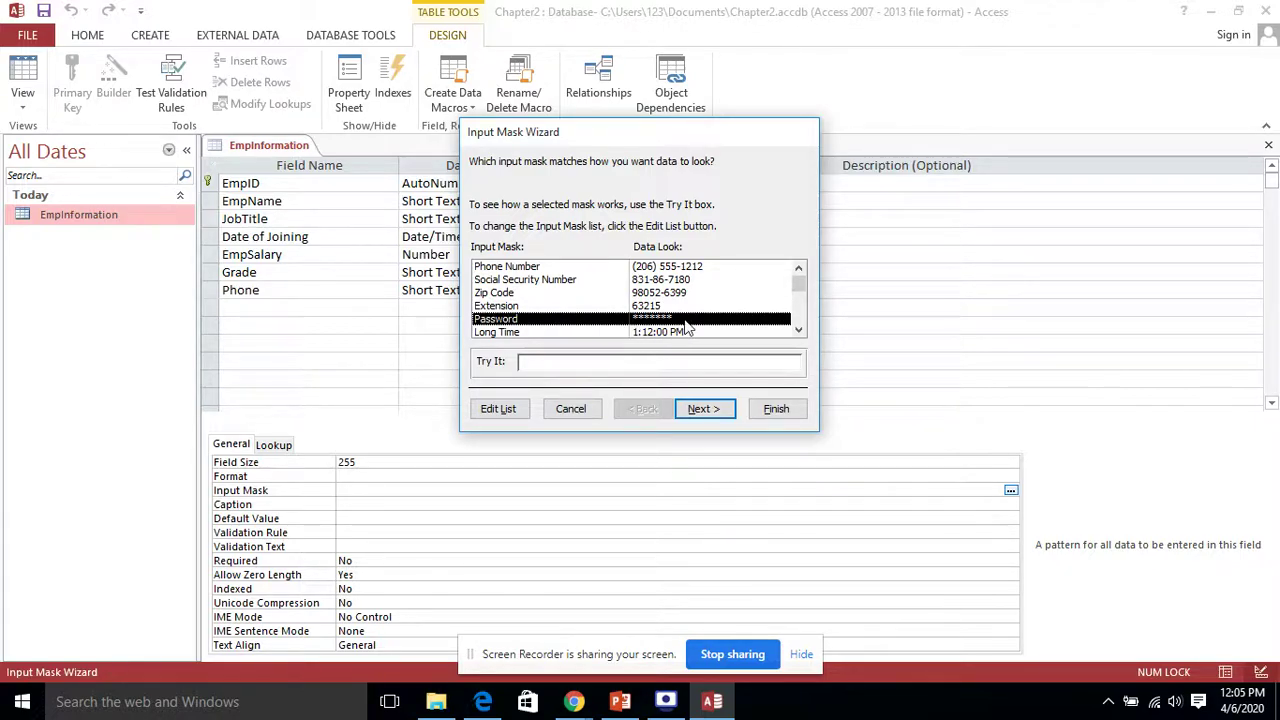
left_click(533, 268)
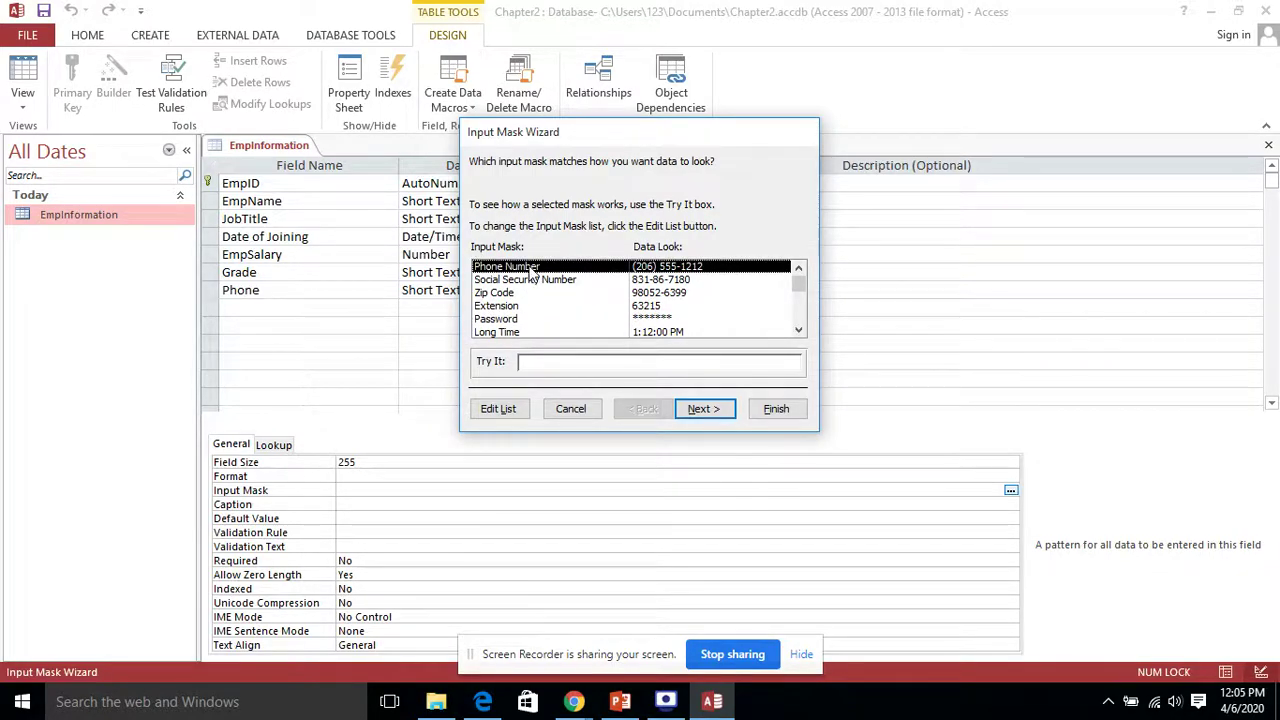
Step: Keep the Phone Number mask unchanged with the underscore (_) placeholder character
left_click(724, 410)
left_click(662, 204)
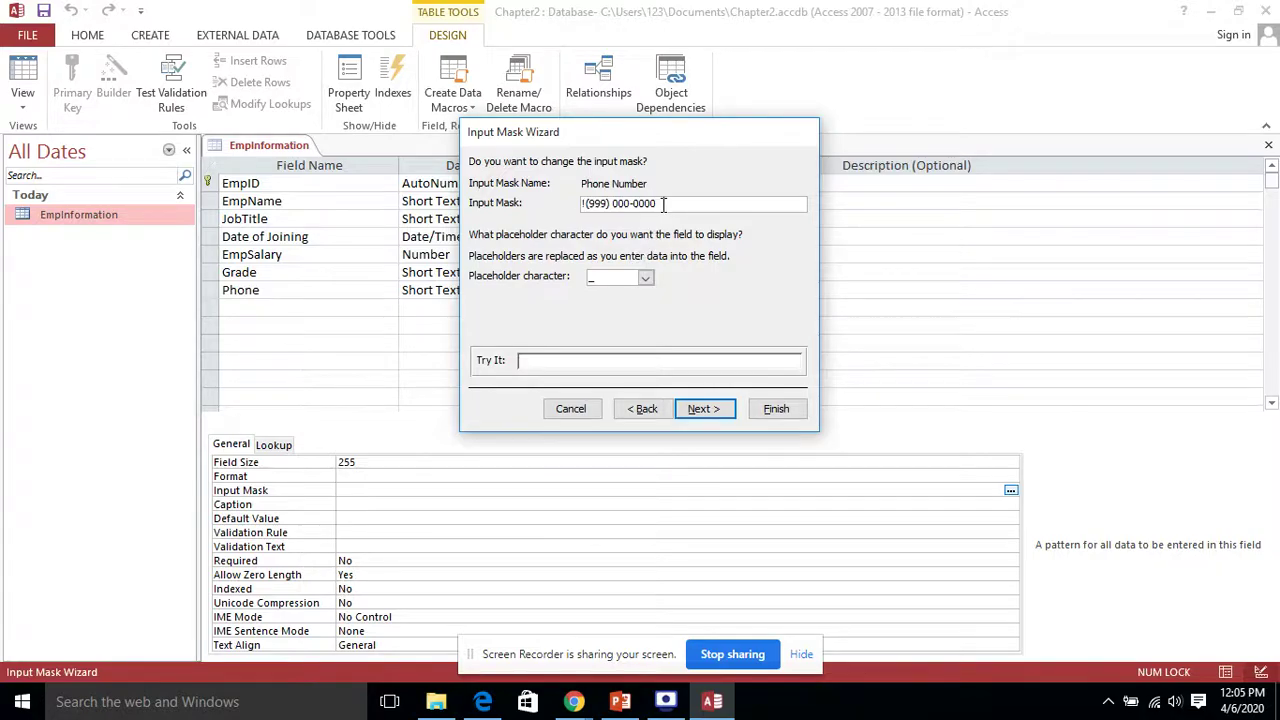
left_click(621, 204)
left_click(622, 204)
left_click(645, 280)
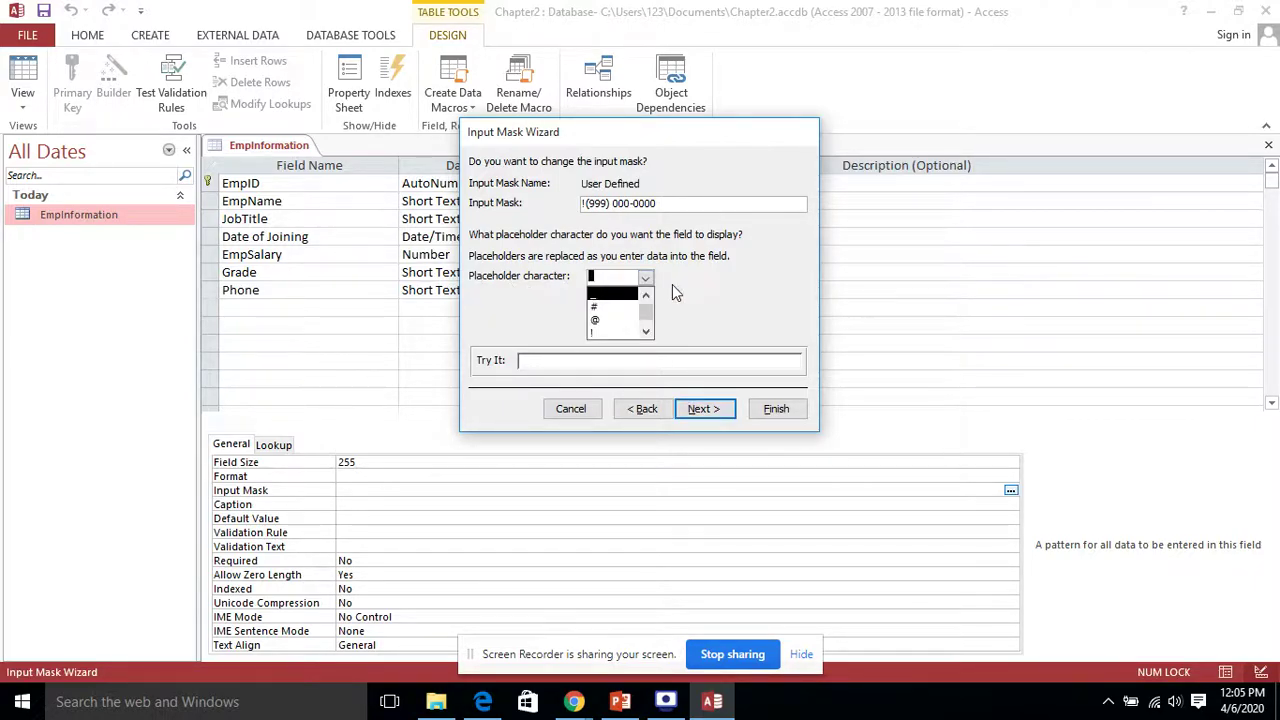
left_click(706, 205)
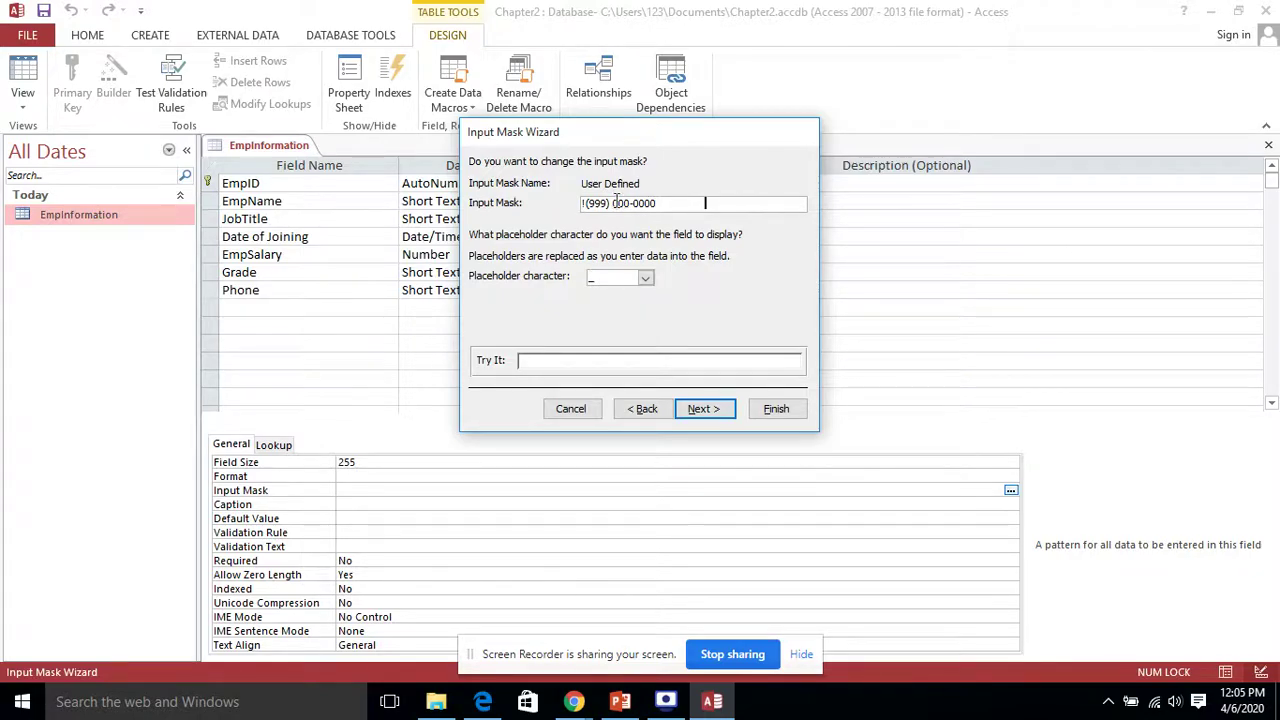
left_click(645, 278)
left_click(700, 312)
left_click(631, 203)
Step: Store the data with the mask's symbols and finish the Input Mask Wizard
left_click(725, 408)
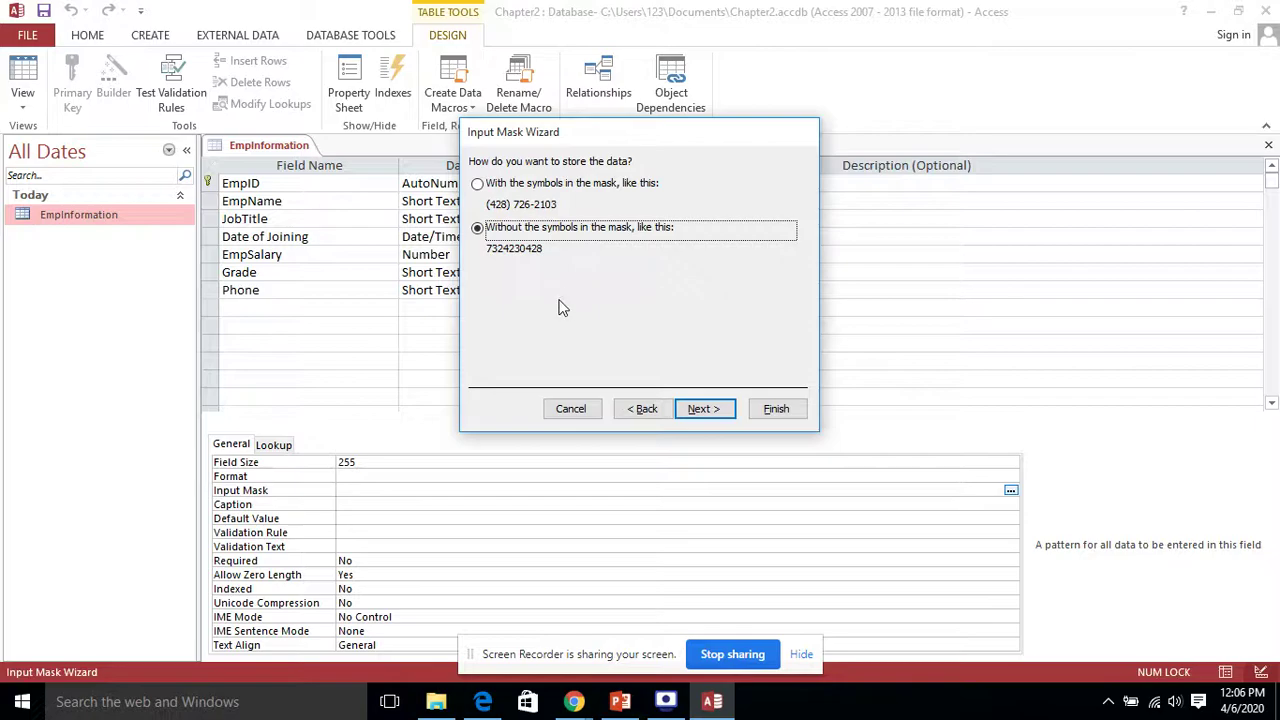
left_click(507, 192)
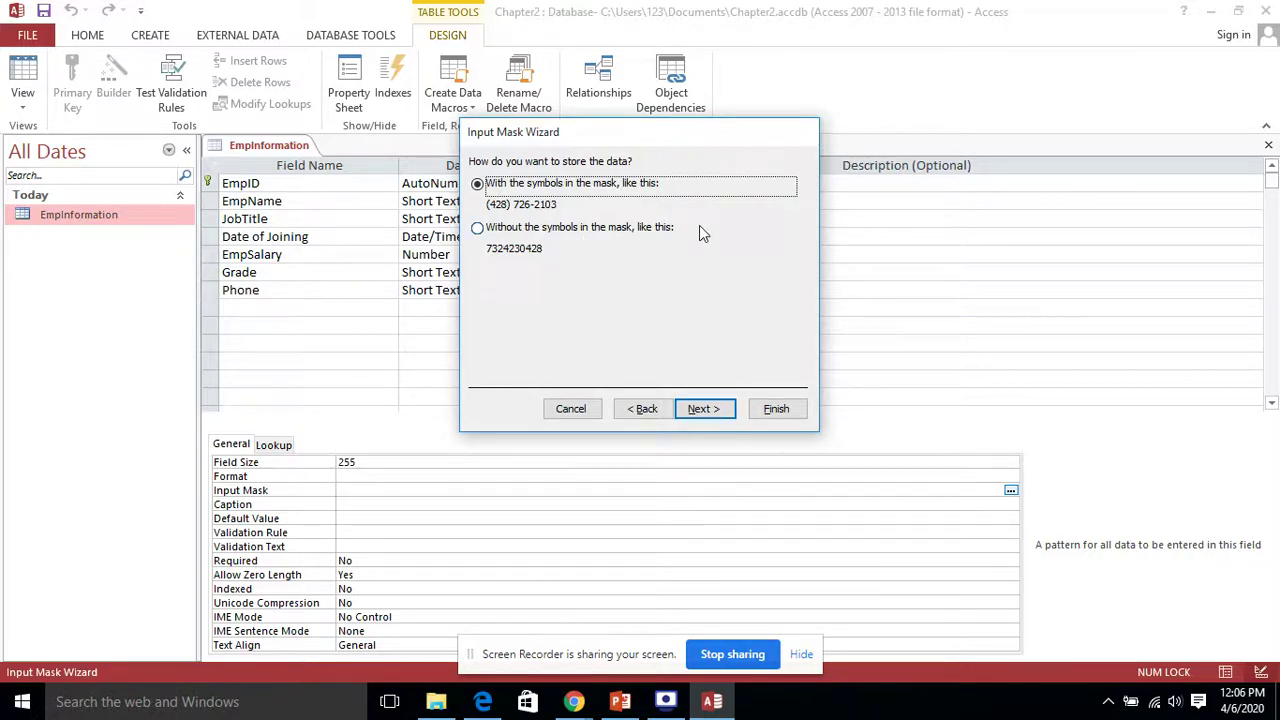
left_click(713, 413)
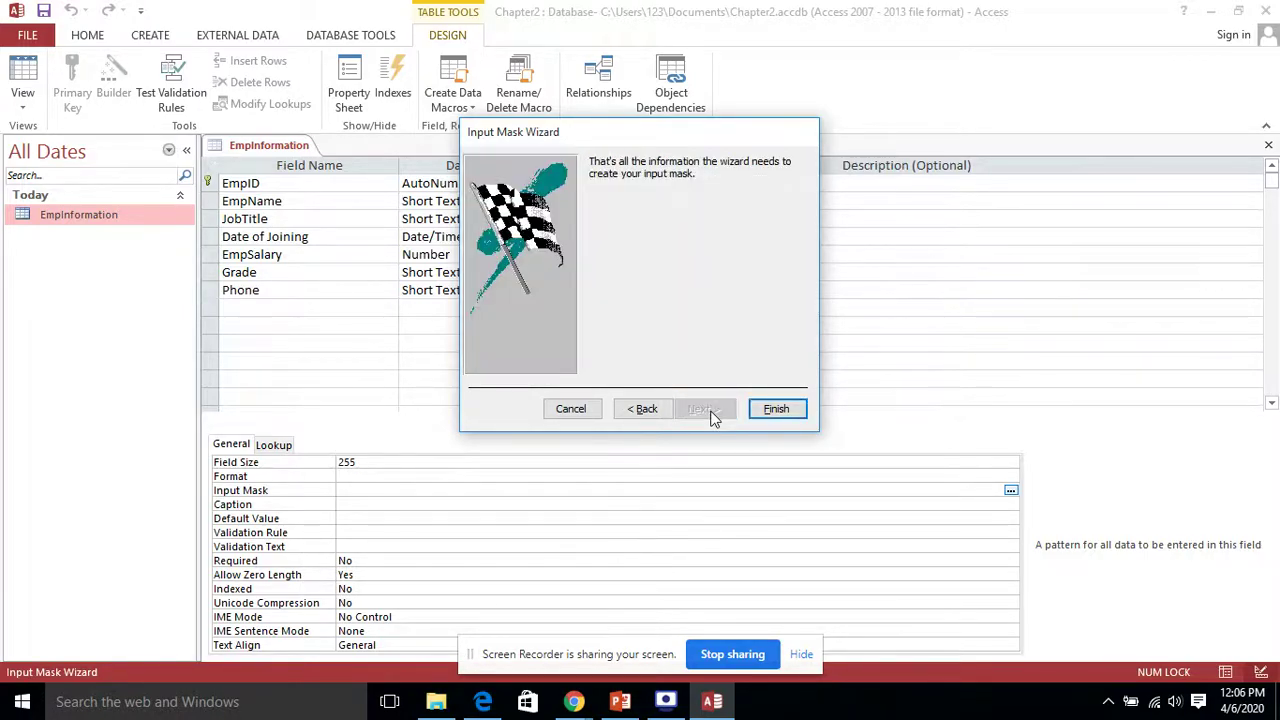
left_click(777, 409)
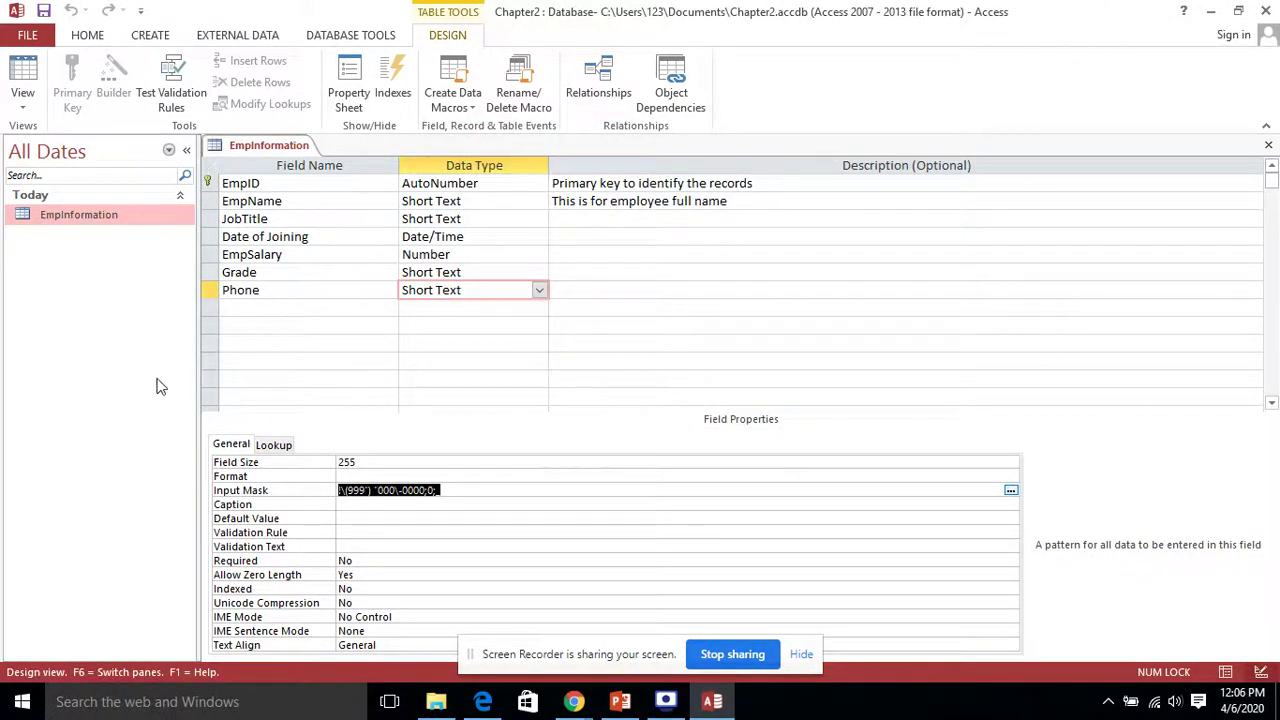
left_click(269, 298)
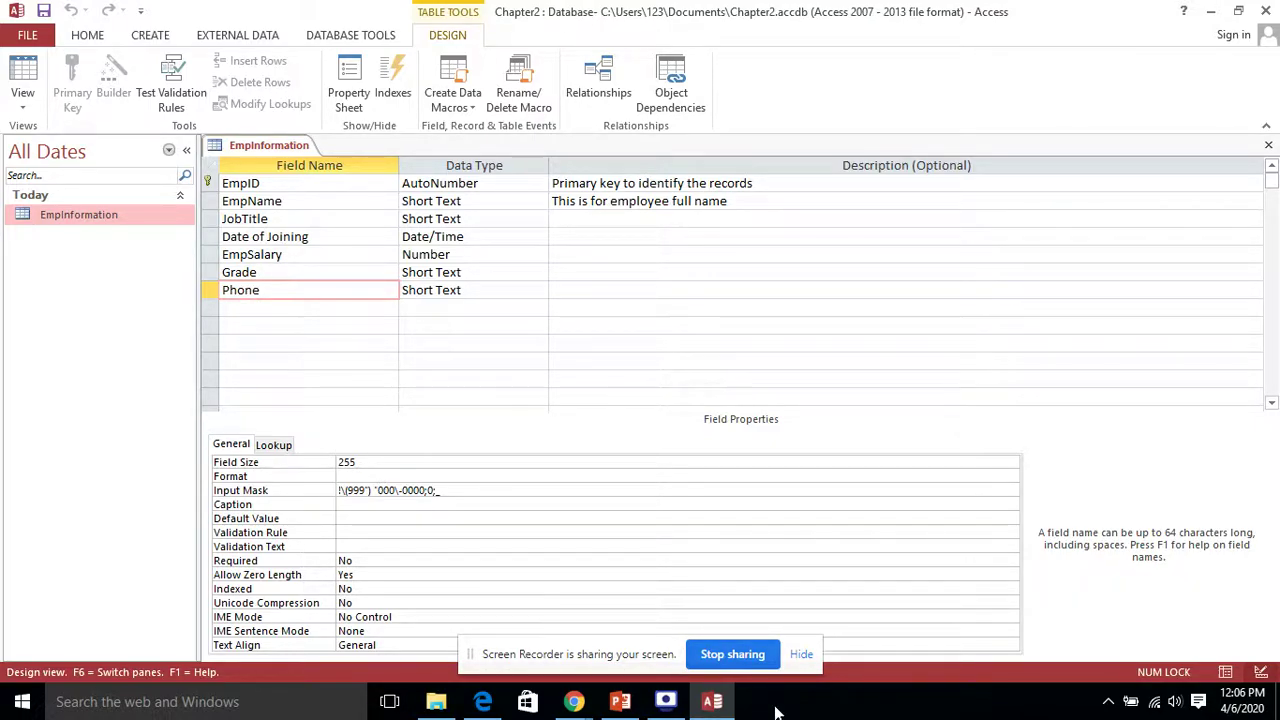
left_click(620, 701)
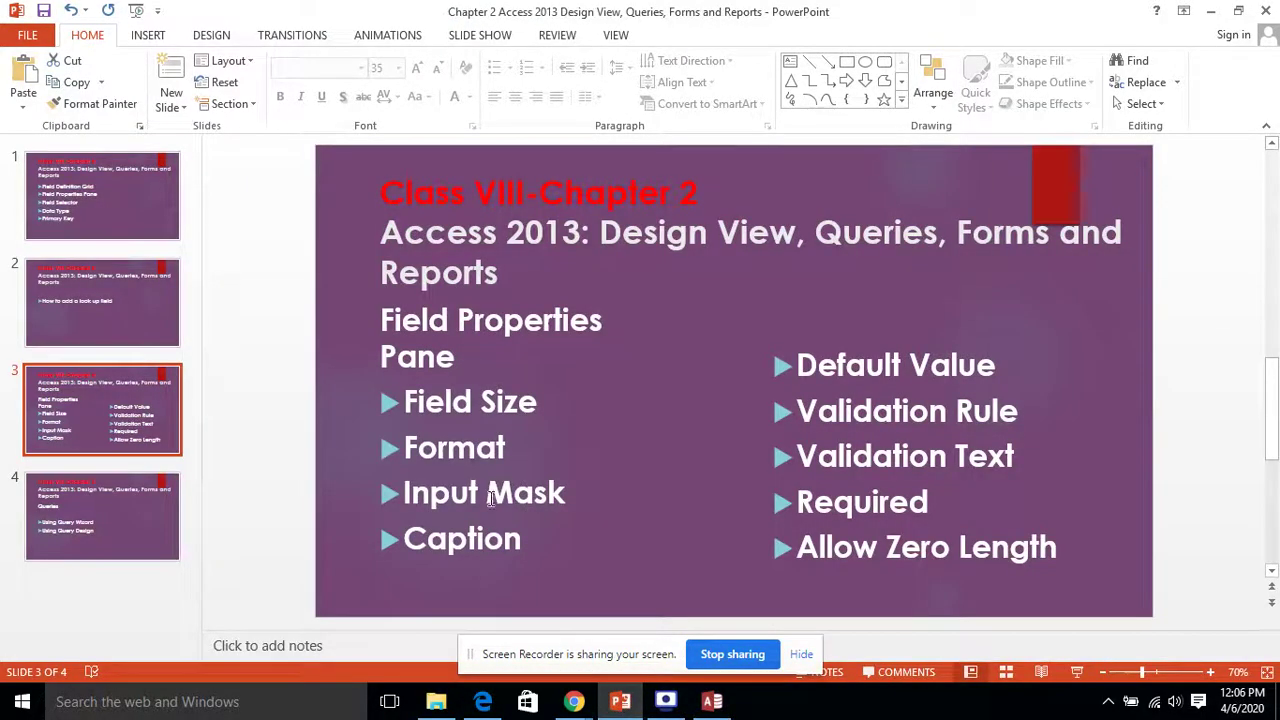
left_click(530, 537)
double_click(486, 540)
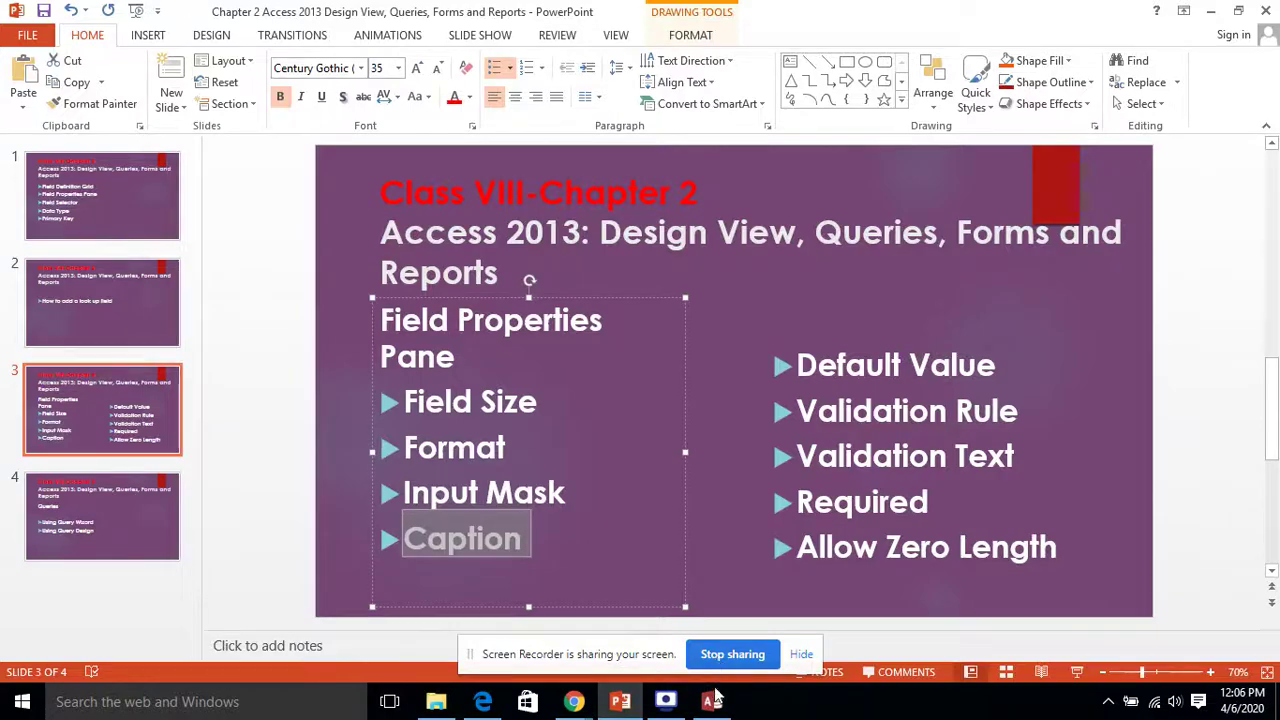
left_click(712, 701)
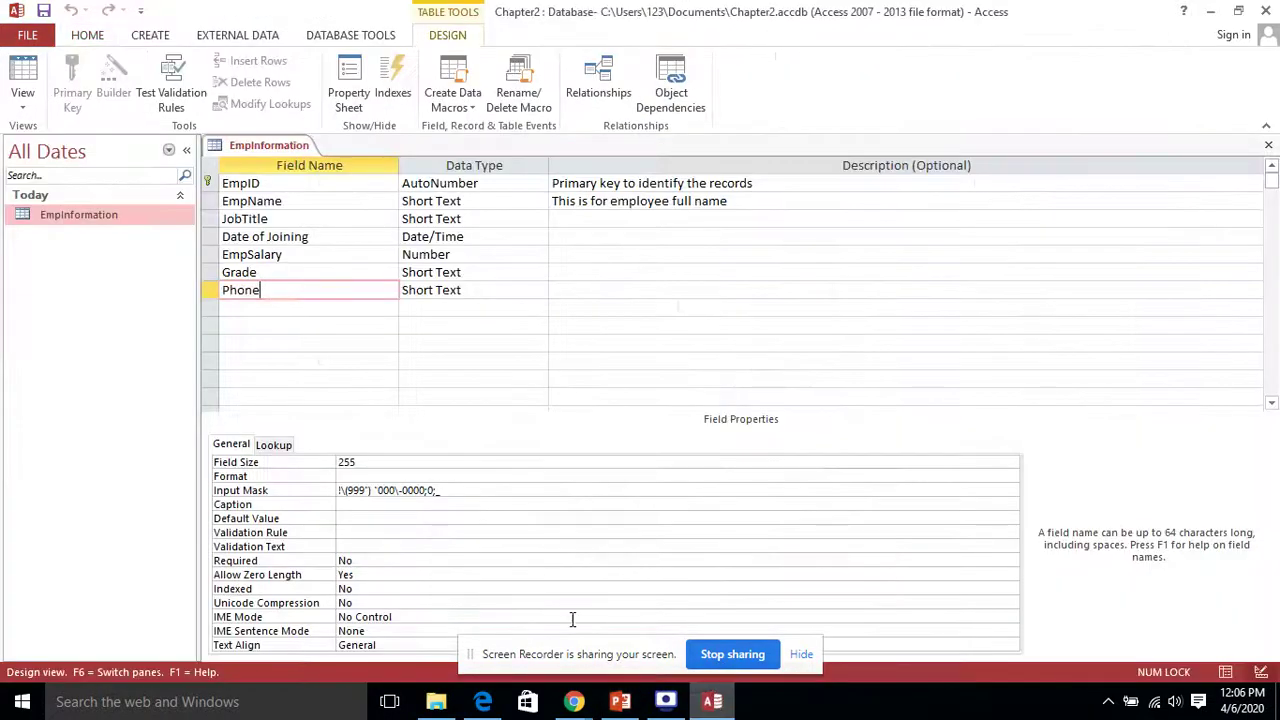
Step: Set the EmpSalary field's Caption property to 'Employee Salary'
left_click(341, 255)
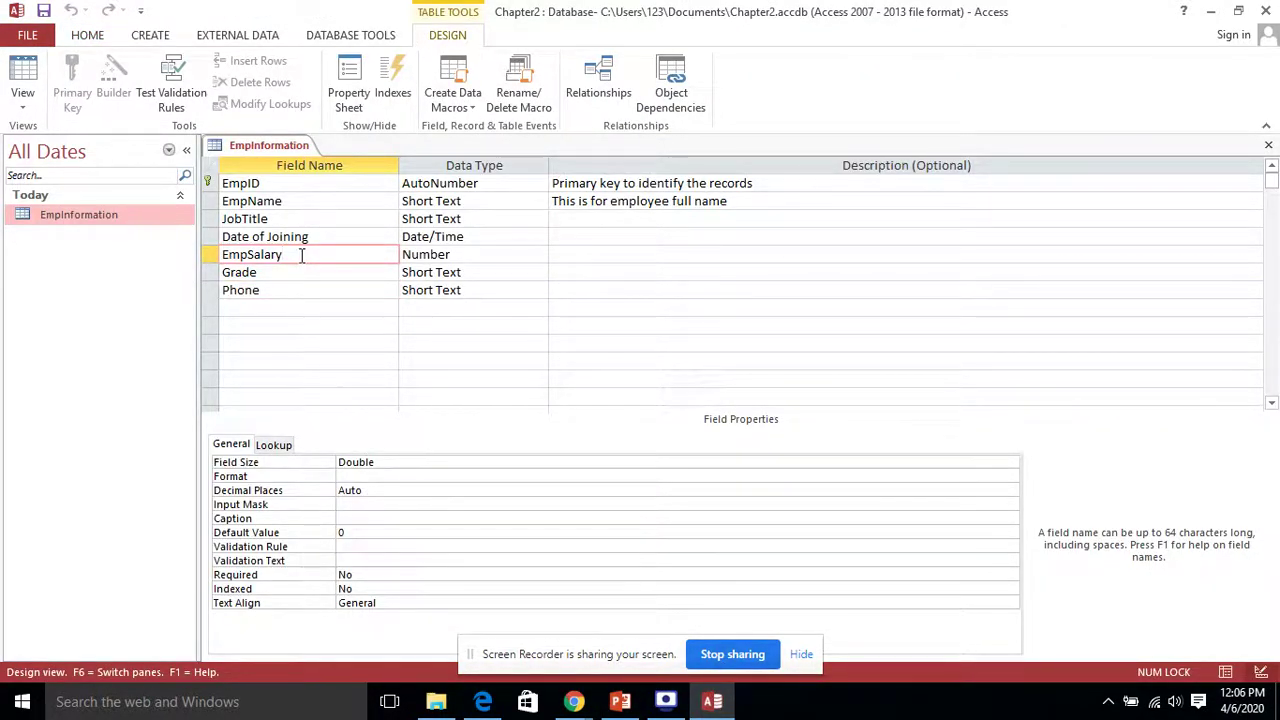
left_click(364, 514)
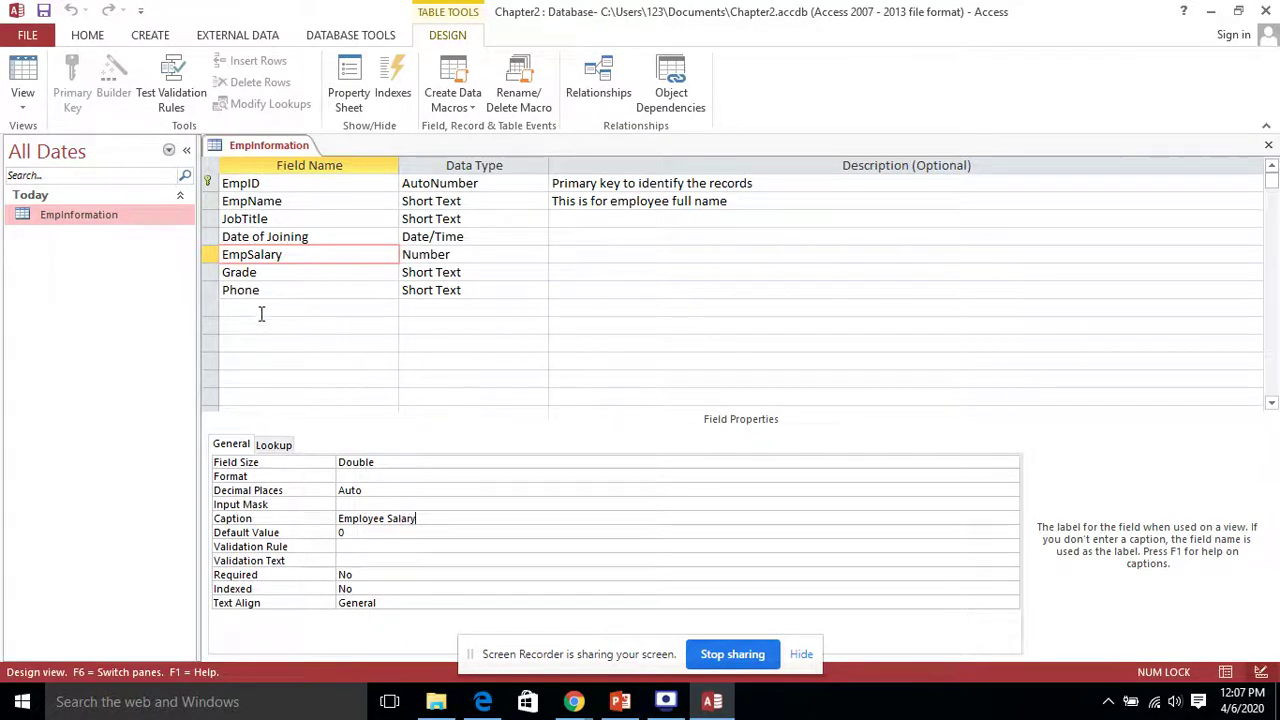
left_click(306, 254)
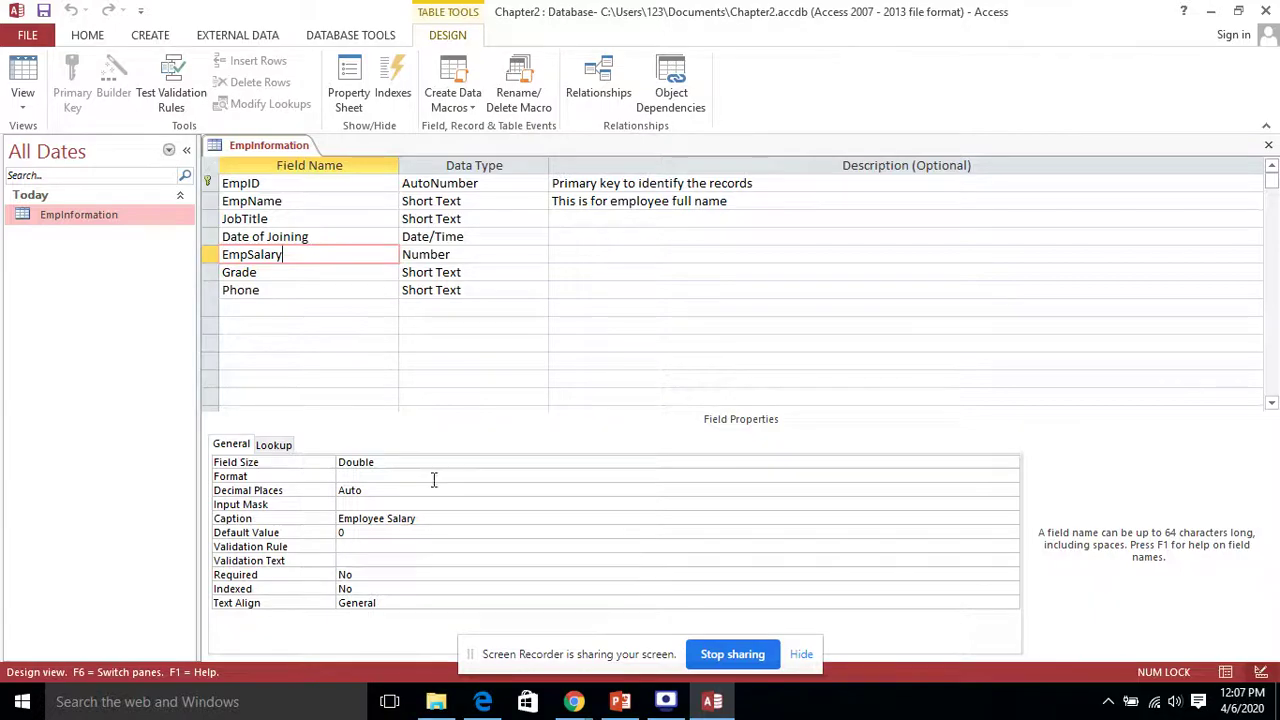
left_click(453, 518)
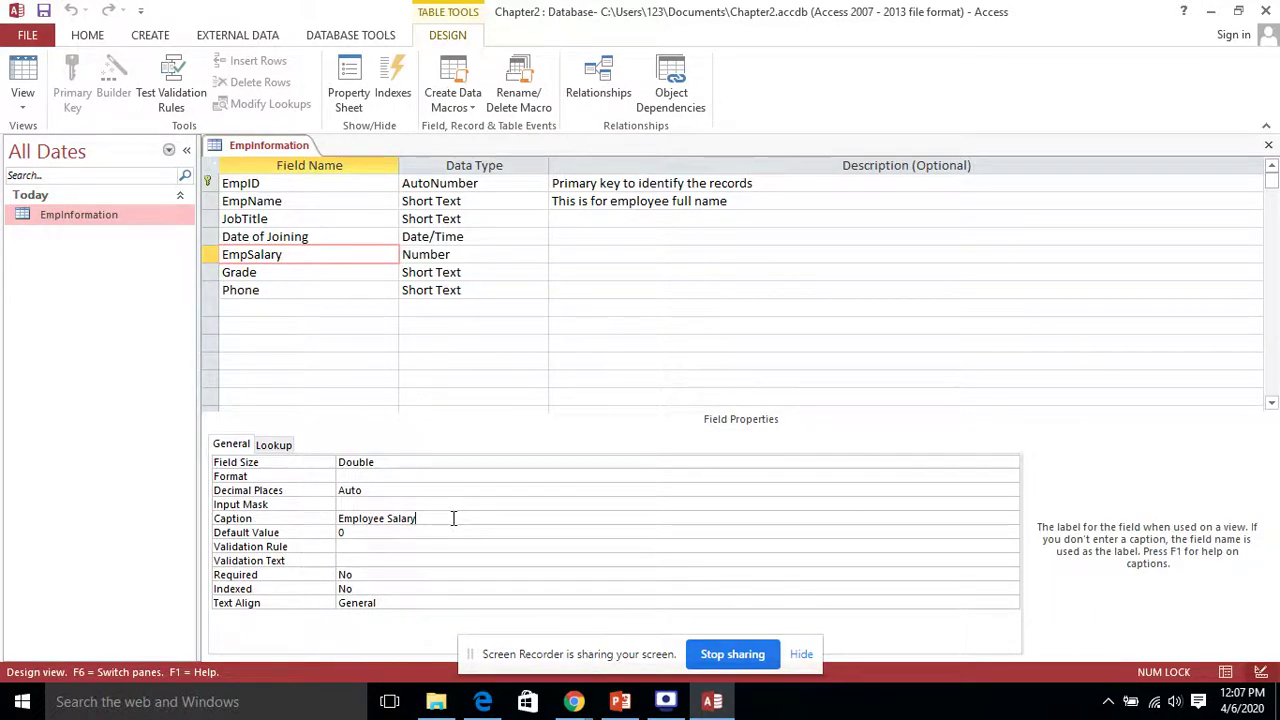
mouse_move(640, 710)
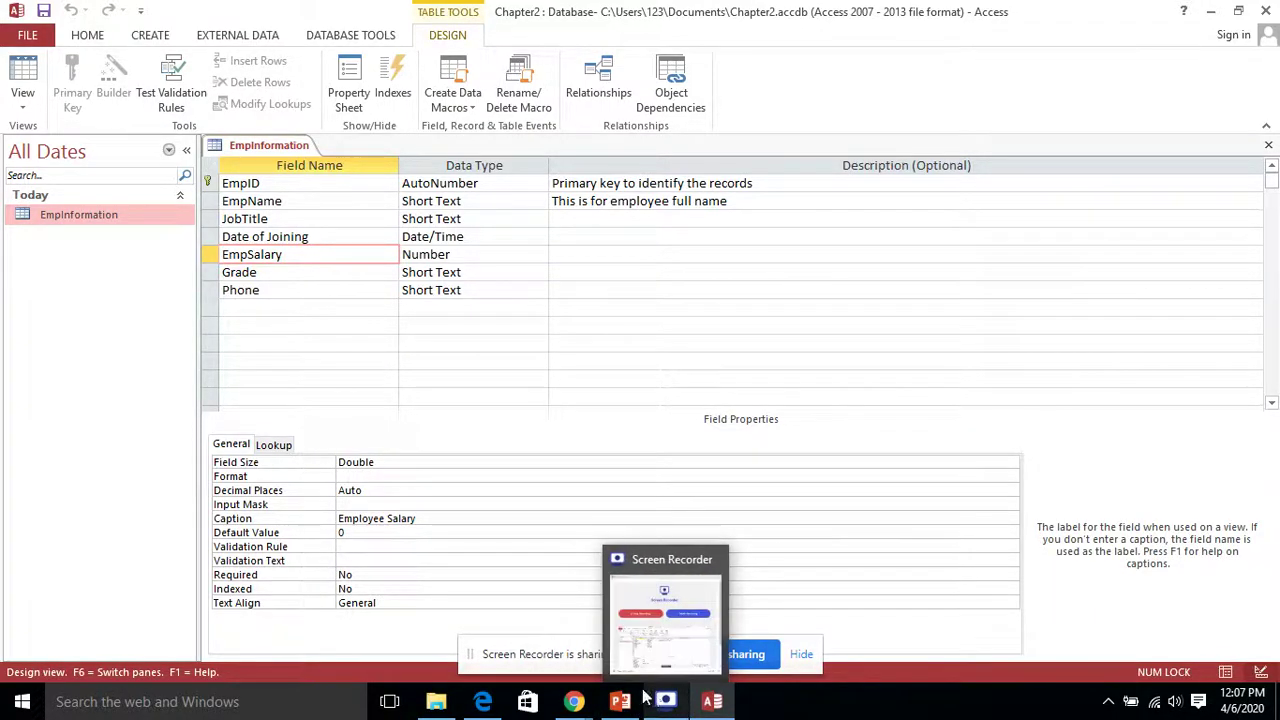
Step: View PowerPoint slide 3 listing the field properties, then return to Access
left_click(622, 702)
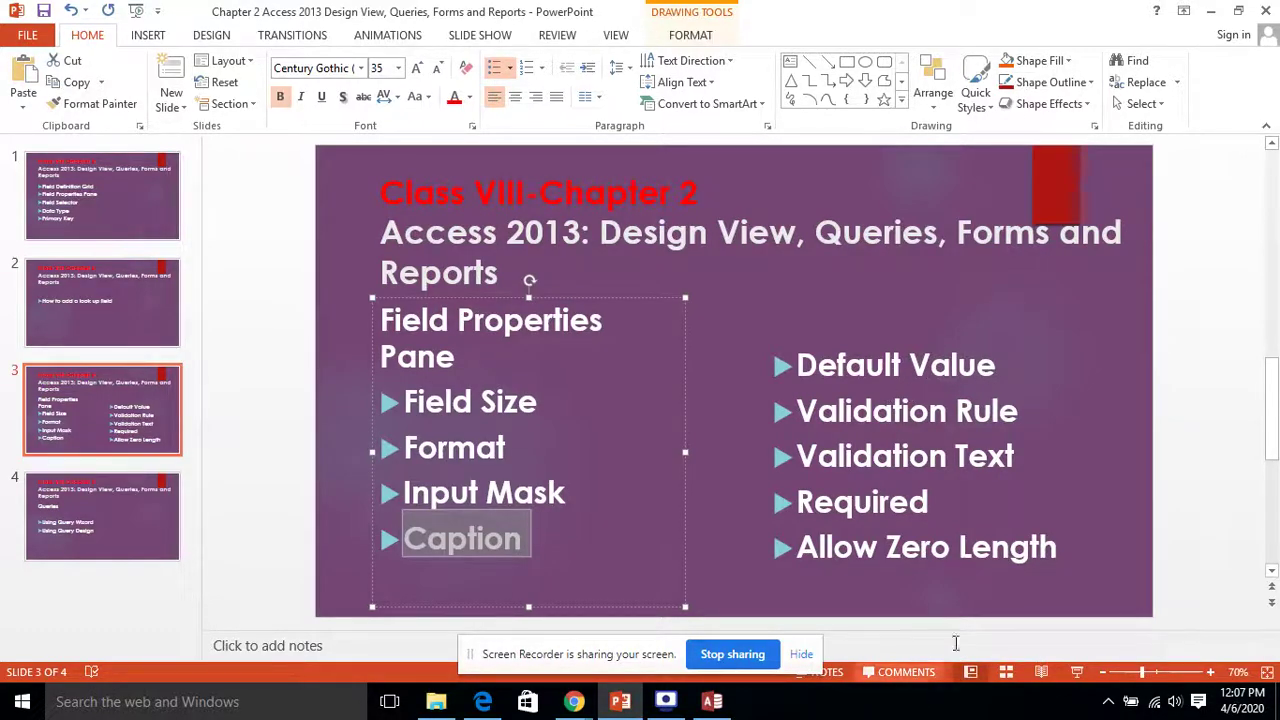
left_click(712, 701)
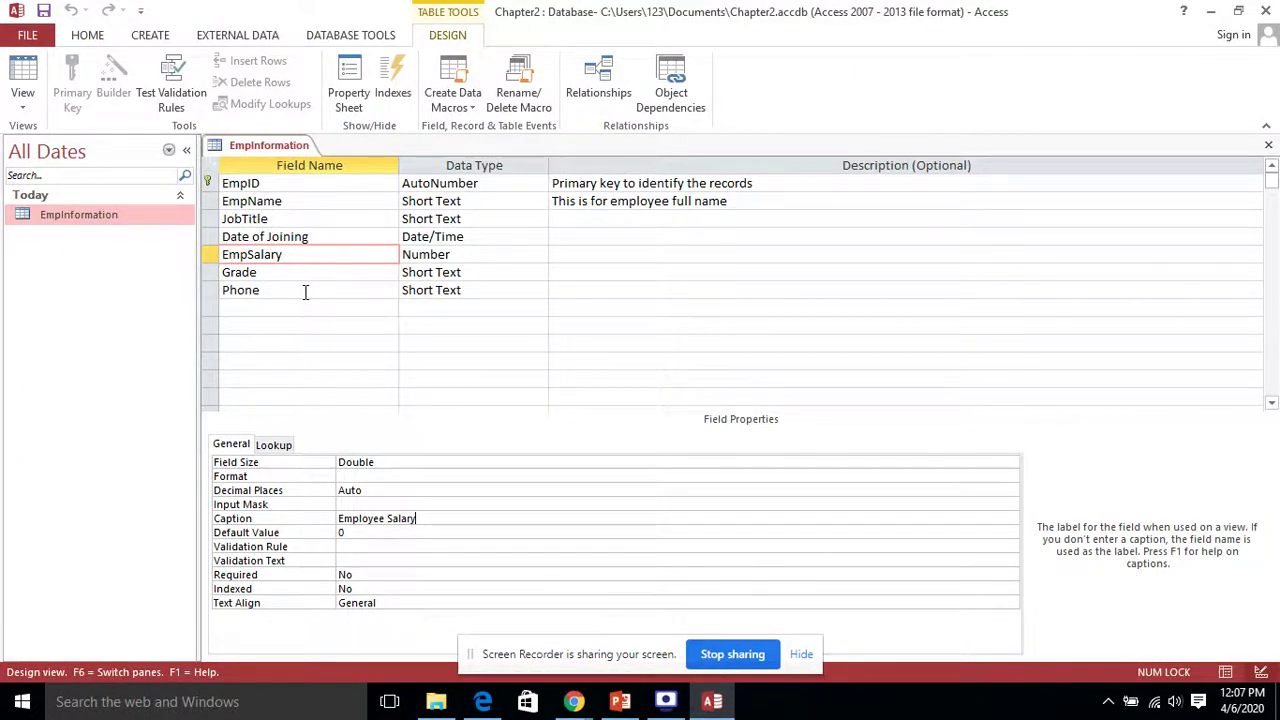
Step: Change the EmpSalary field's Default Value from 0 to 2000
left_click(340, 251)
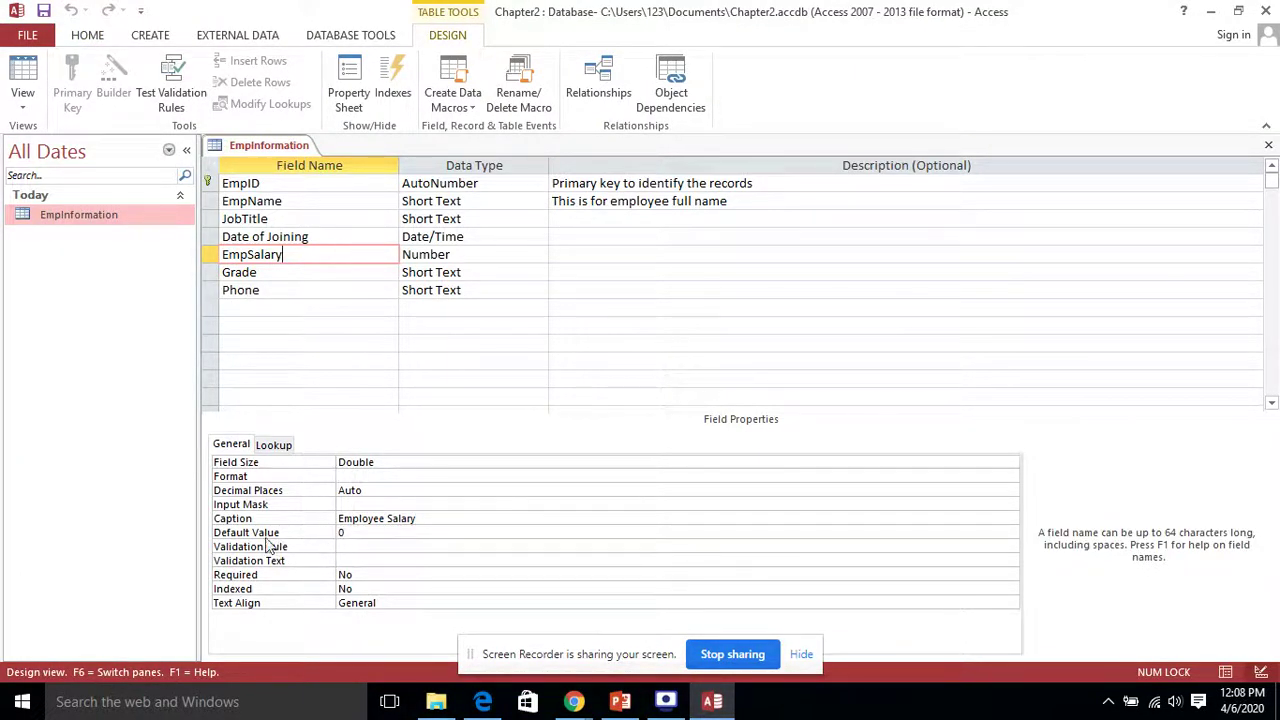
left_click(338, 532)
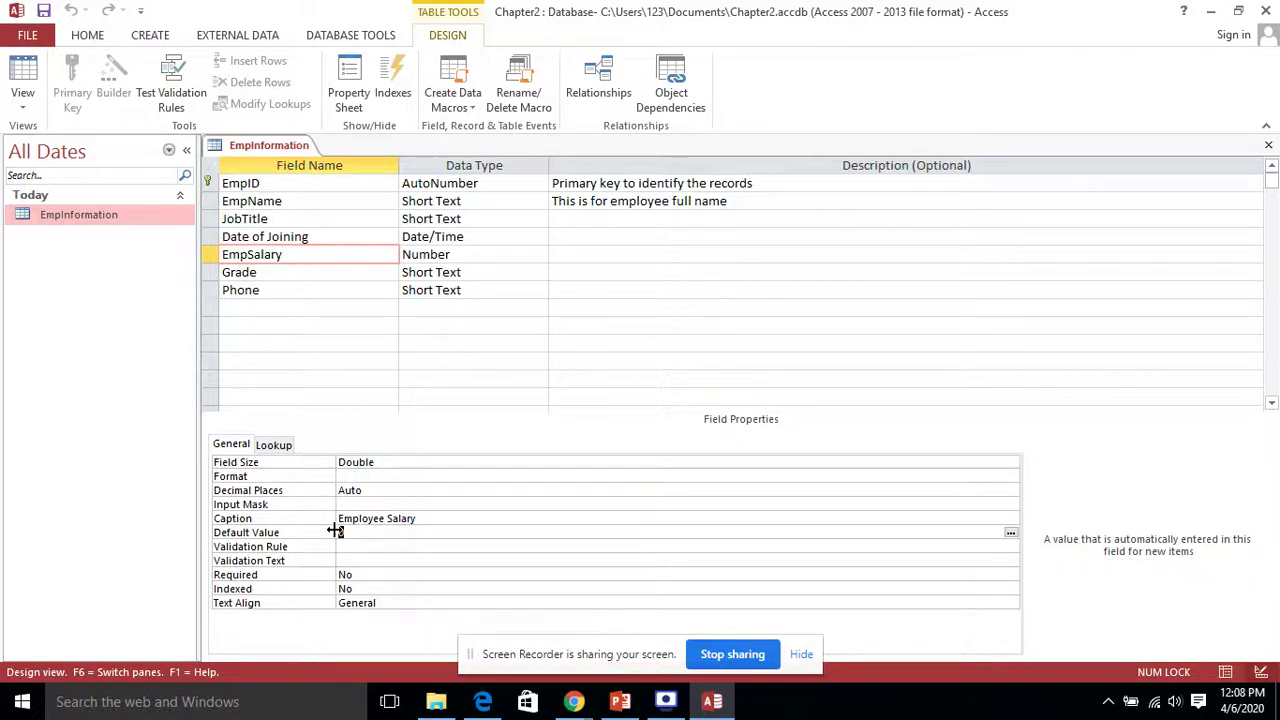
type("2000")
Step: Highlight the Validation Rule bullet on the lesson slide, then return to Access
left_click(620, 701)
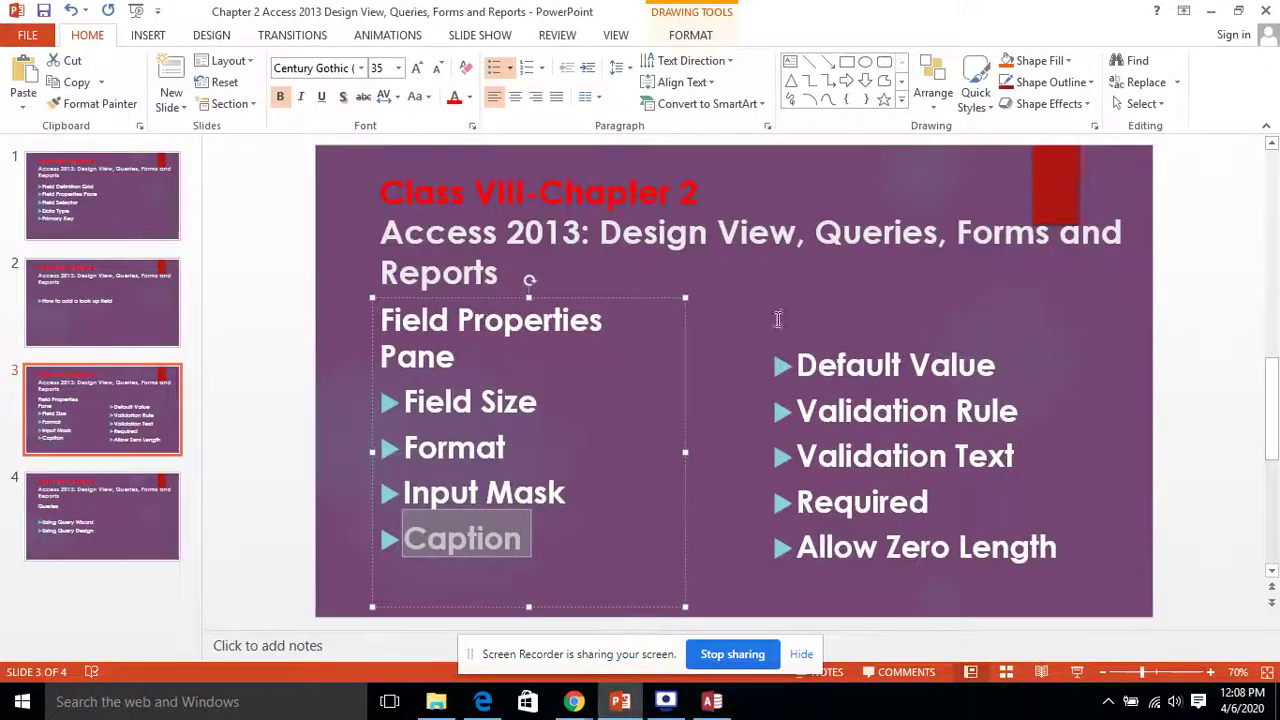
left_click(992, 408)
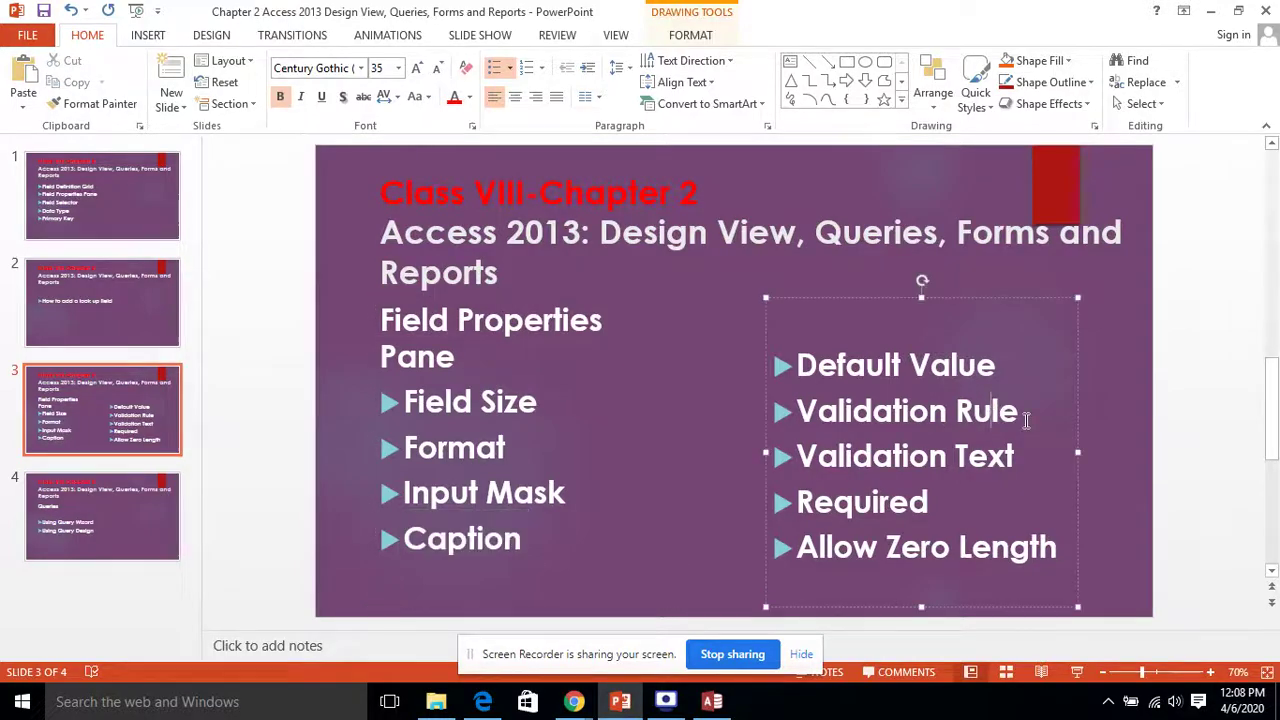
triple_click(1025, 420)
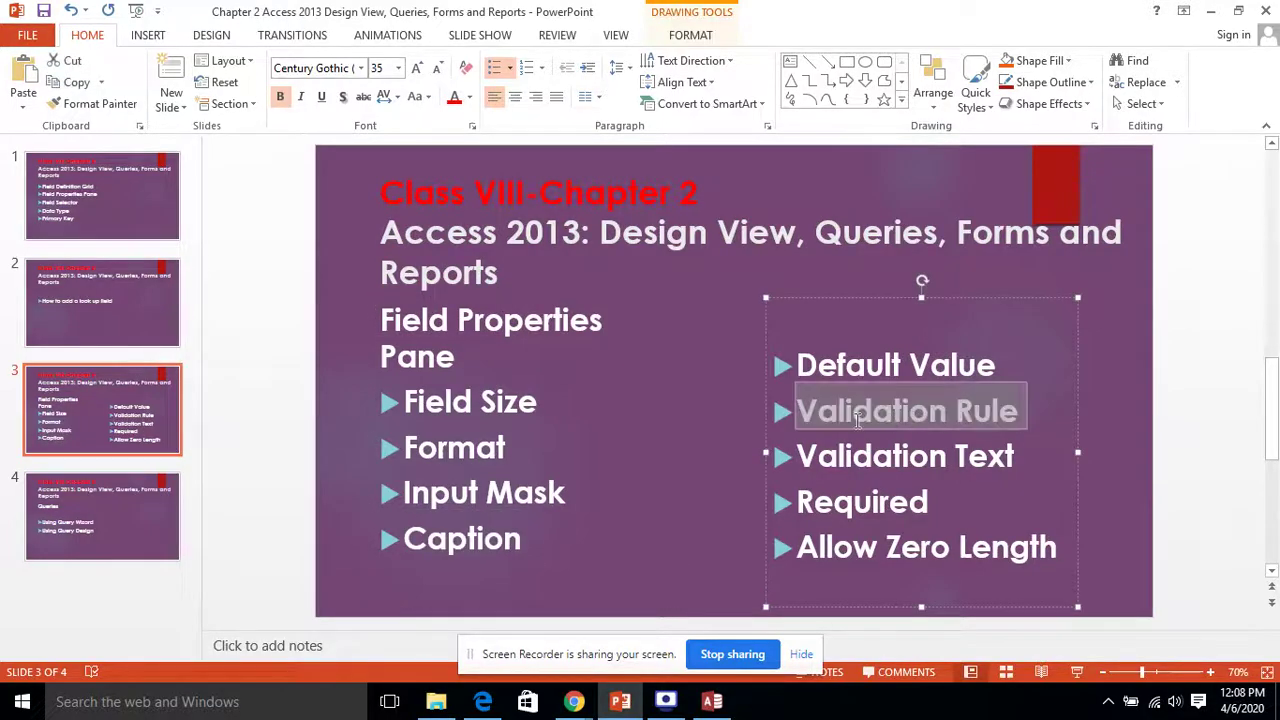
left_click(726, 704)
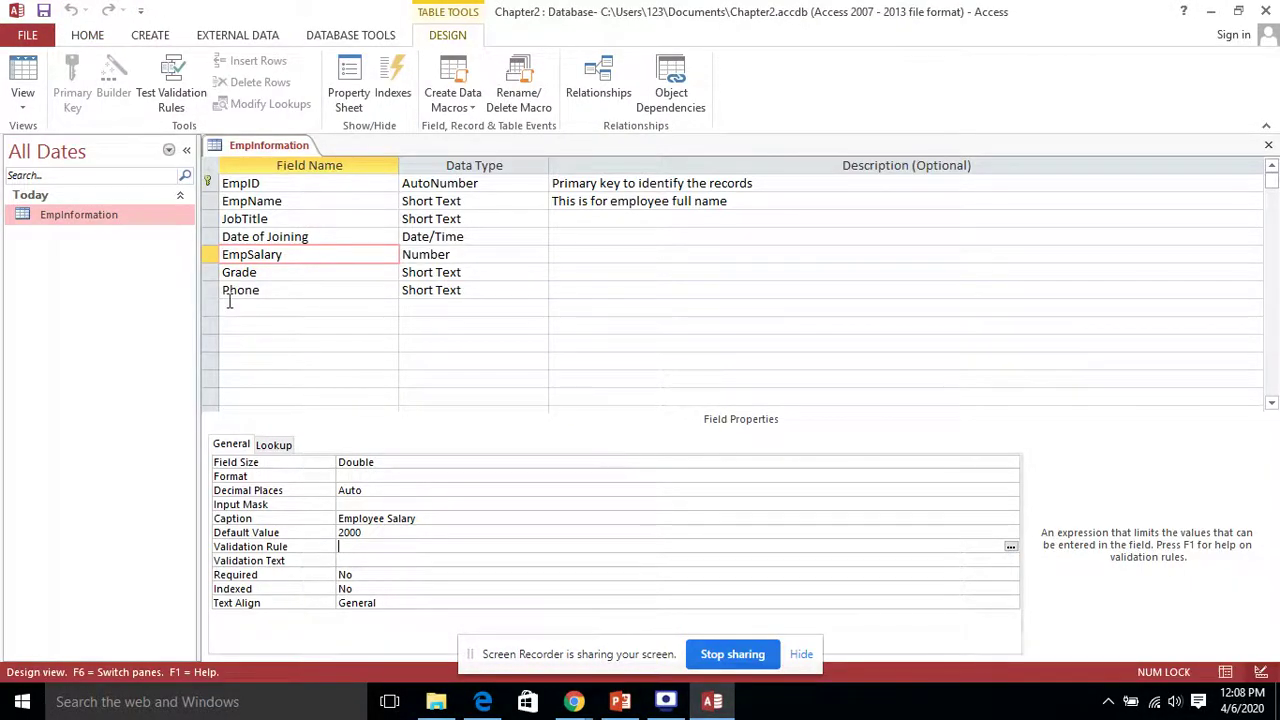
Step: Reselect the EmpSalary row and enter the Validation Rule >=100
left_click(277, 272)
left_click(292, 201)
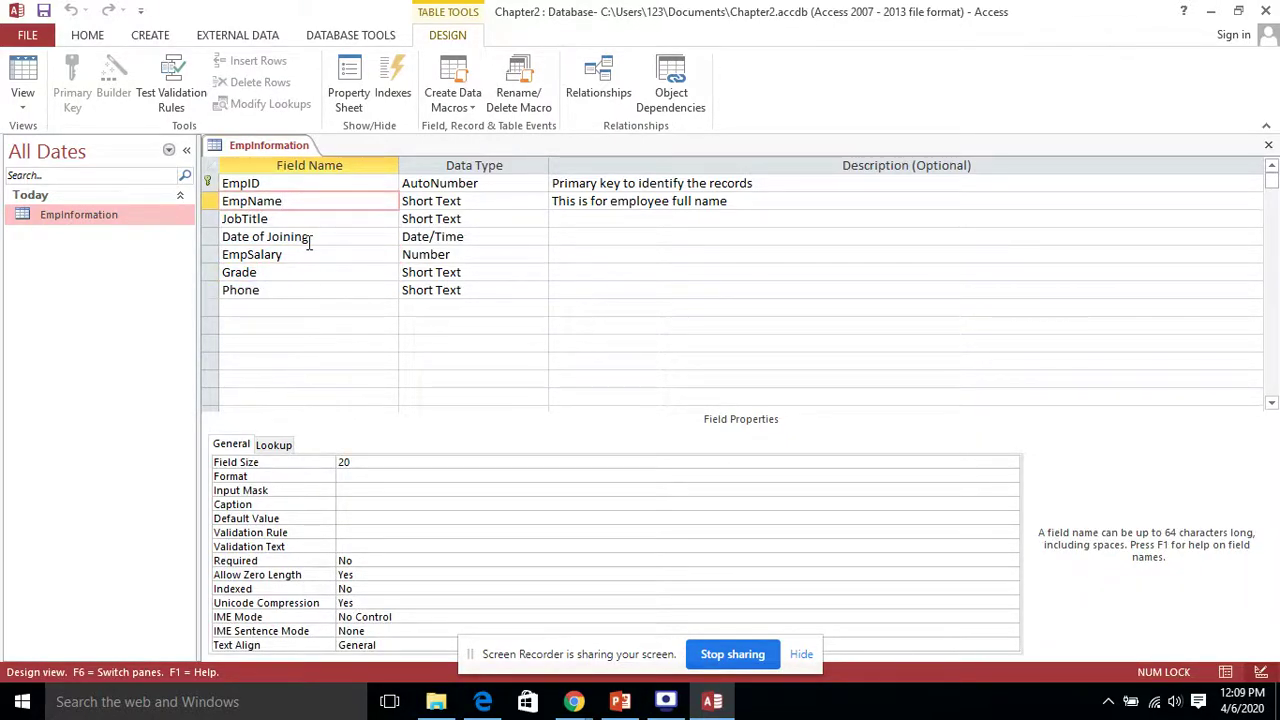
left_click(291, 266)
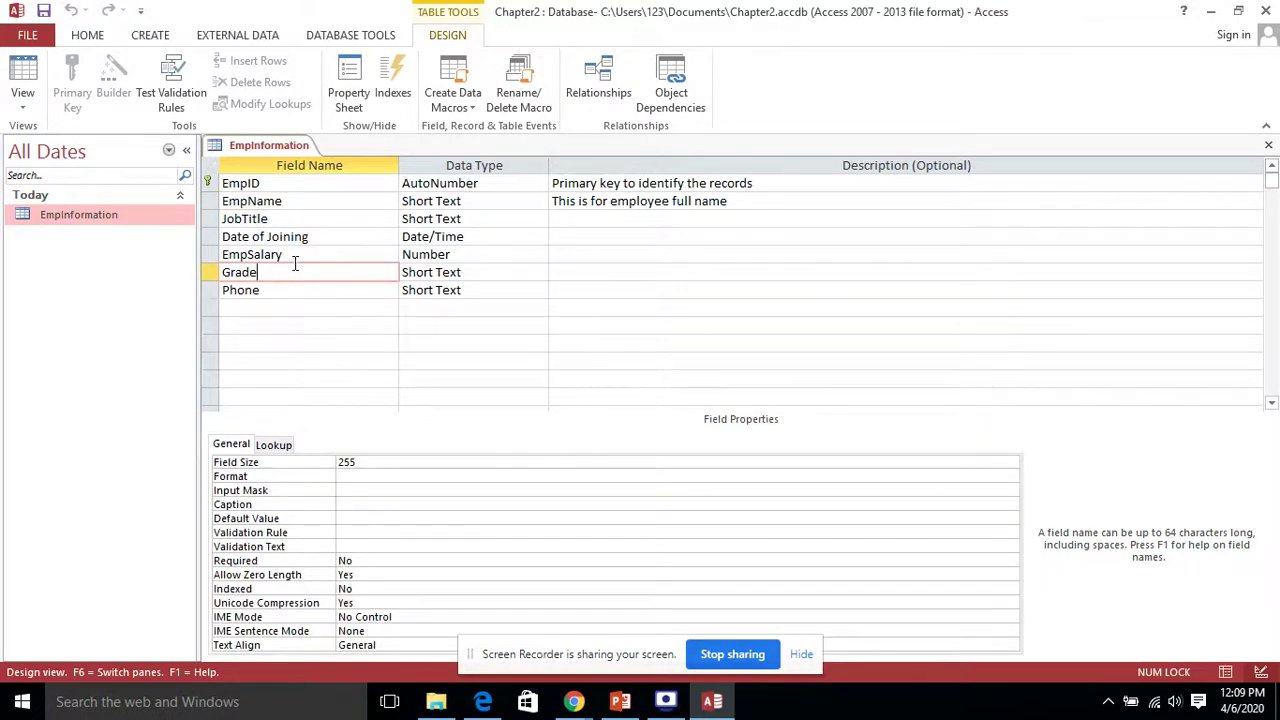
left_click(294, 260)
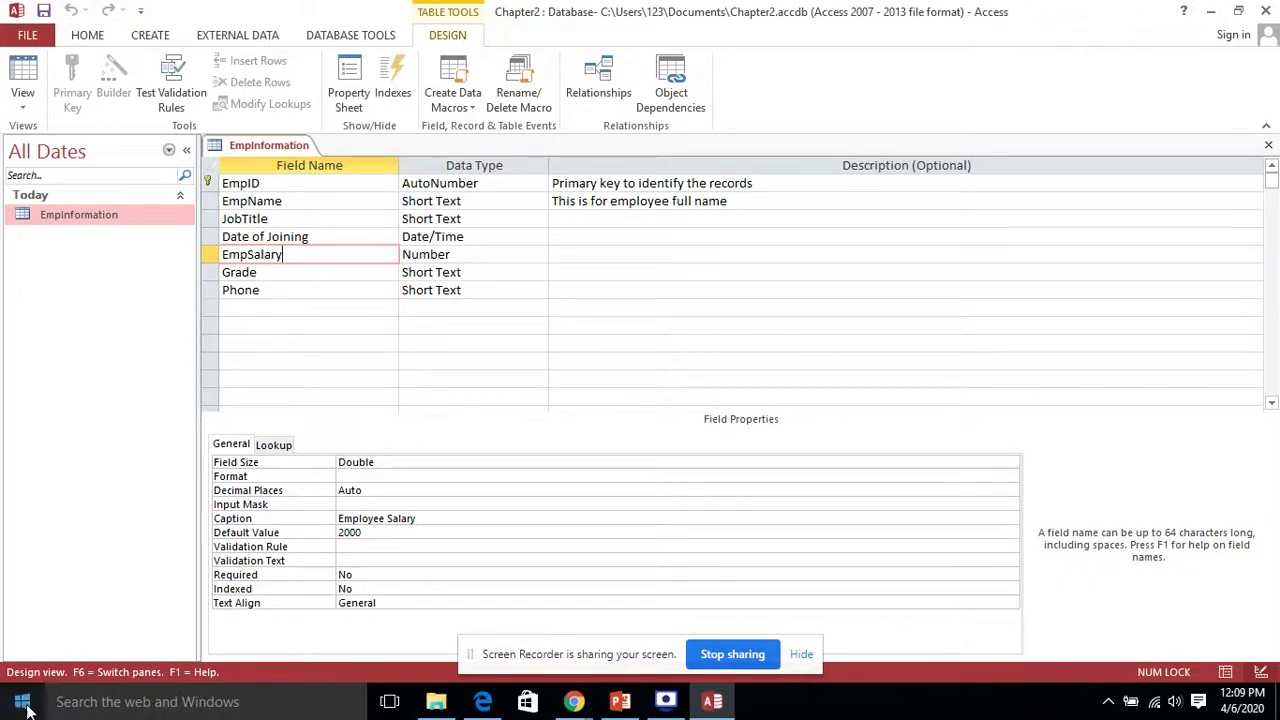
left_click(366, 546)
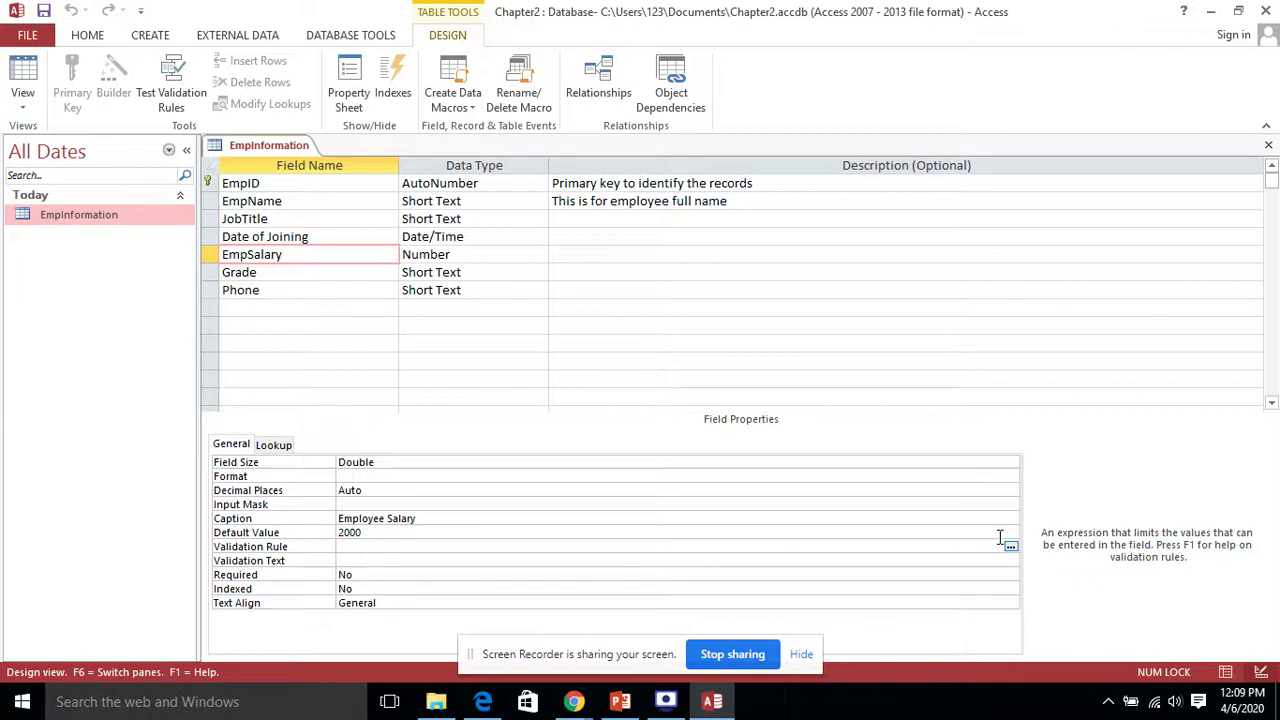
type(">=100")
Step: Point out the Validation Text bullet on the lesson slide, then return to Access
left_click(620, 701)
left_click(1020, 459)
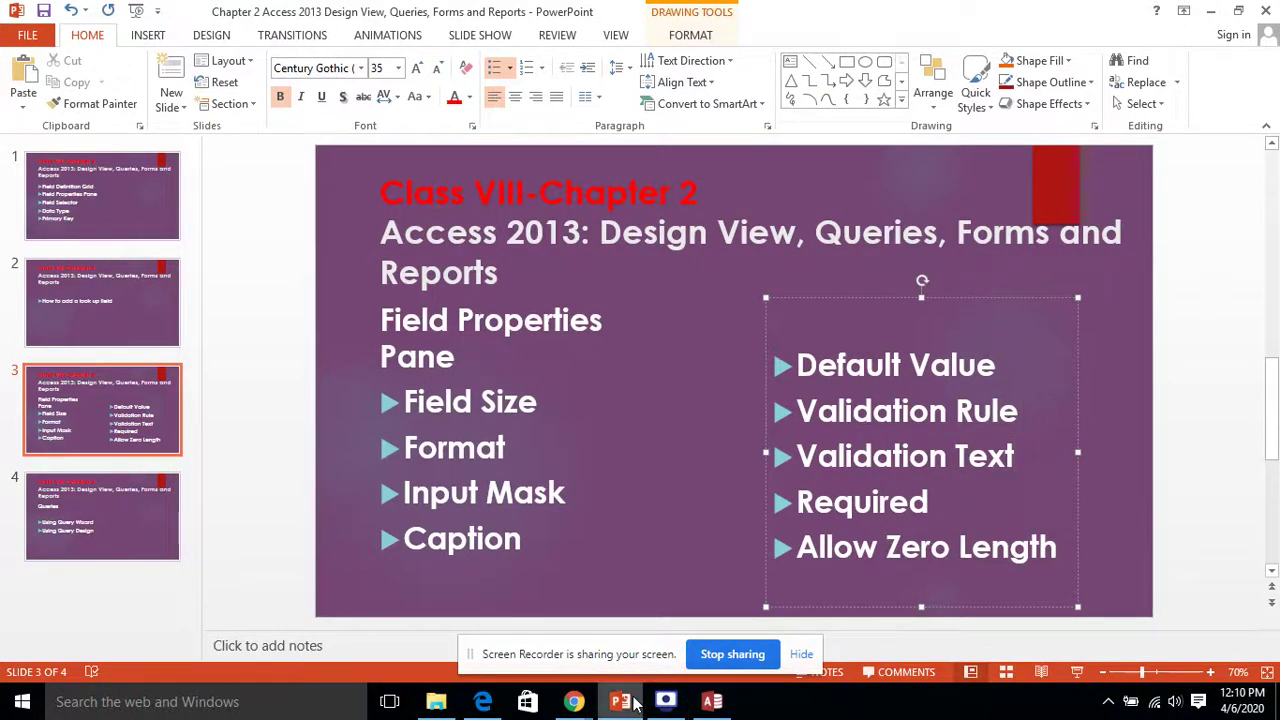
left_click(712, 702)
Step: Enter 'Enter Correct Salary in the field' as EmpSalary's Validation Text, then show the Required bullet
left_click(363, 561)
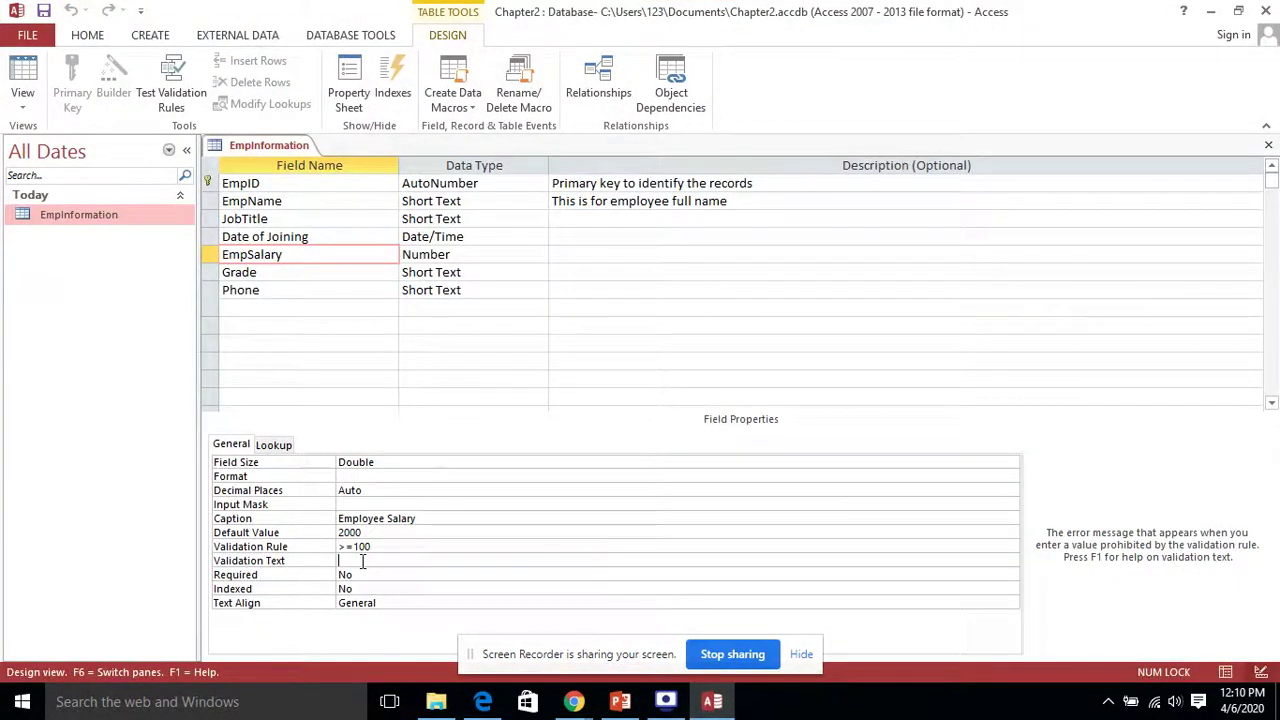
left_click(387, 549)
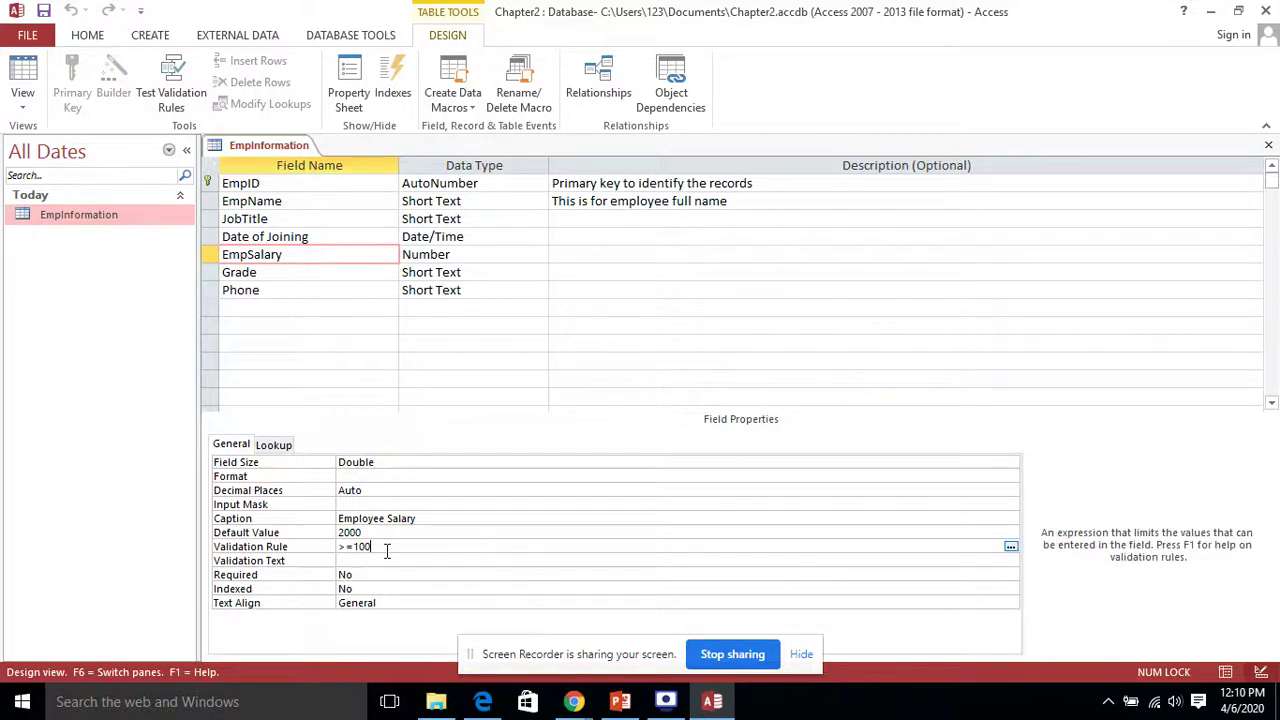
left_click(383, 560)
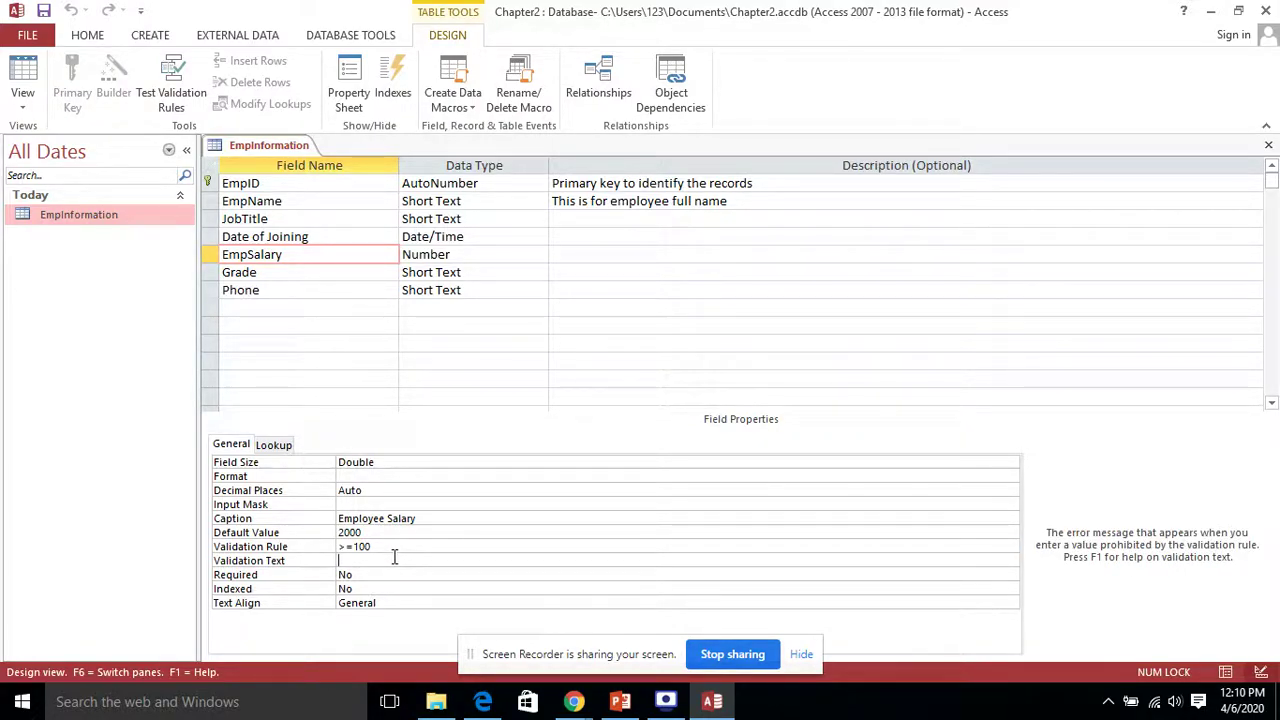
type("Enter Correct Salary in the field")
left_click(712, 701)
left_click(952, 500)
Step: Set EmpName's Required property to Yes, checking that Phone remains not required
left_click(712, 701)
left_click(307, 200)
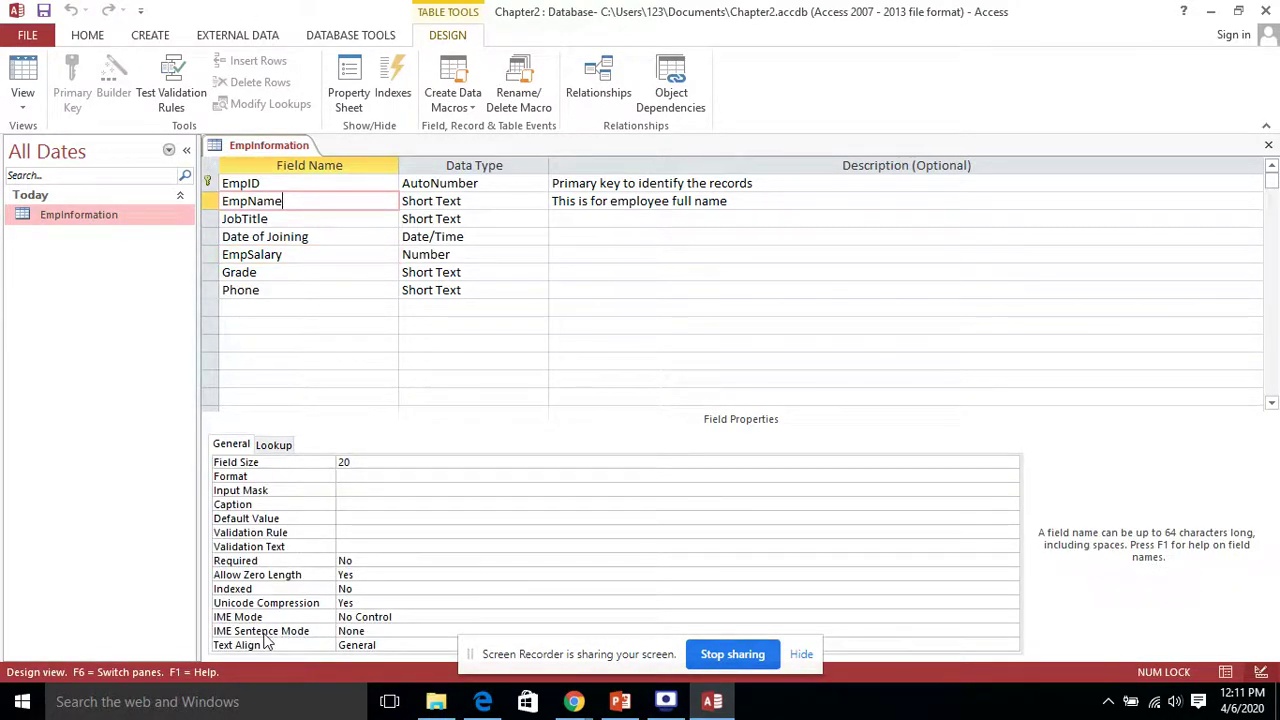
left_click(356, 561)
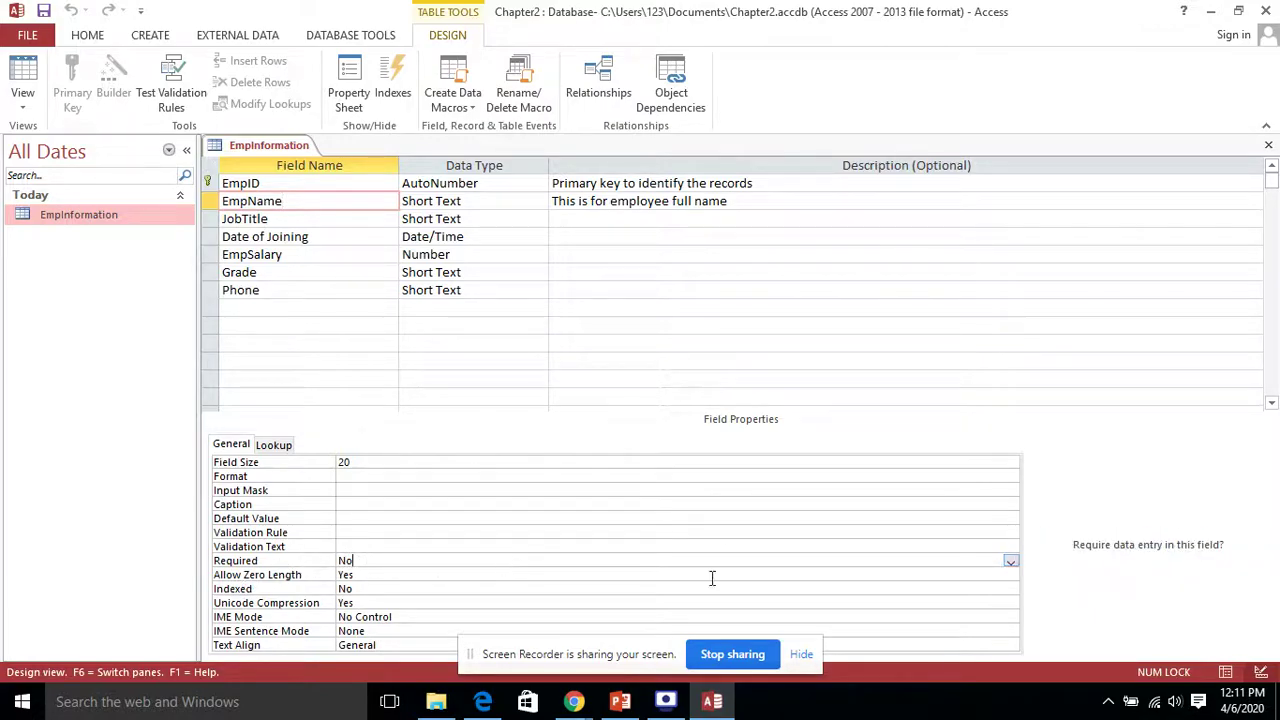
left_click(1010, 561)
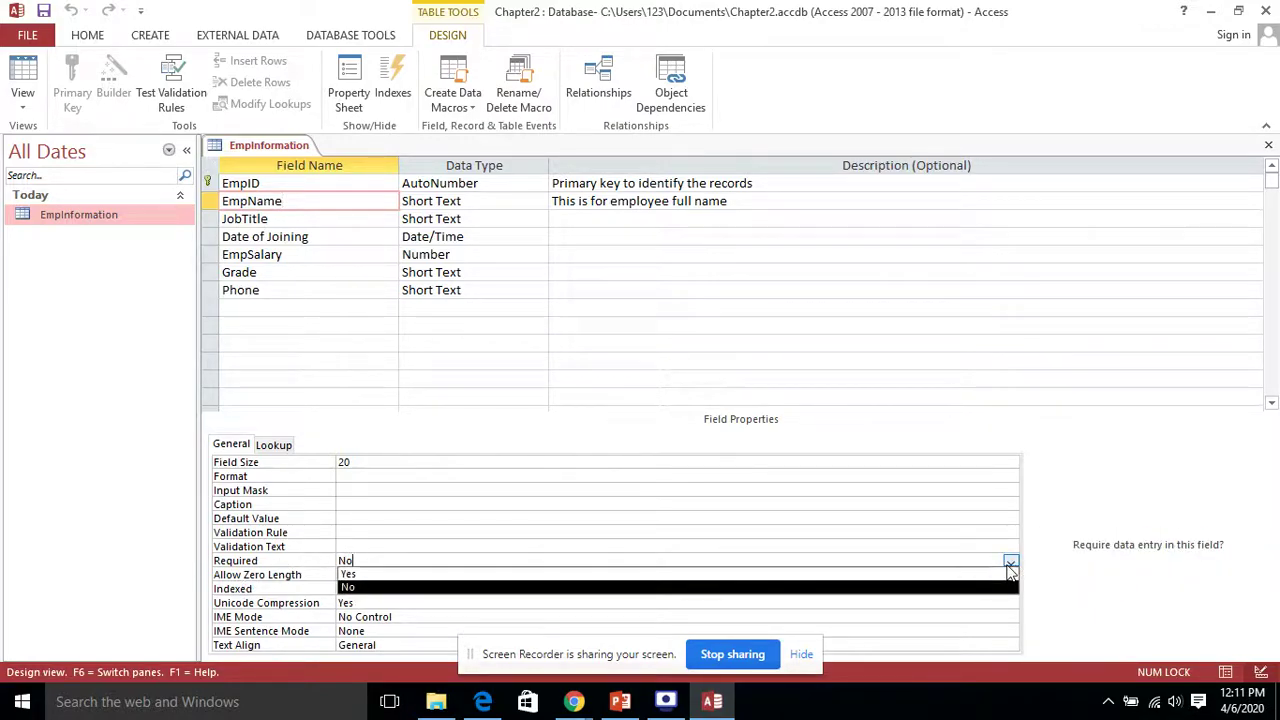
left_click(512, 575)
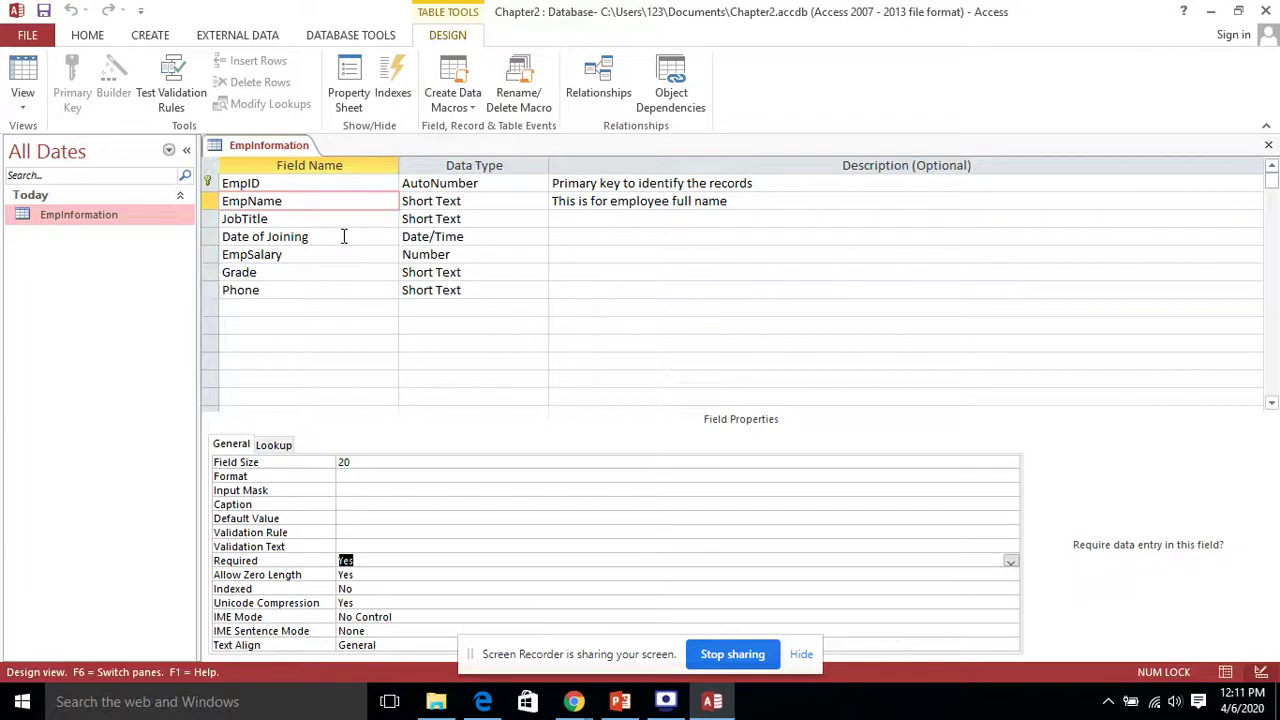
left_click(316, 289)
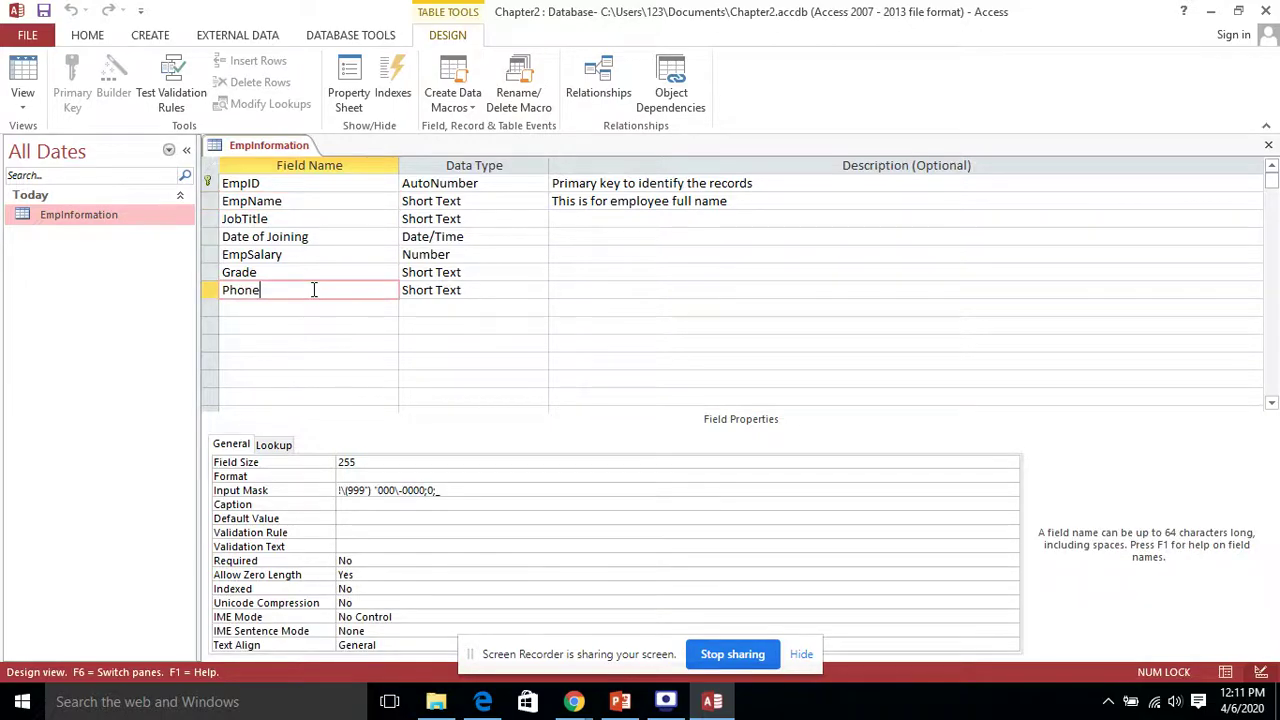
left_click(381, 560)
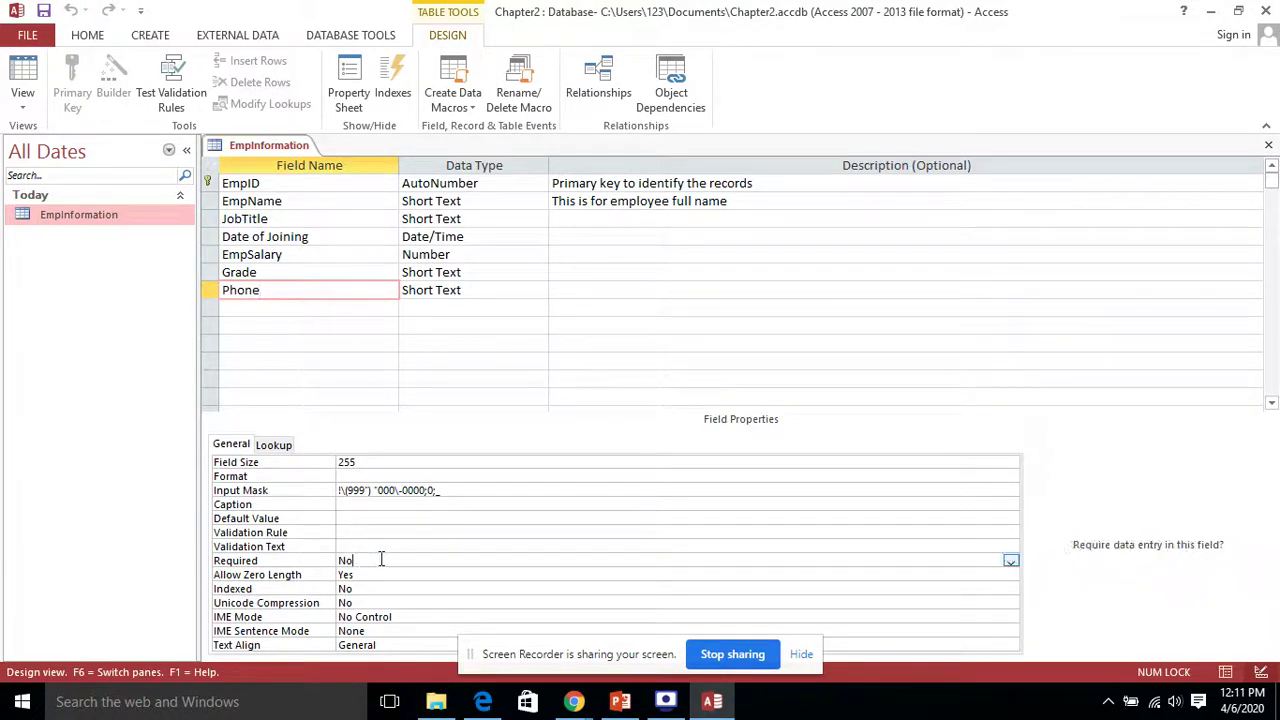
left_click(329, 200)
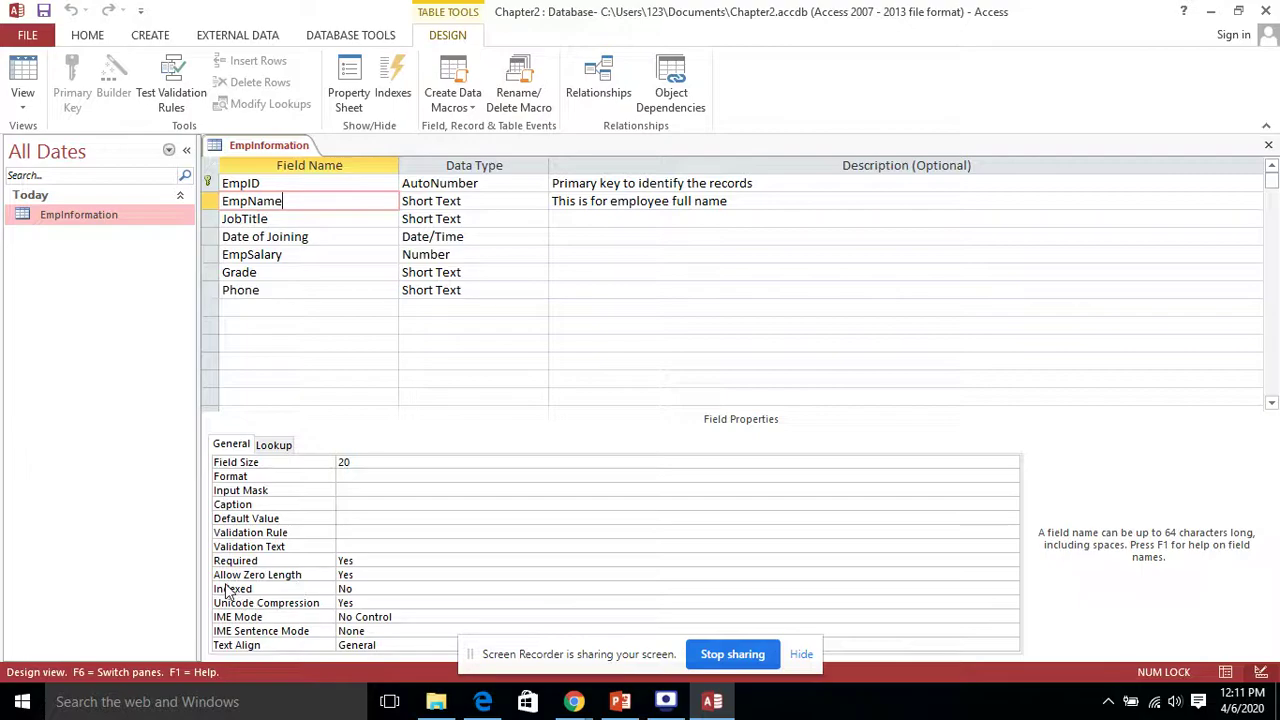
left_click(368, 563)
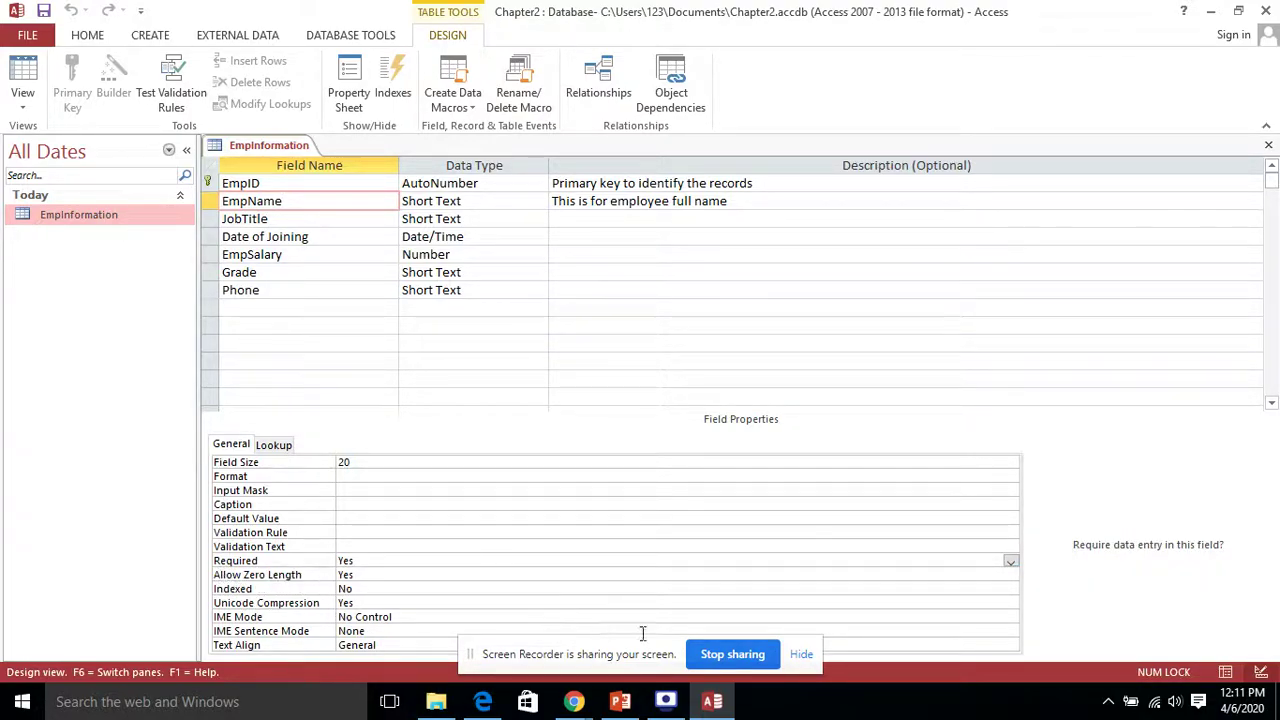
Step: Set EmpName's Allow Zero Length property to No
left_click(398, 577)
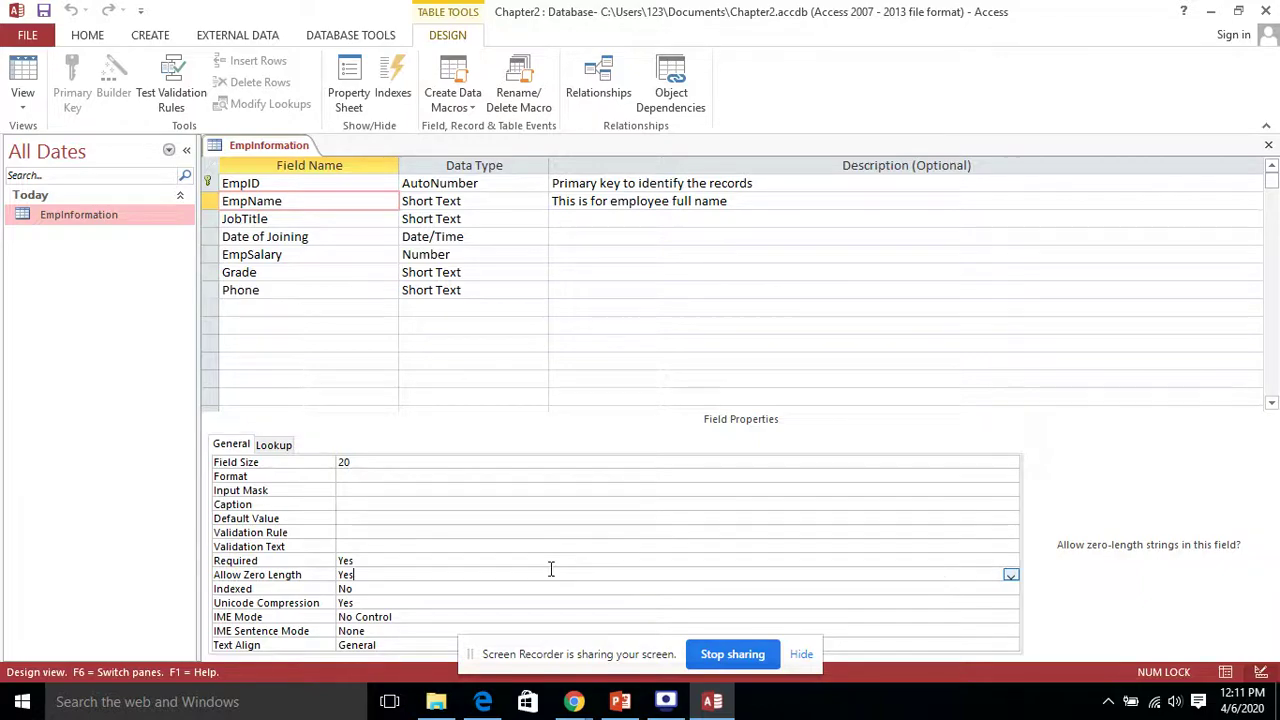
left_click(463, 558)
left_click(449, 572)
left_click(1011, 576)
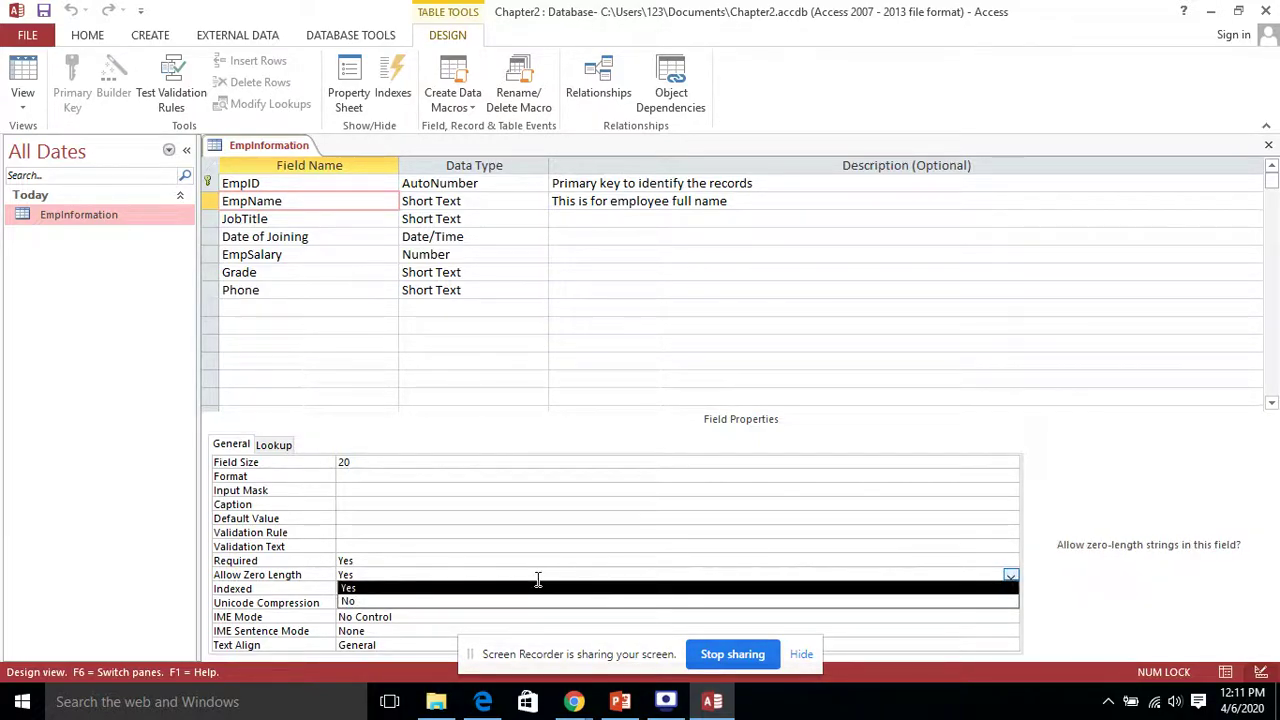
left_click(445, 601)
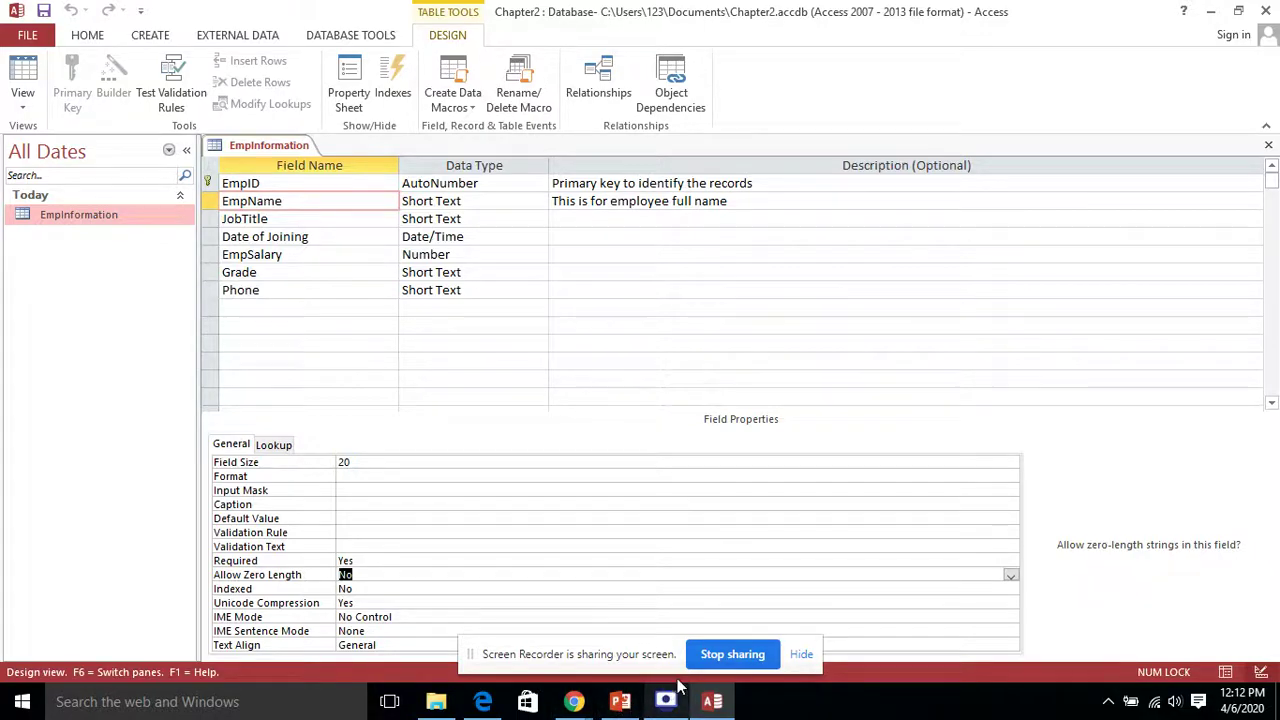
Step: Bring PowerPoint slide 3 forward and point out its Field Size bullet
left_click(620, 701)
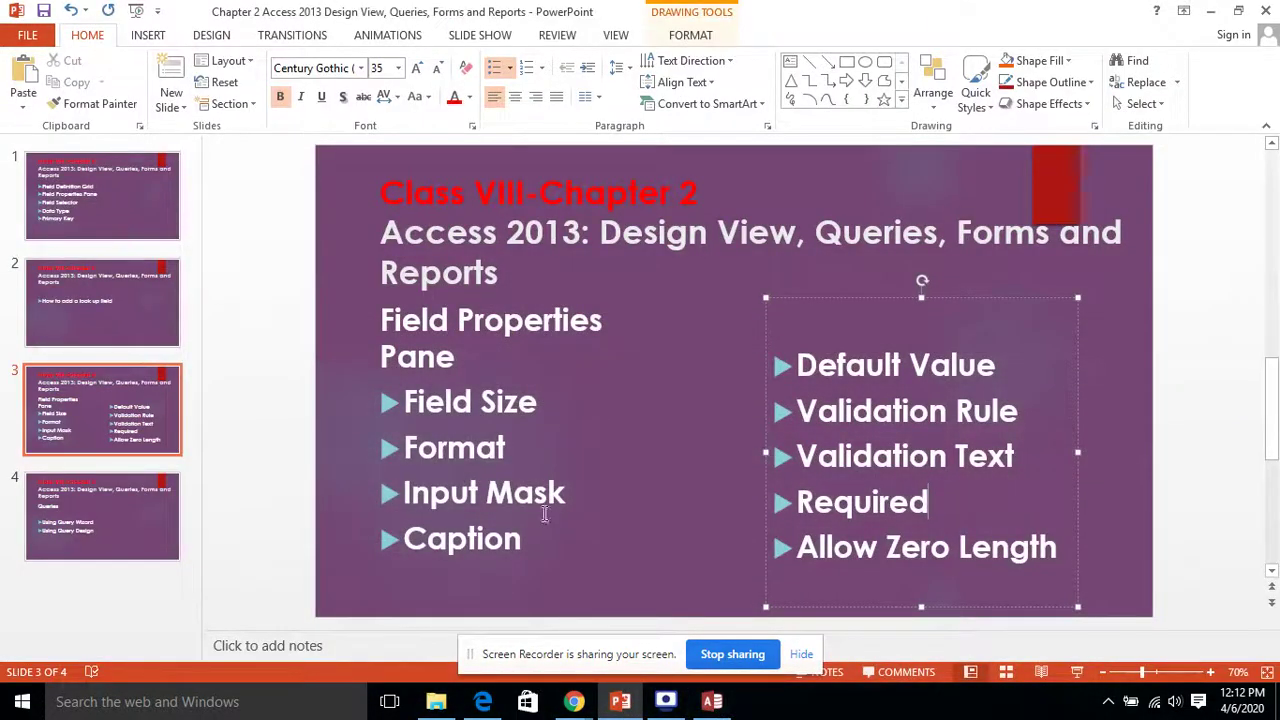
left_click(630, 703)
left_click(634, 703)
left_click(550, 401)
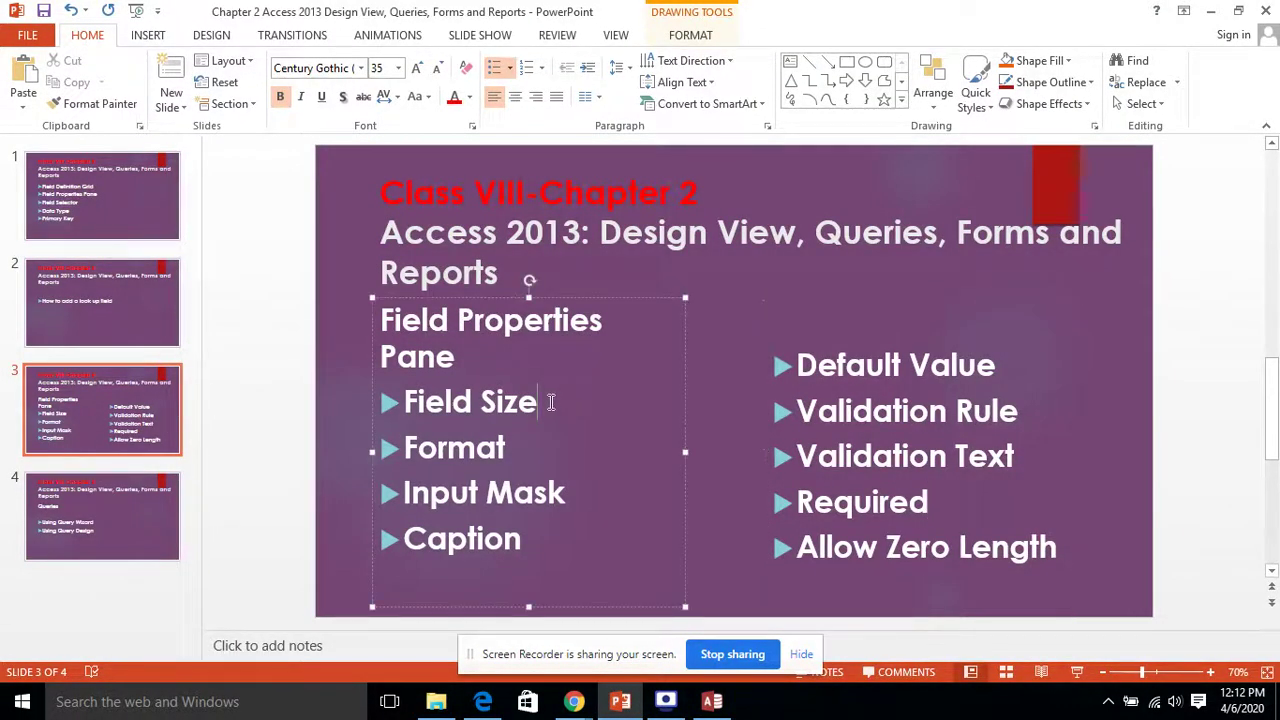
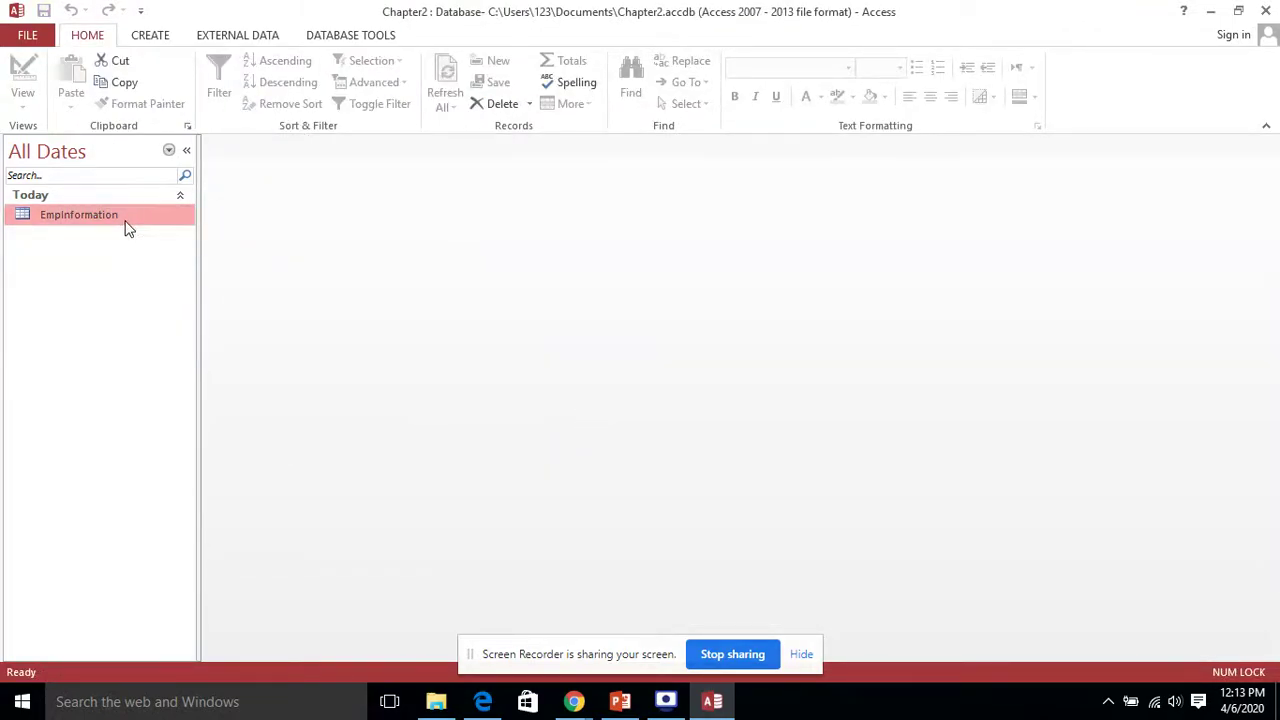
Step: Open the EmpInformation table and type the new employee's name in the (New) row
double_click(138, 214)
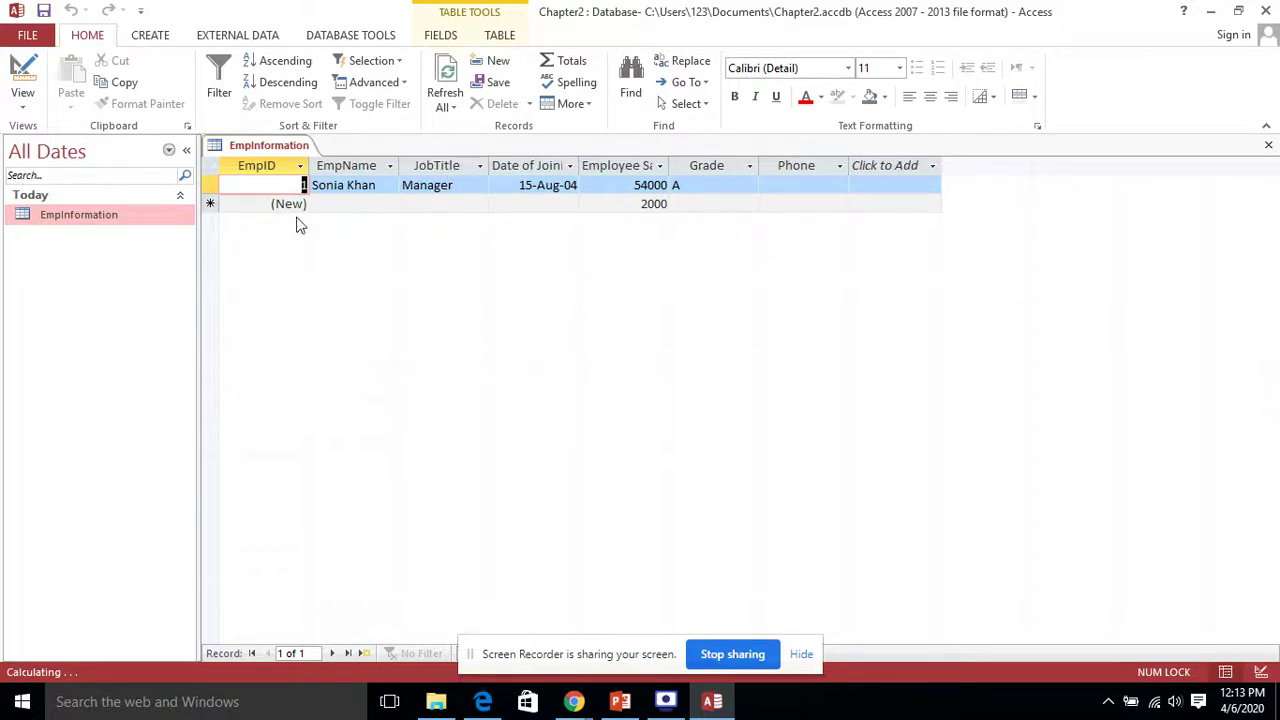
left_click(341, 202)
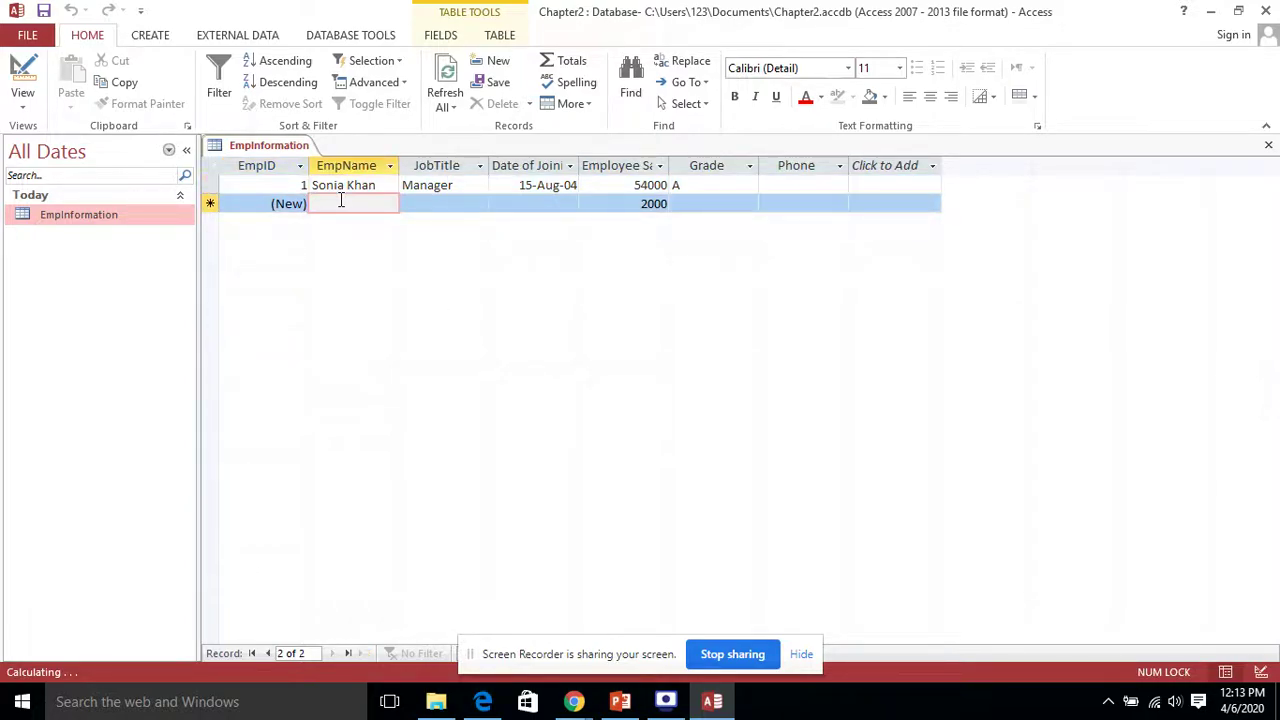
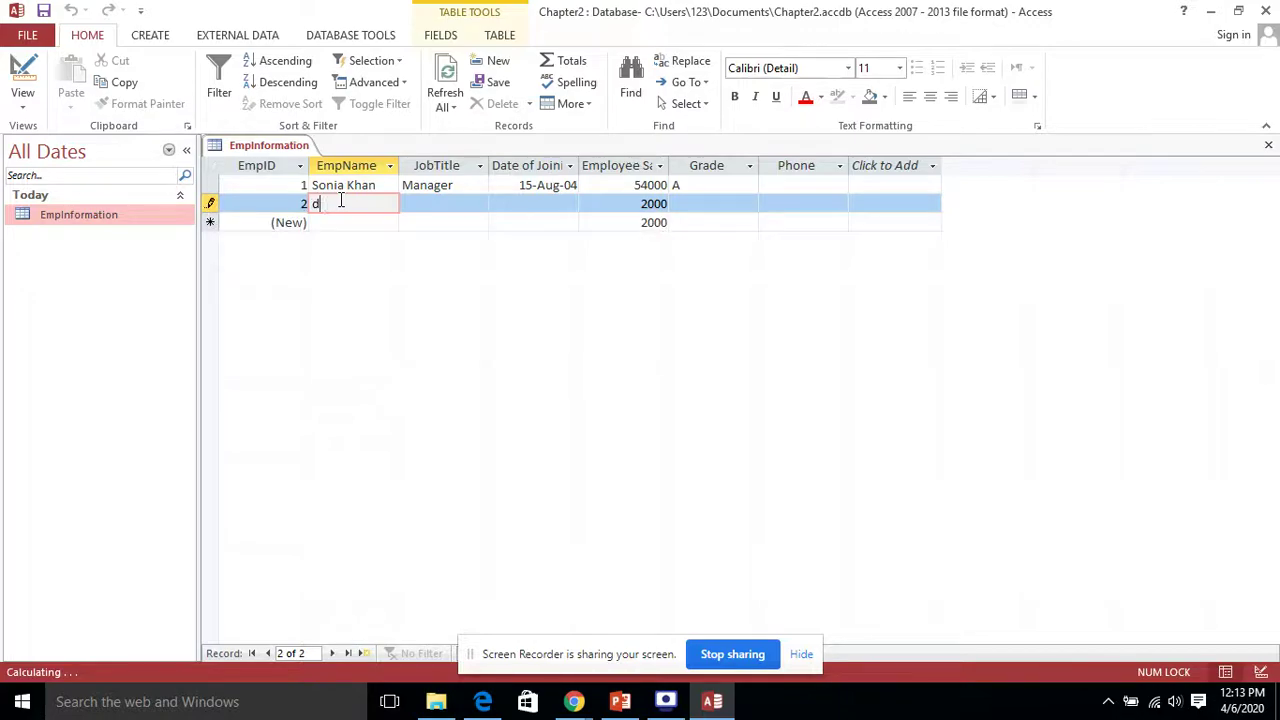
type("Khan")
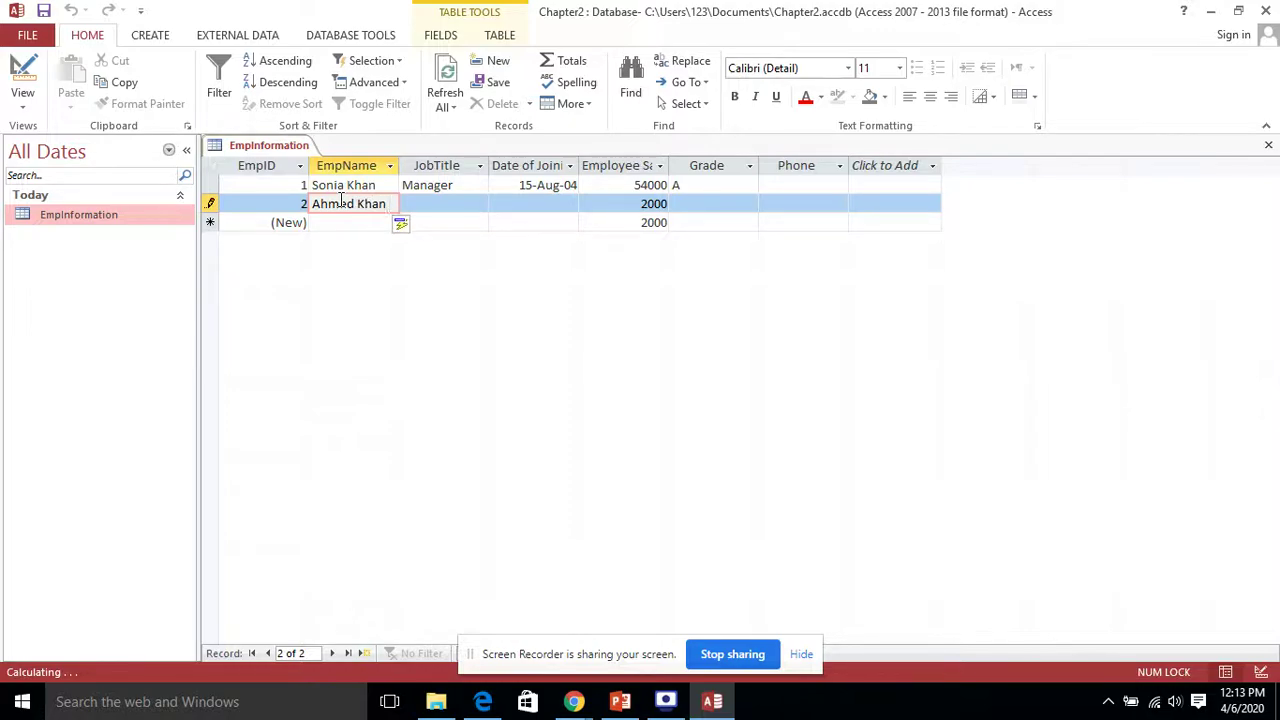
type(" and")
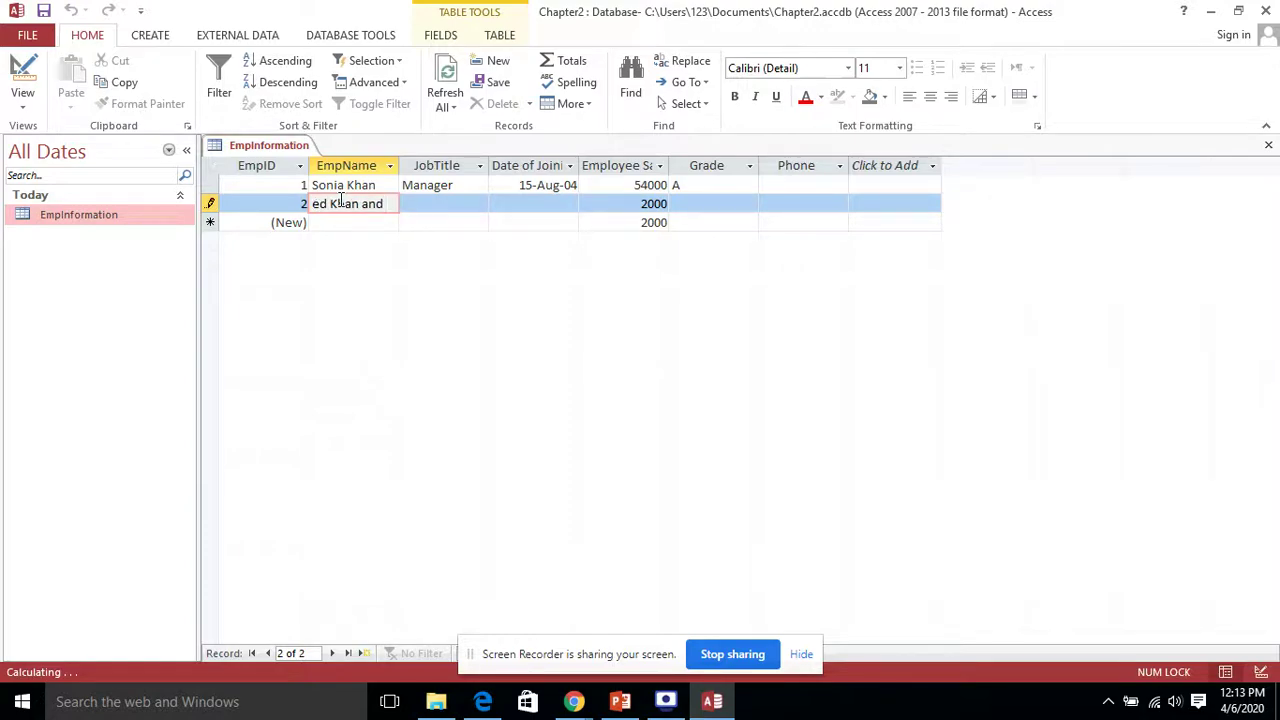
key("BackSpace")
key("BackSpace")
key("BackSpace")
type("dfdfdsfdf")
key("BackSpace")
key("BackSpace")
key("BackSpace")
key("BackSpace")
key("BackSpace")
key("BackSpace")
key("BackSpace")
key("BackSpace")
key("BackSpace")
key("BackSpace")
key("Tab")
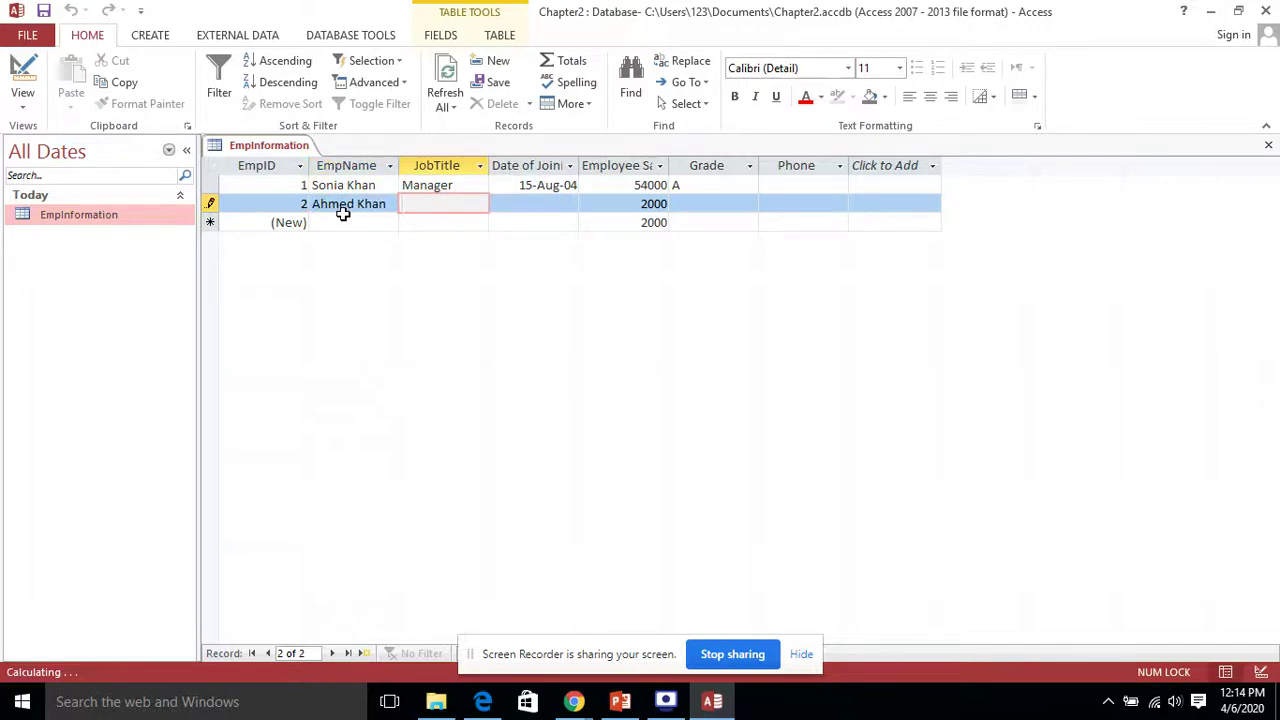
Step: Enter job title CEO and pick 8 April 2020 as the joining date
type("CEO")
left_click(560, 205)
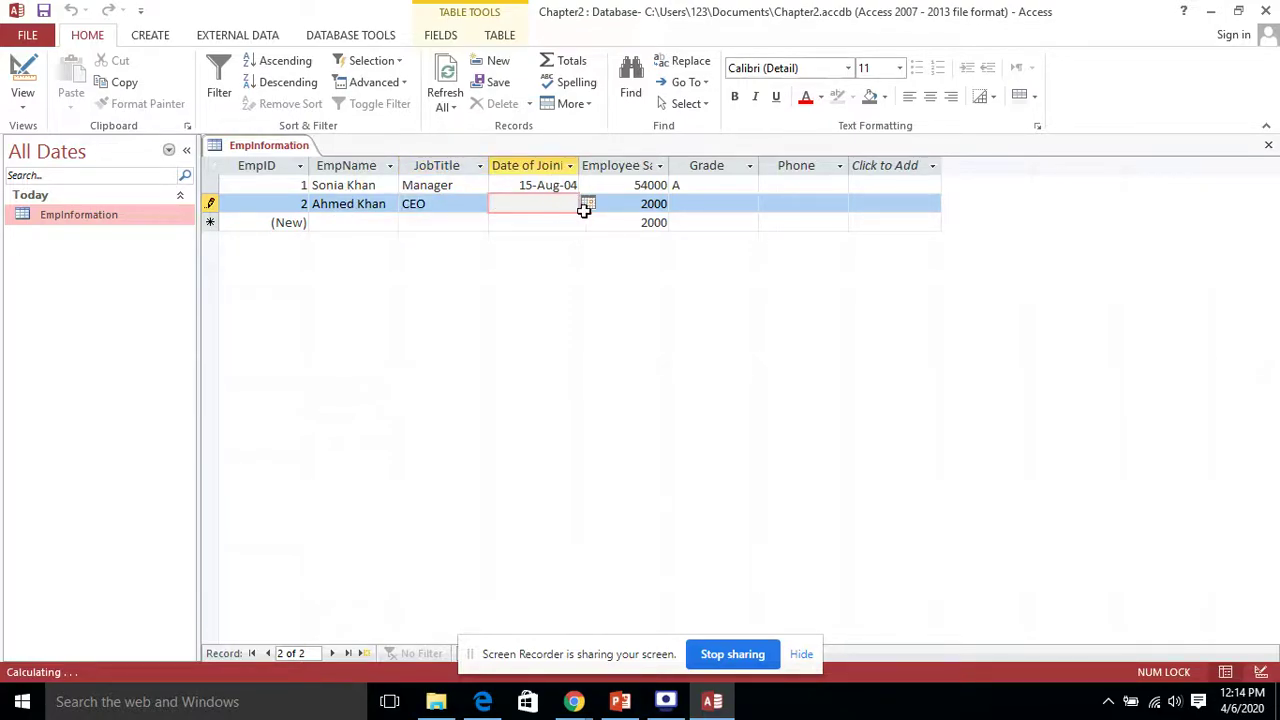
left_click(588, 204)
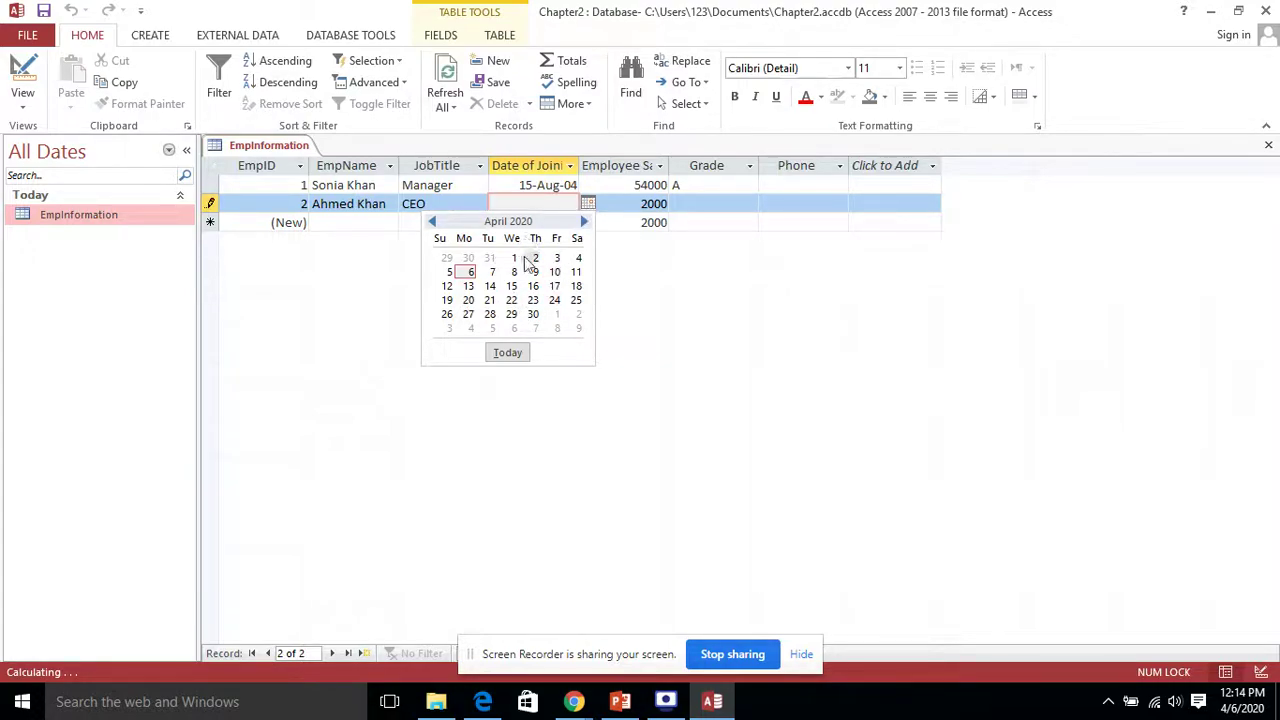
left_click(514, 272)
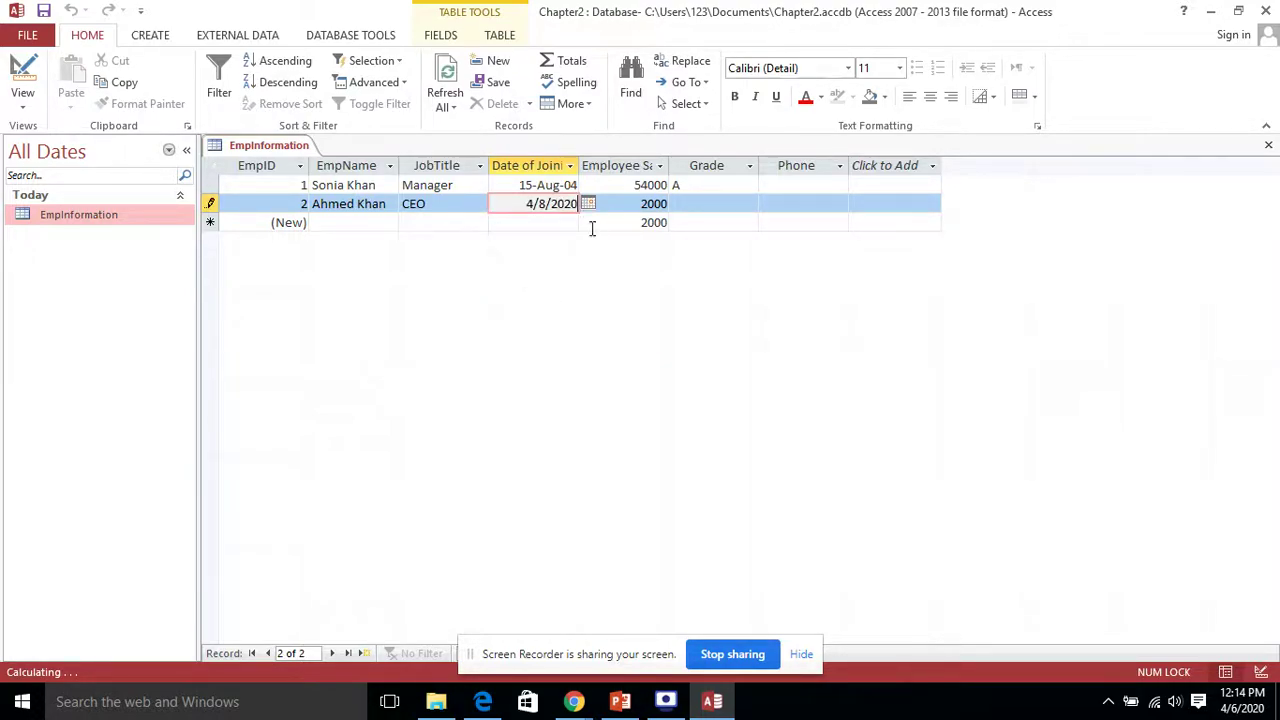
left_click(617, 203)
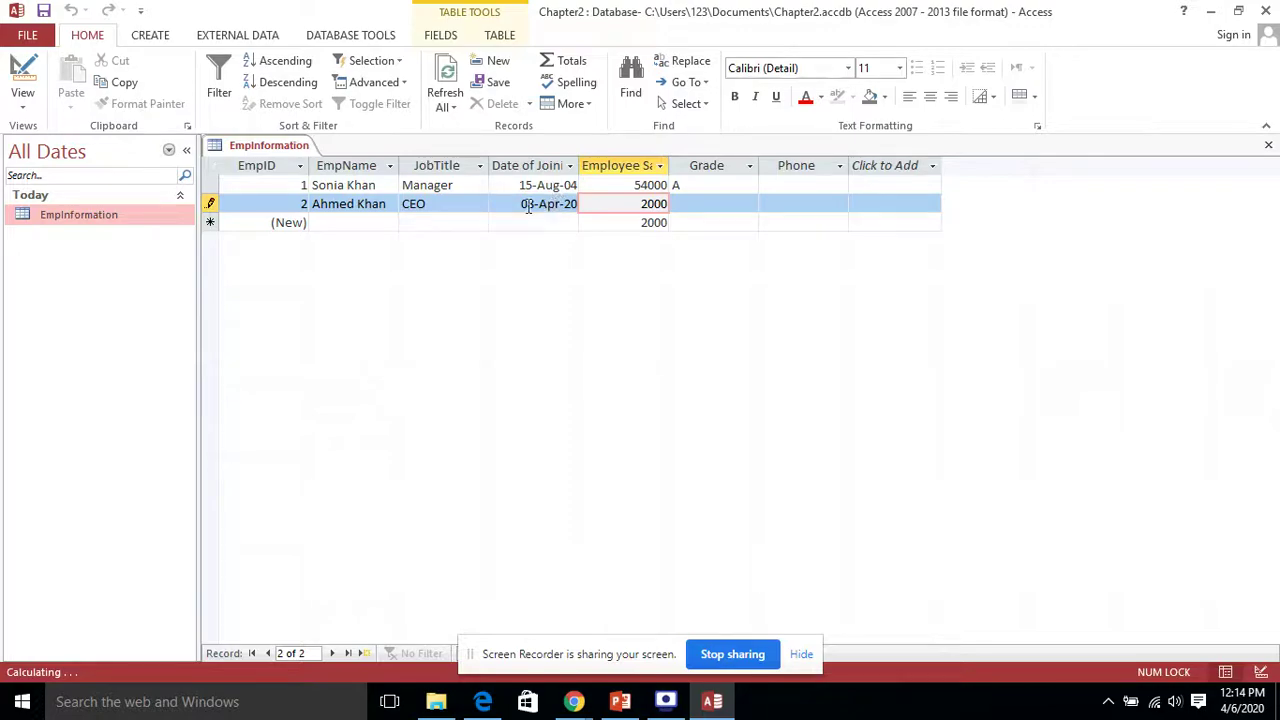
Step: Widen the Employee Salary column and set the second employee's grade to A
left_click_drag(521, 205, 595, 203)
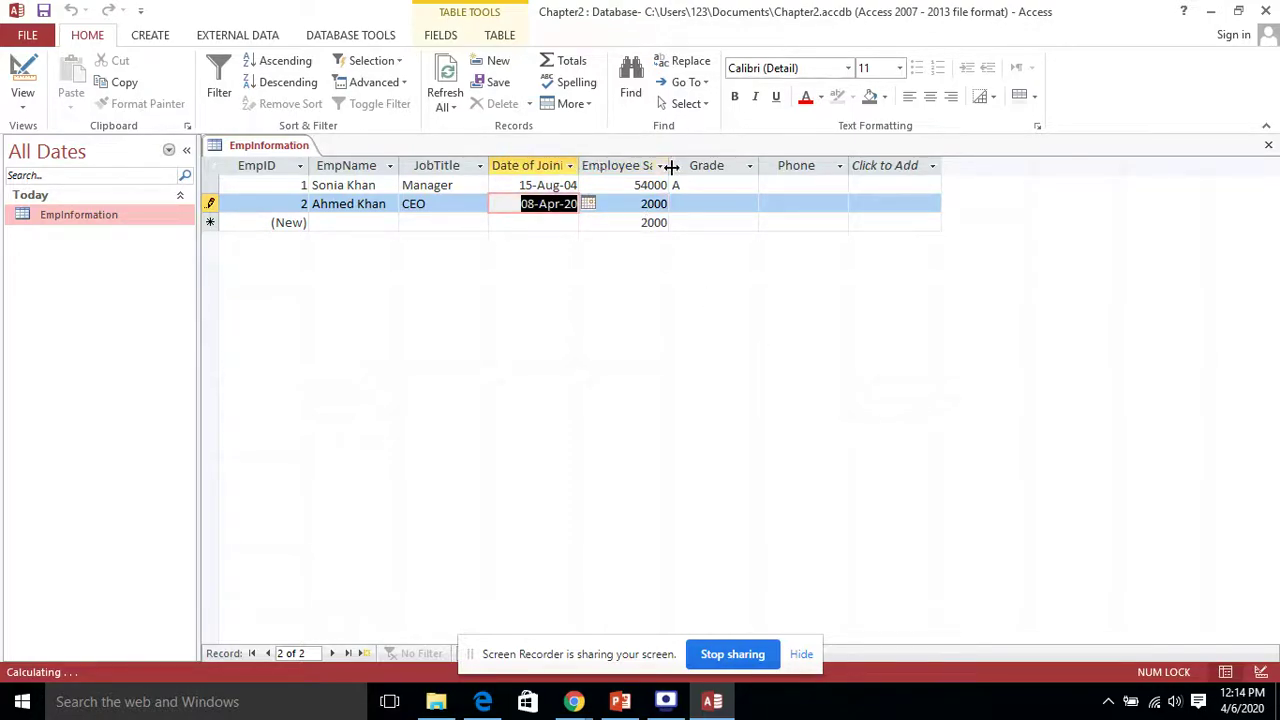
left_click_drag(669, 166, 710, 166)
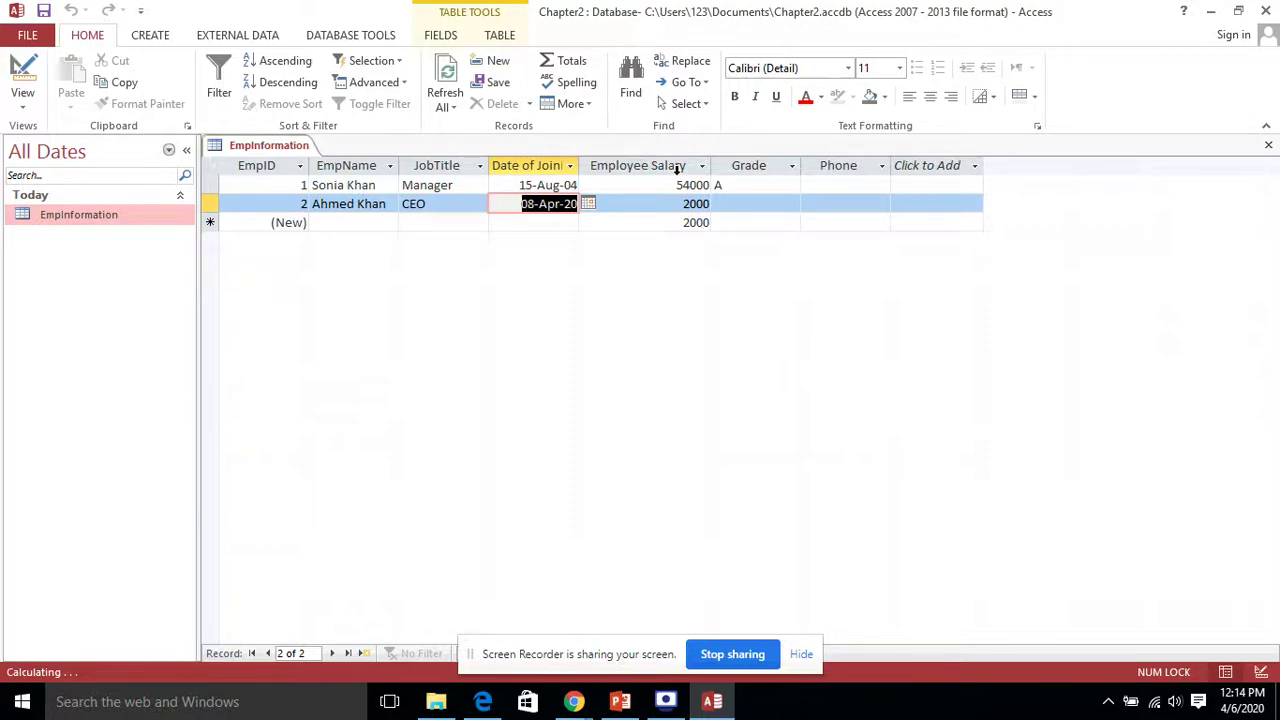
left_click(782, 201)
left_click(792, 203)
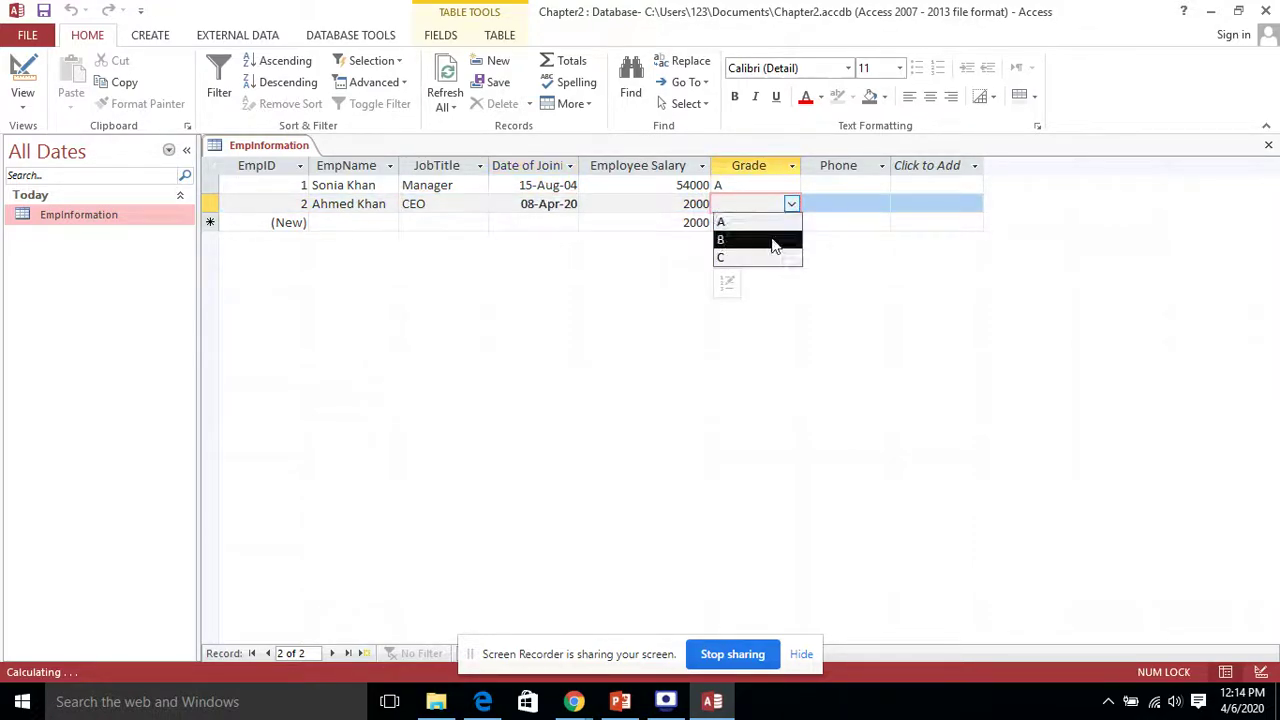
left_click(768, 222)
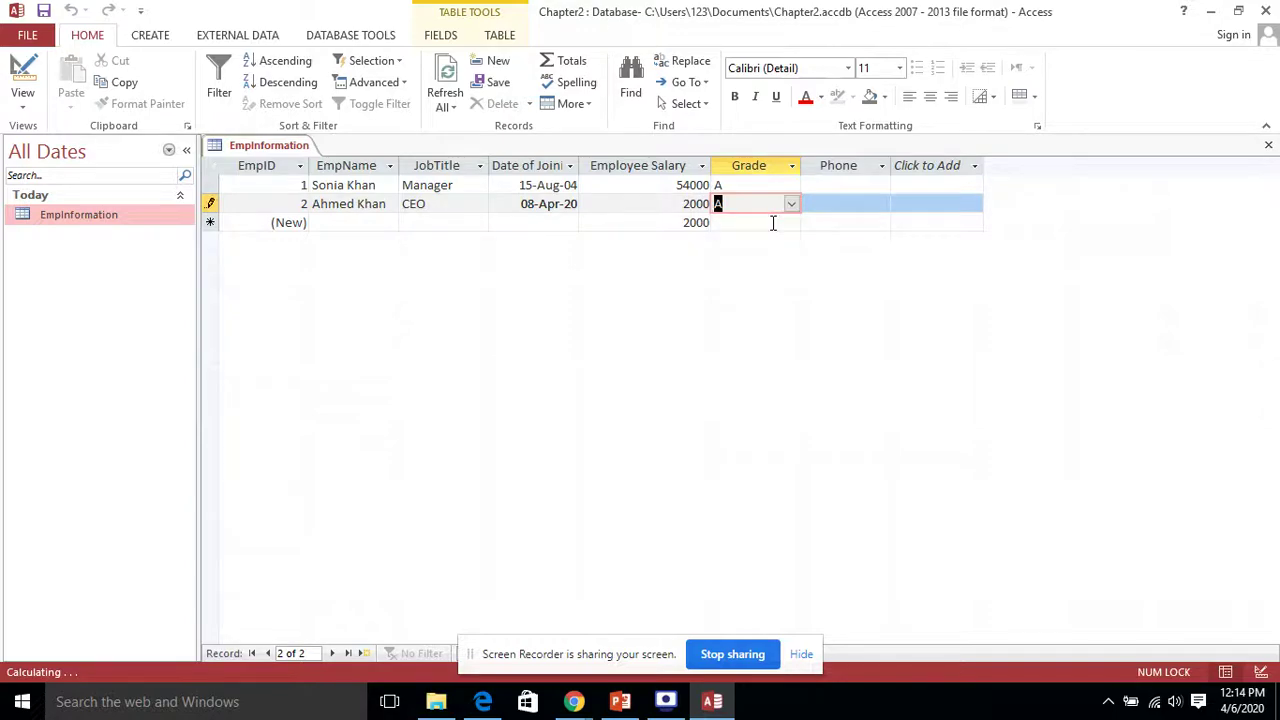
Step: Enter the second employee's phone number and save the record
left_click(872, 204)
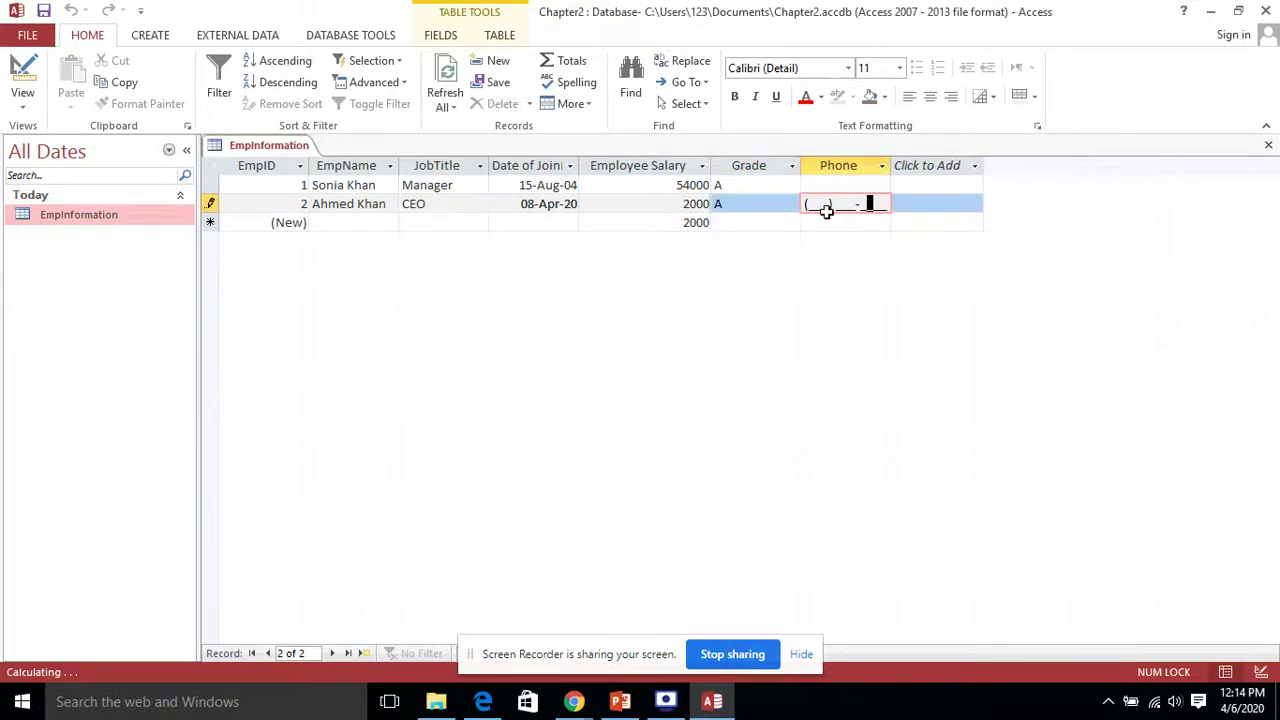
left_click(818, 204)
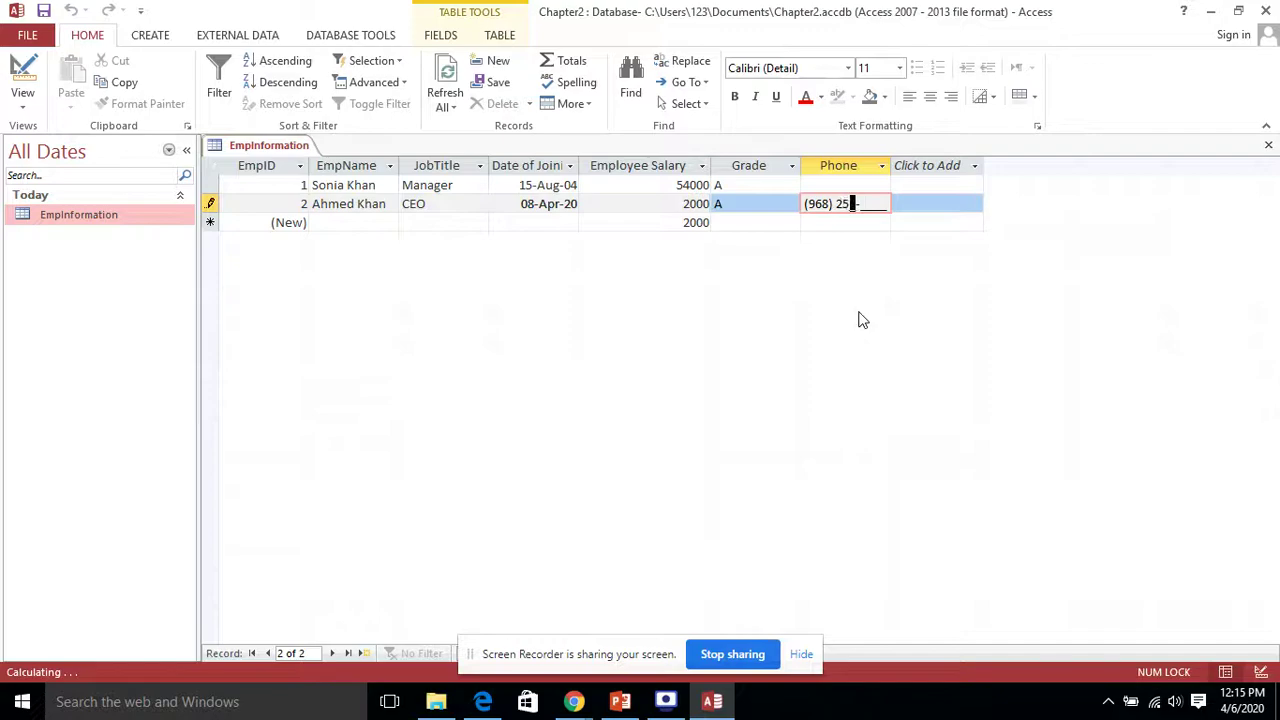
left_click(373, 222)
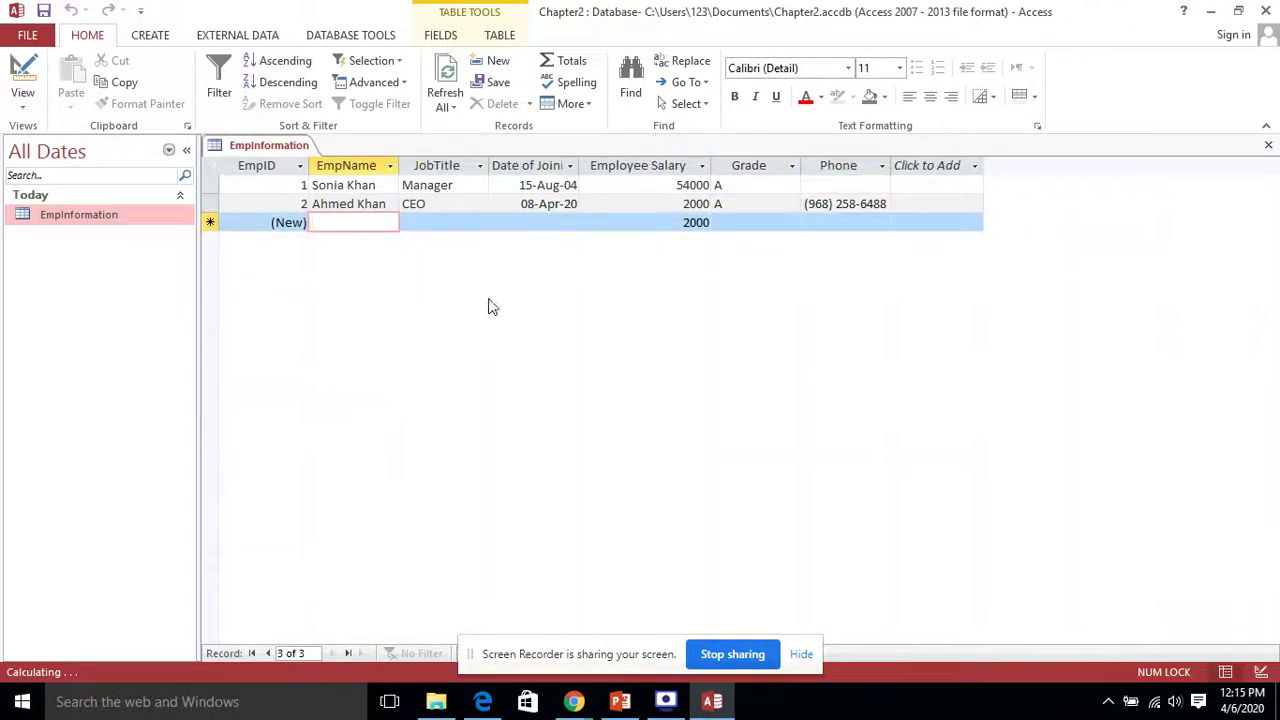
Step: Replace the second employee's mistaken salary of 100 with 2000 and commit the record
key("Tab")
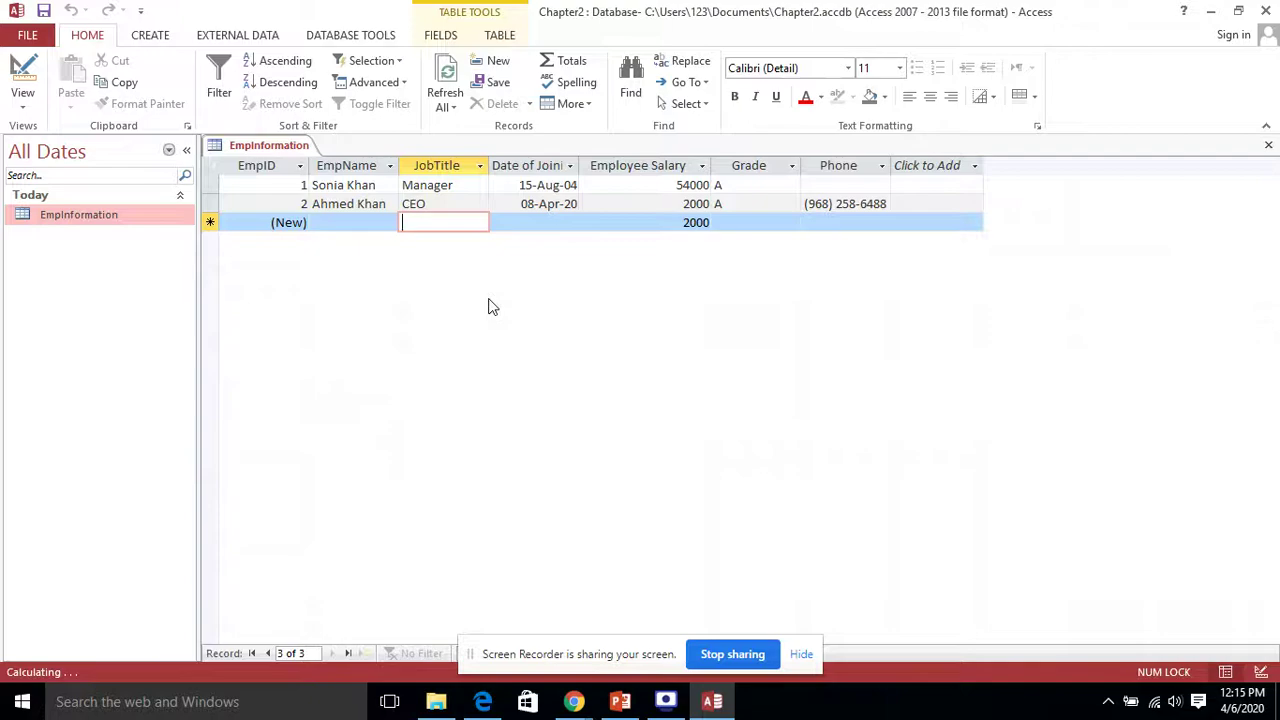
key("shift+Tab")
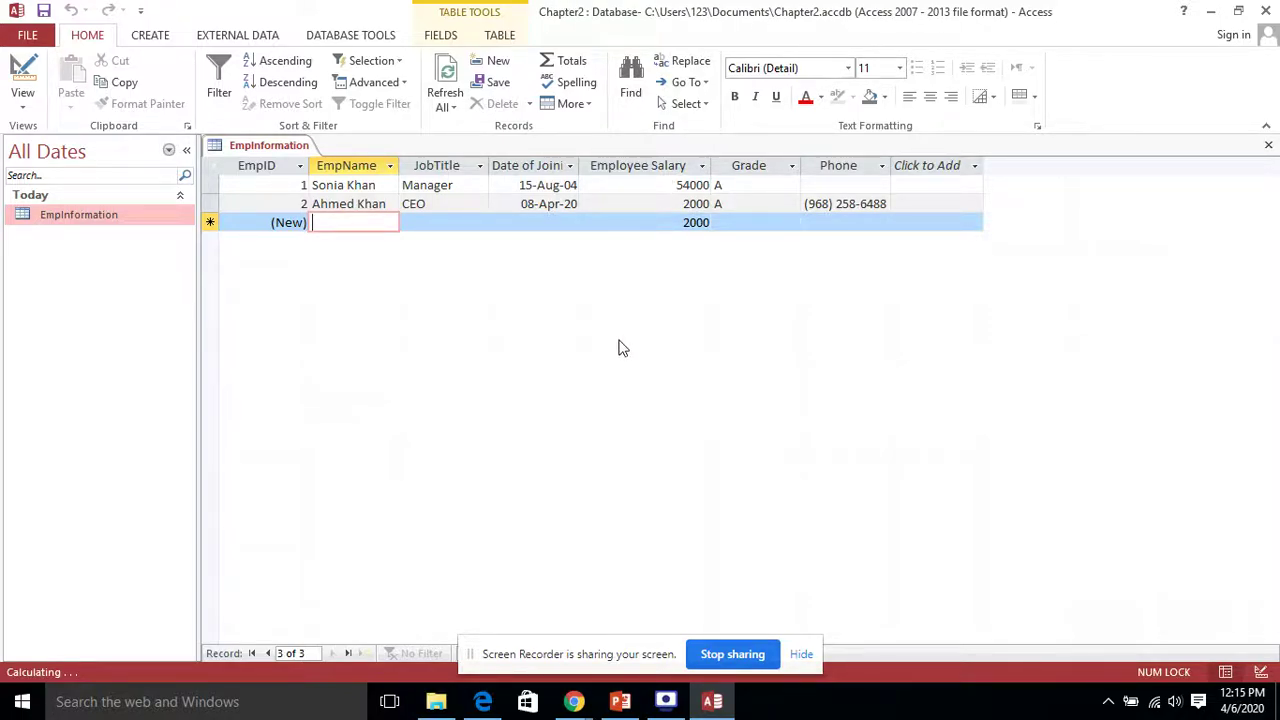
double_click(684, 203)
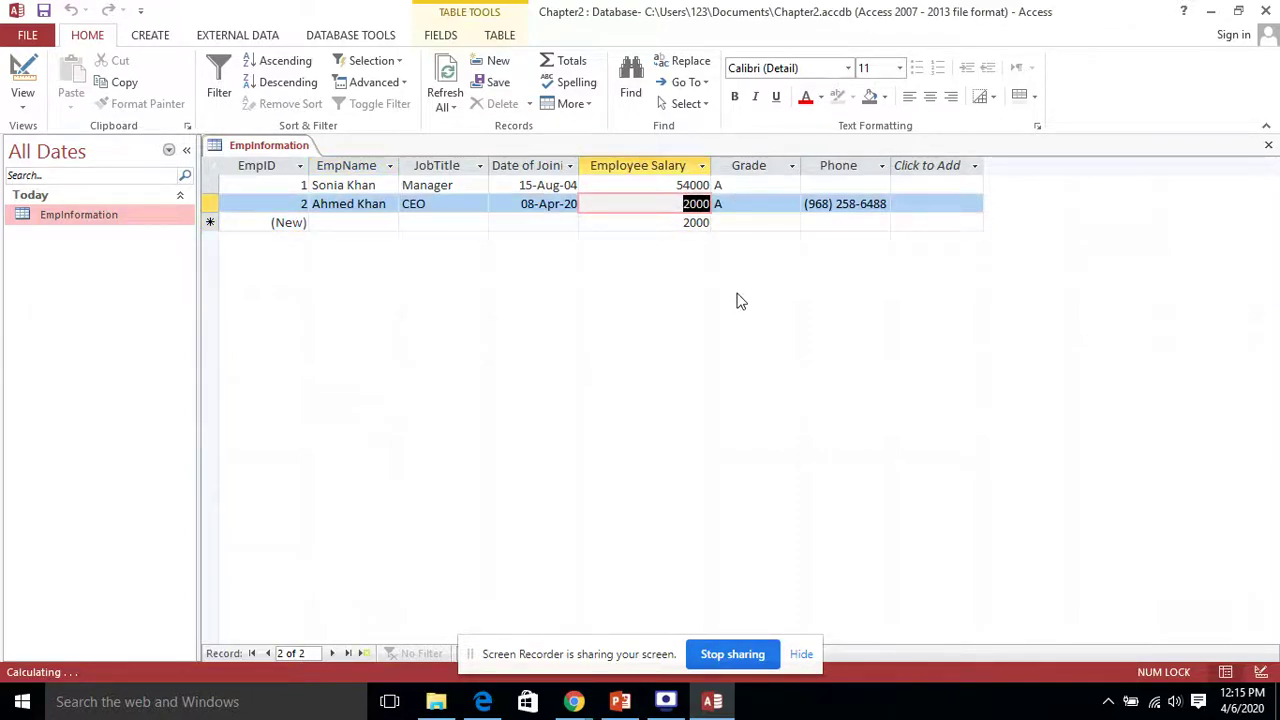
type("10")
key("Tab")
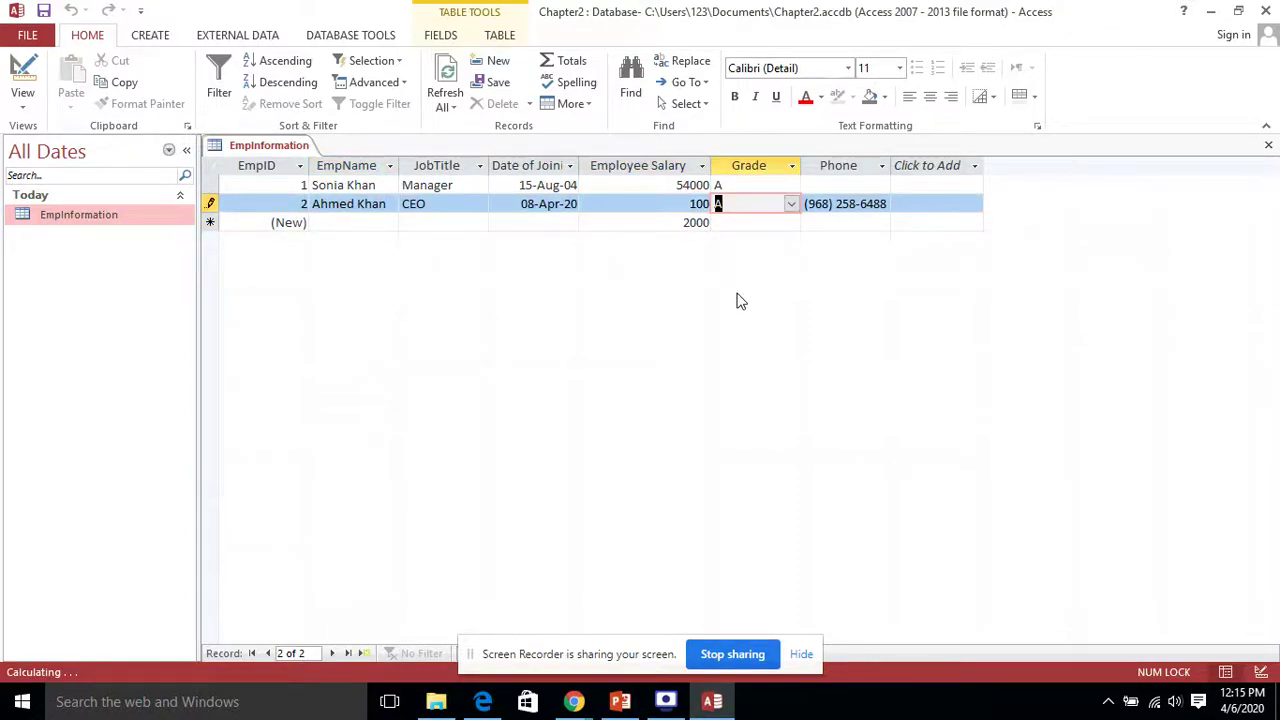
left_click(476, 222)
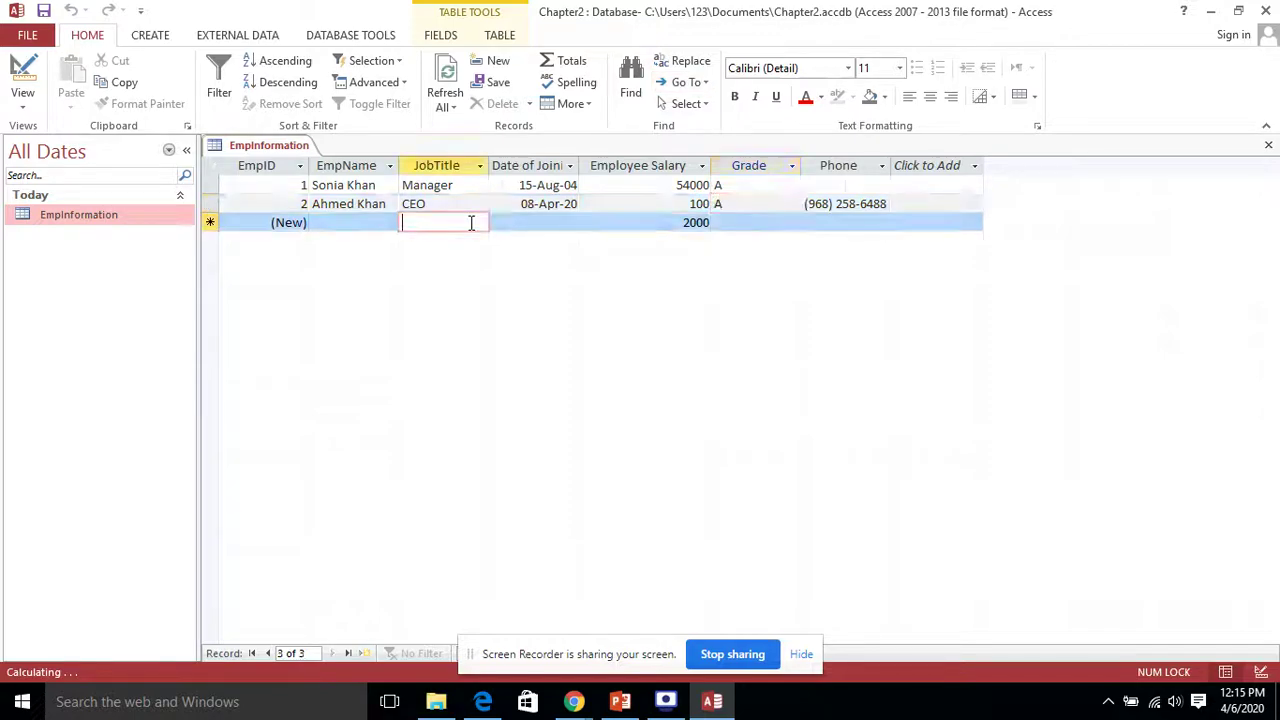
left_click(620, 203)
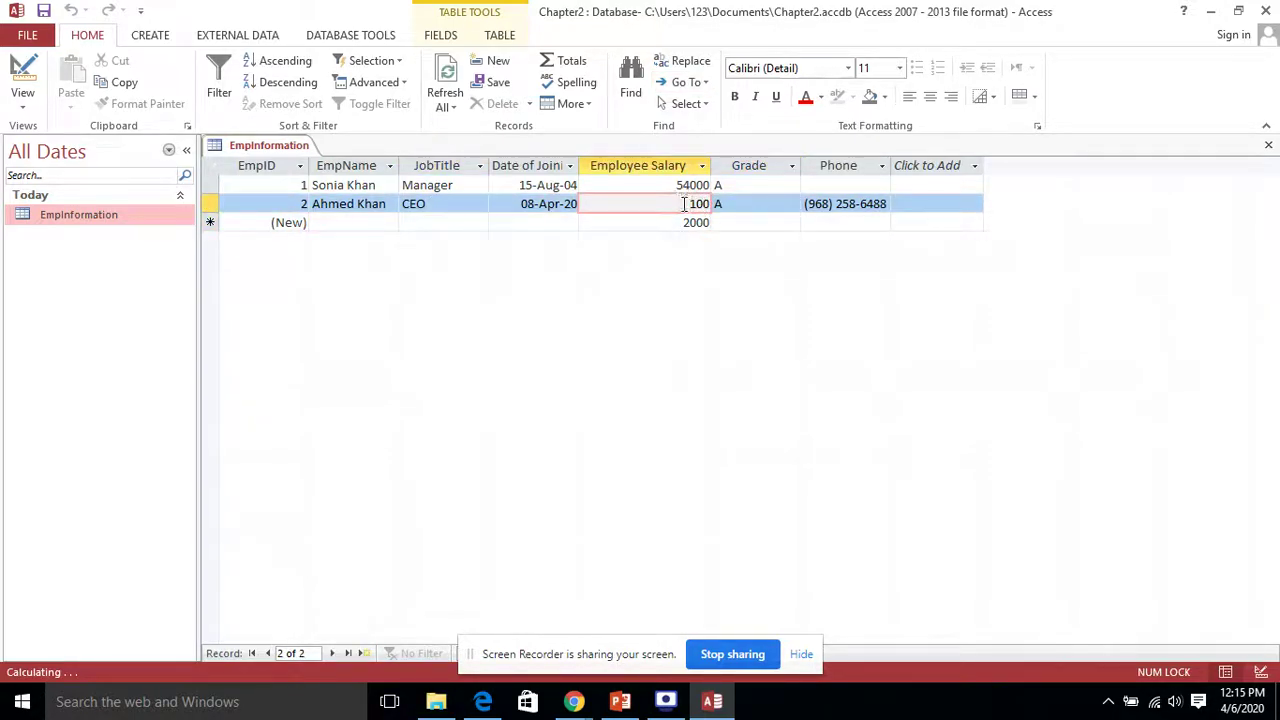
left_click_drag(684, 203, 745, 203)
type("2000")
left_click(451, 222)
left_click(354, 222)
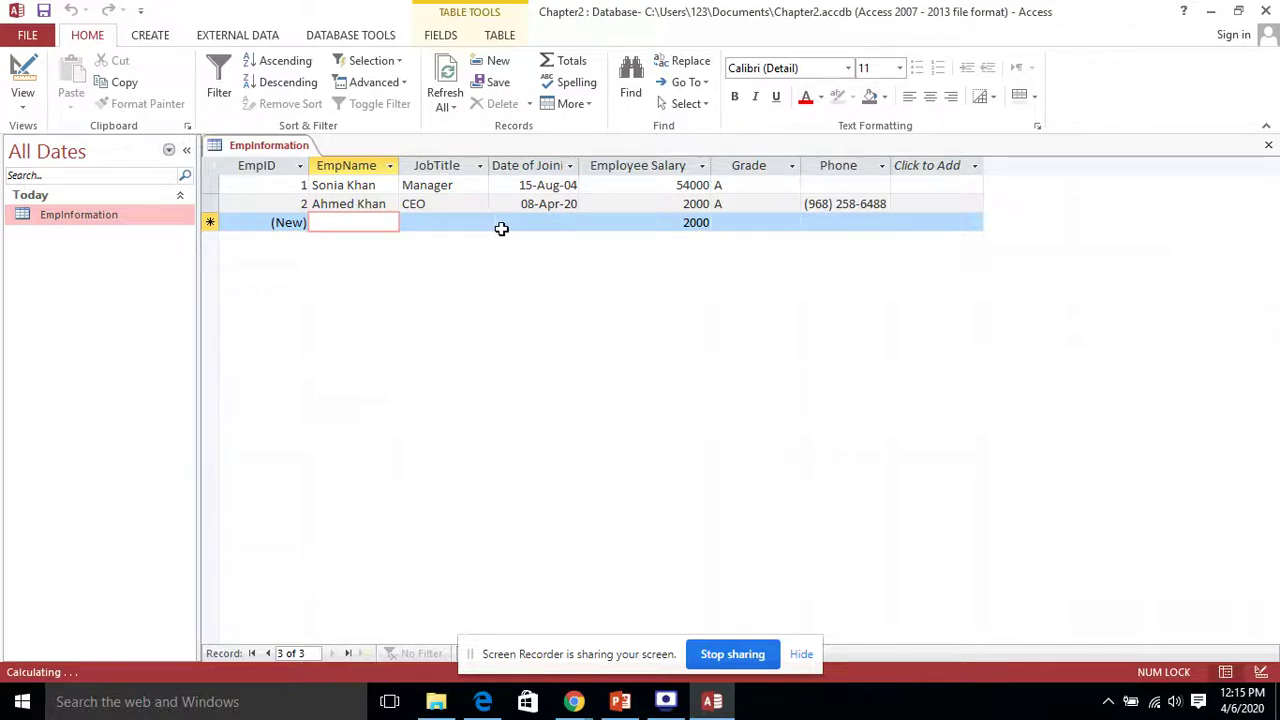
Step: Enter the third employee's name, job title Peon and joining date 1 April 2020
type("Sam")
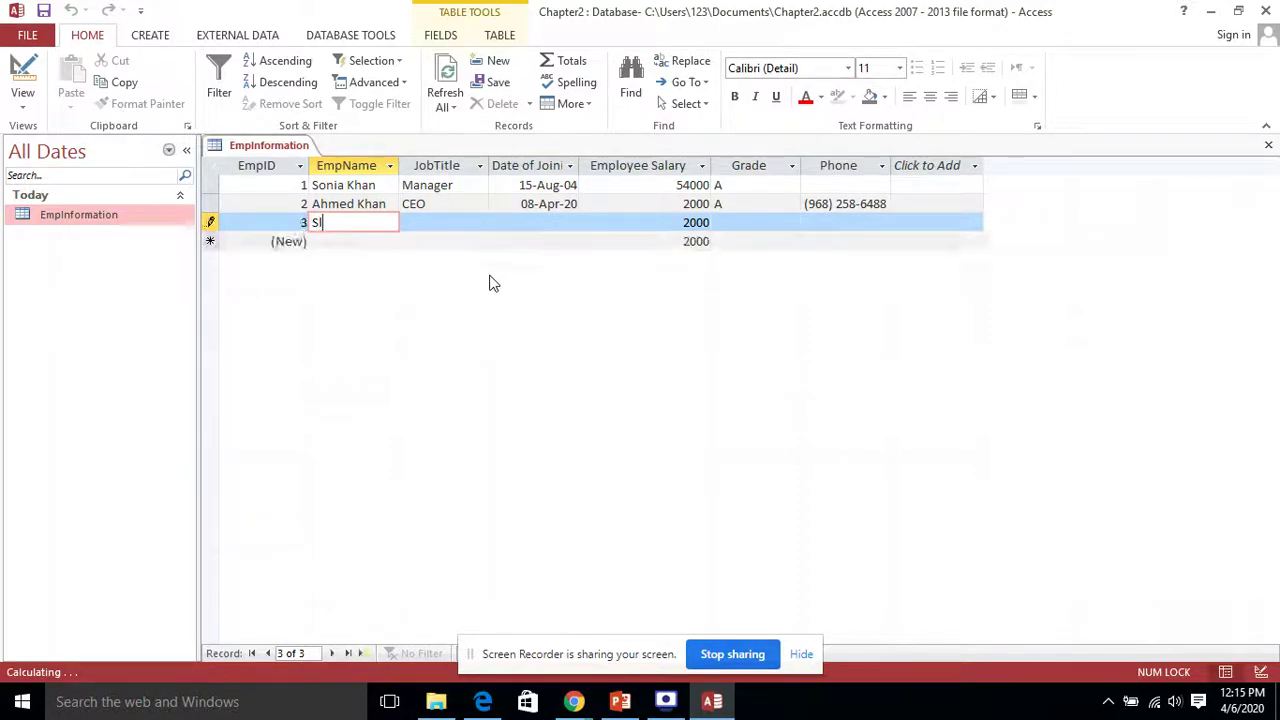
key("BackSpace")
key("BackSpace")
type("alman")
key("Tab")
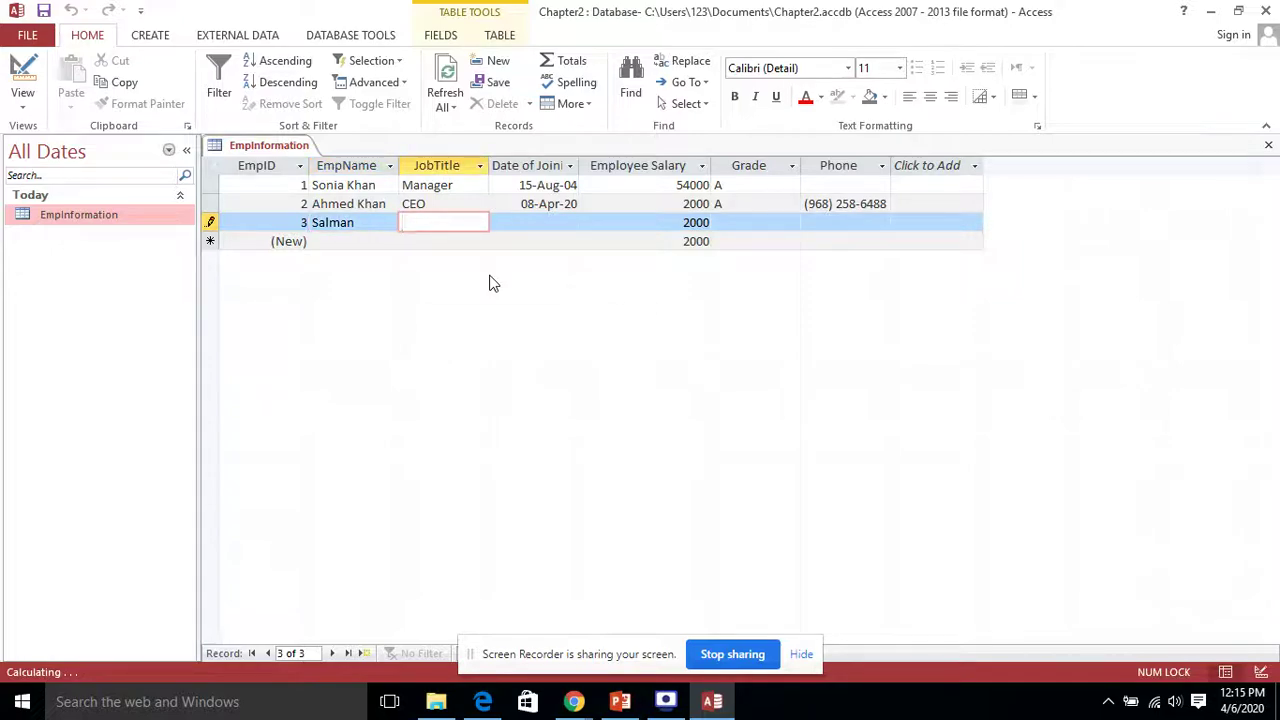
type("Peon")
key("Tab")
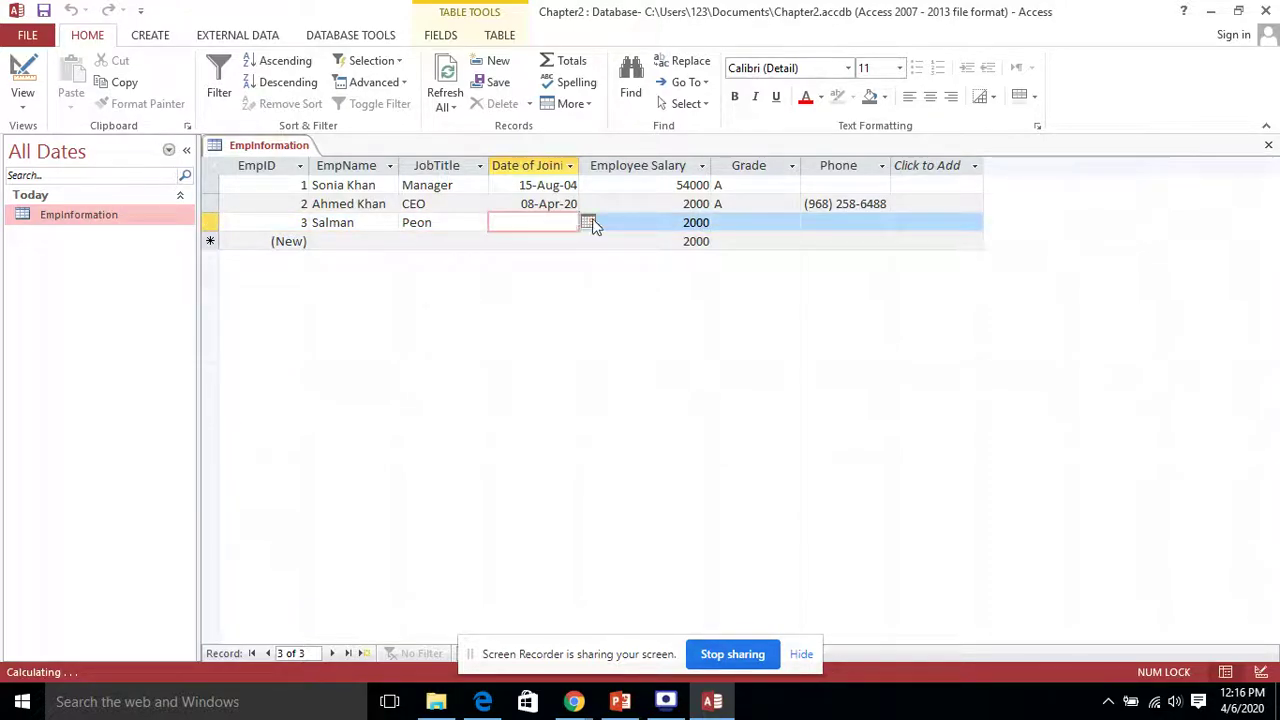
left_click(587, 222)
left_click(514, 276)
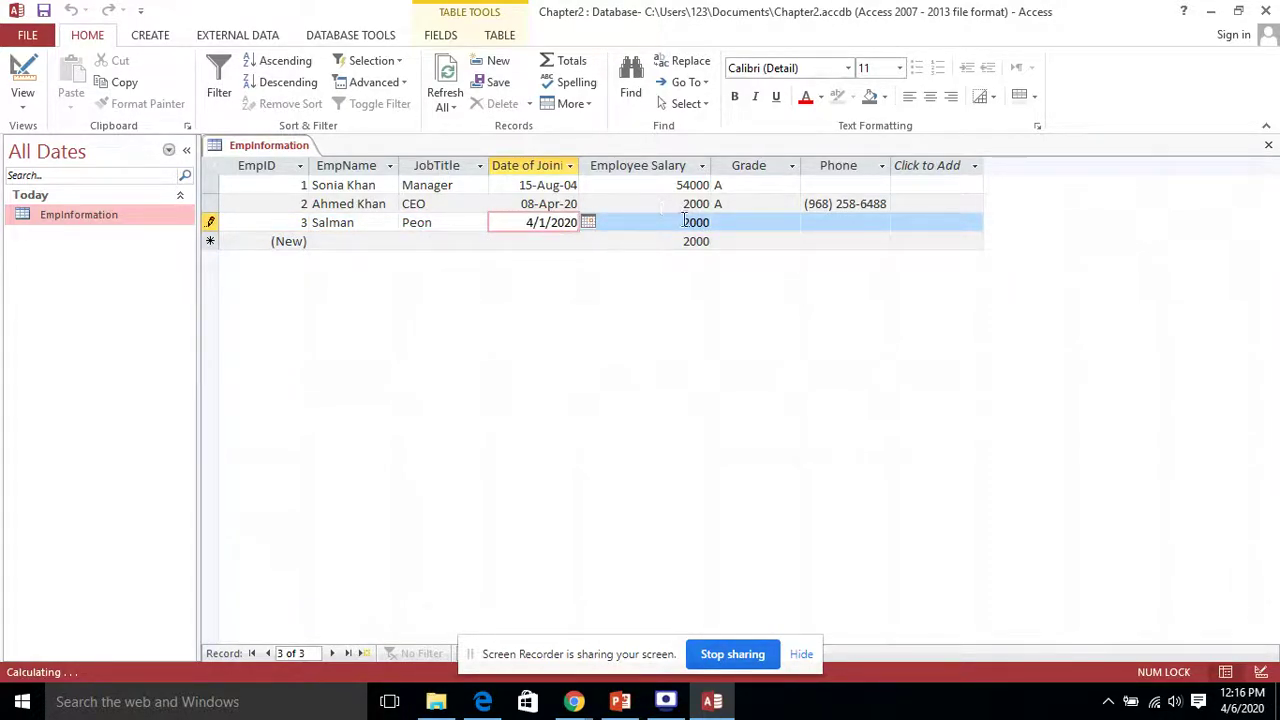
Step: Give the third employee salary 1000, grade C, and a phone number
key("Tab")
type("1")
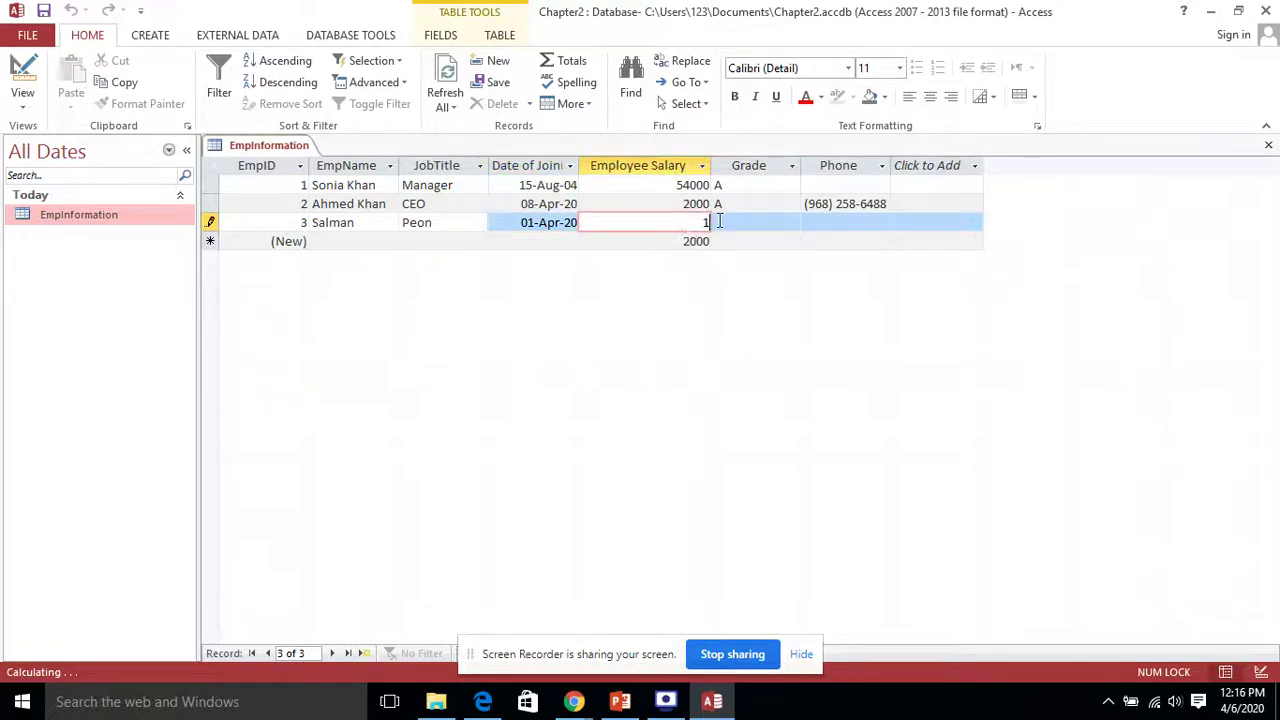
type("000")
key("Tab")
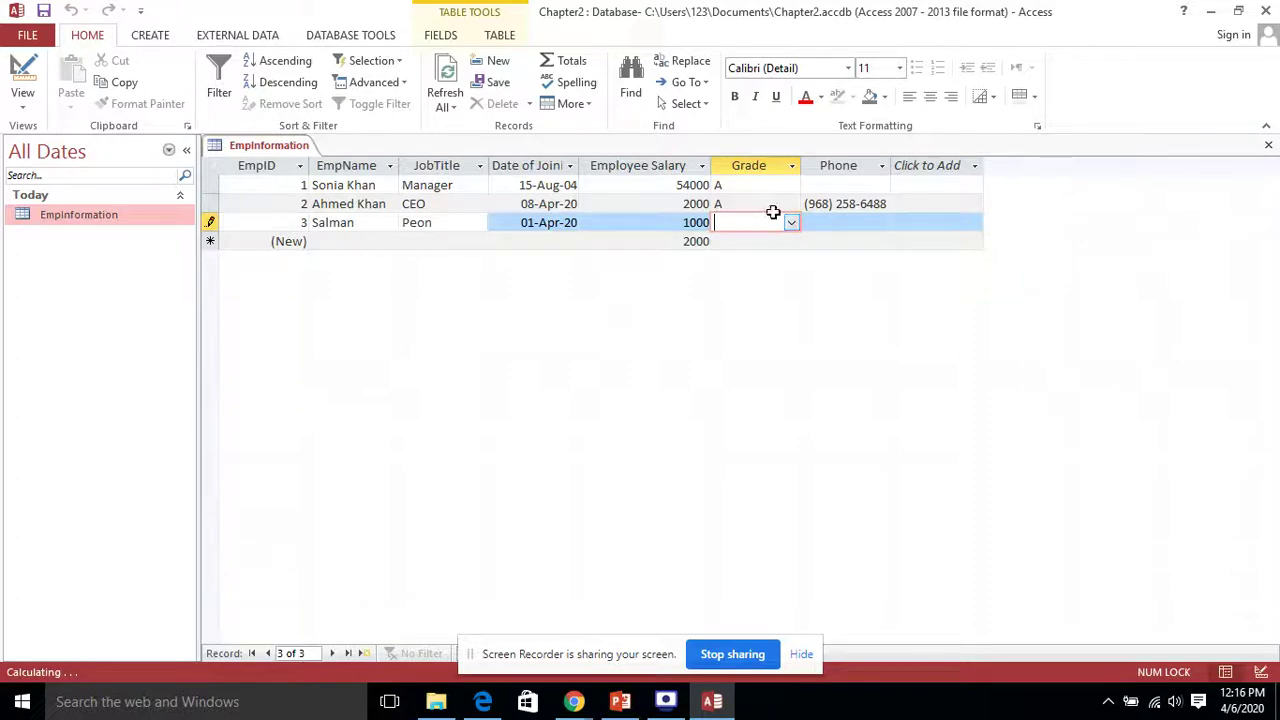
left_click(791, 222)
left_click(727, 278)
left_click(841, 222)
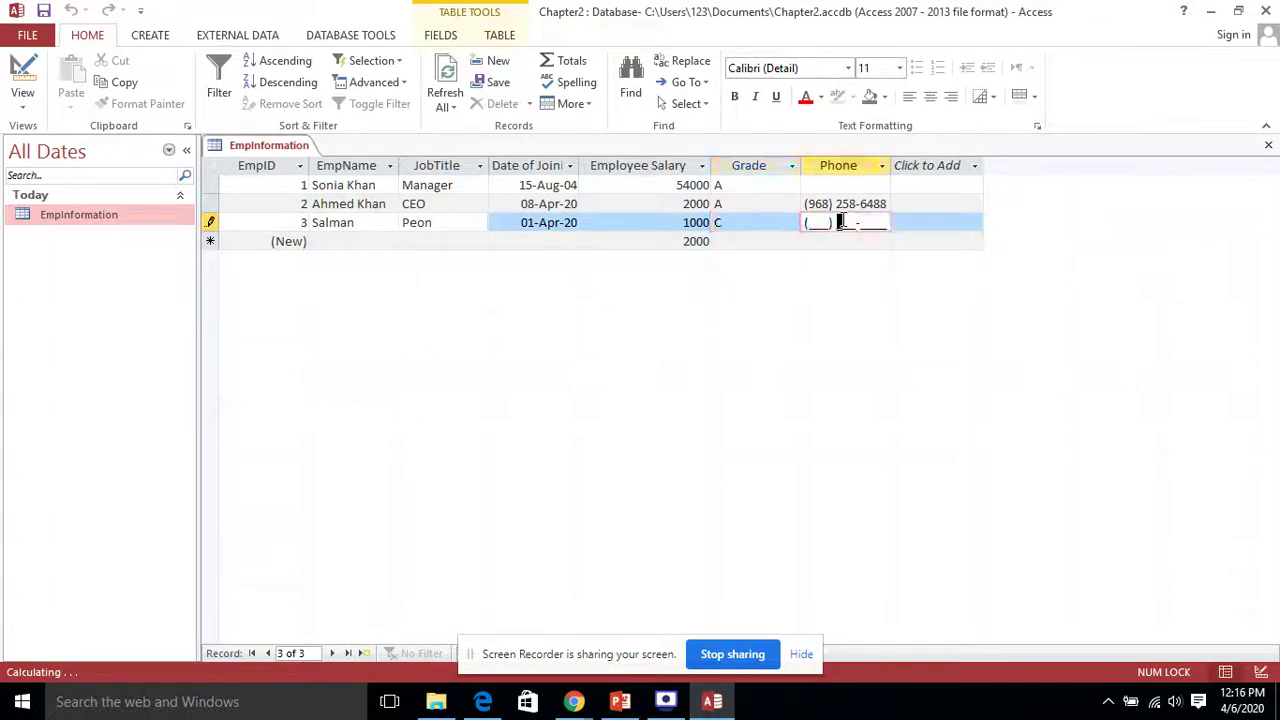
left_click(806, 223)
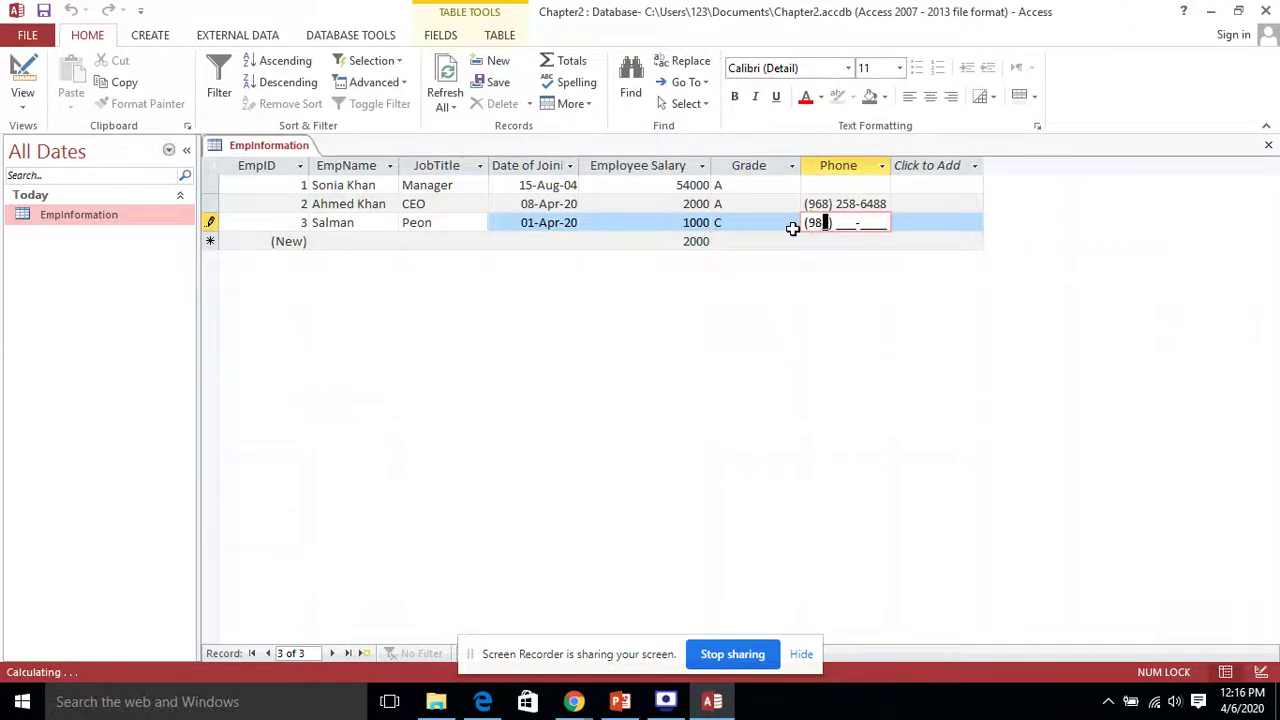
Step: Close EmpInformation saving its layout, then view its EmpName field in Design View
left_click(1268, 146)
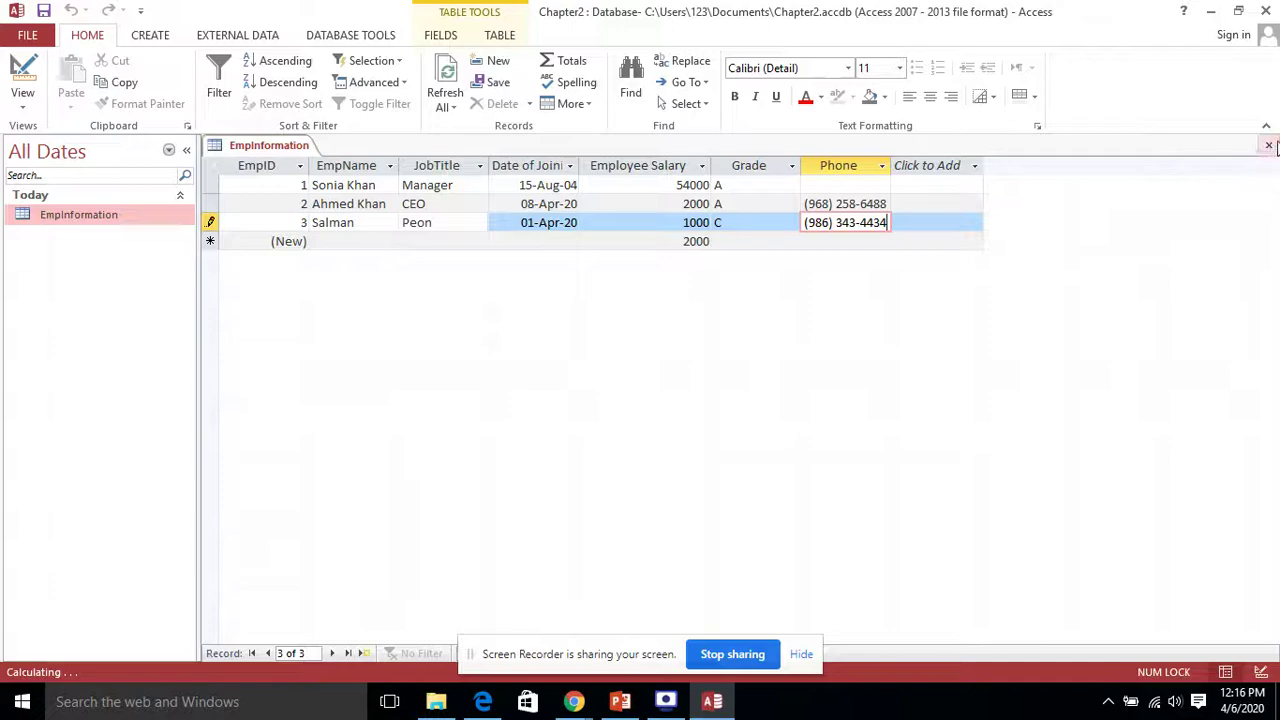
left_click(562, 405)
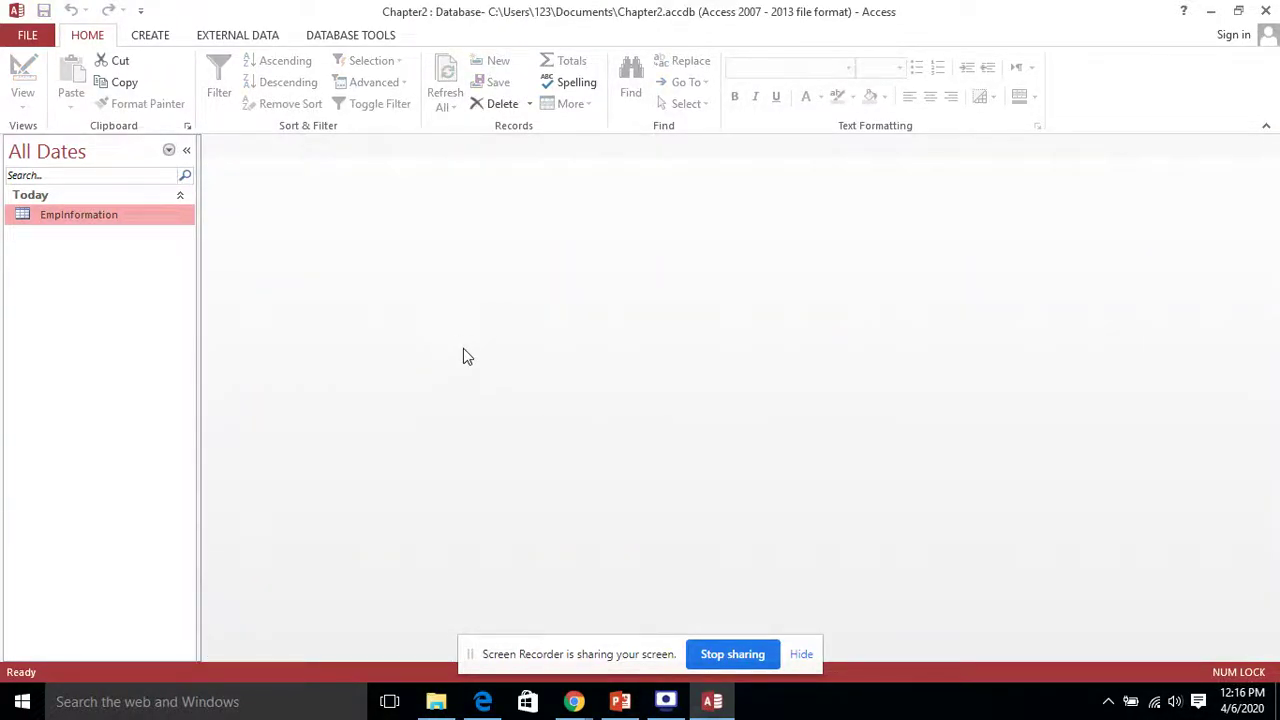
right_click(88, 217)
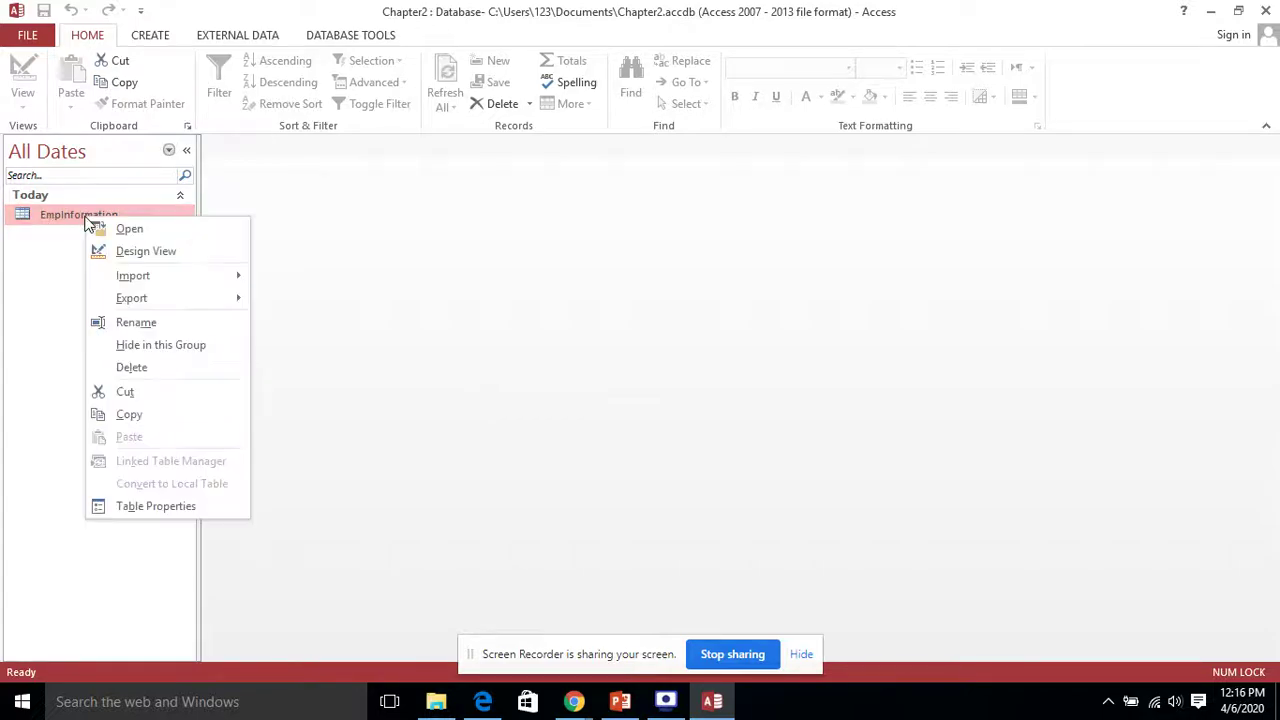
left_click(134, 252)
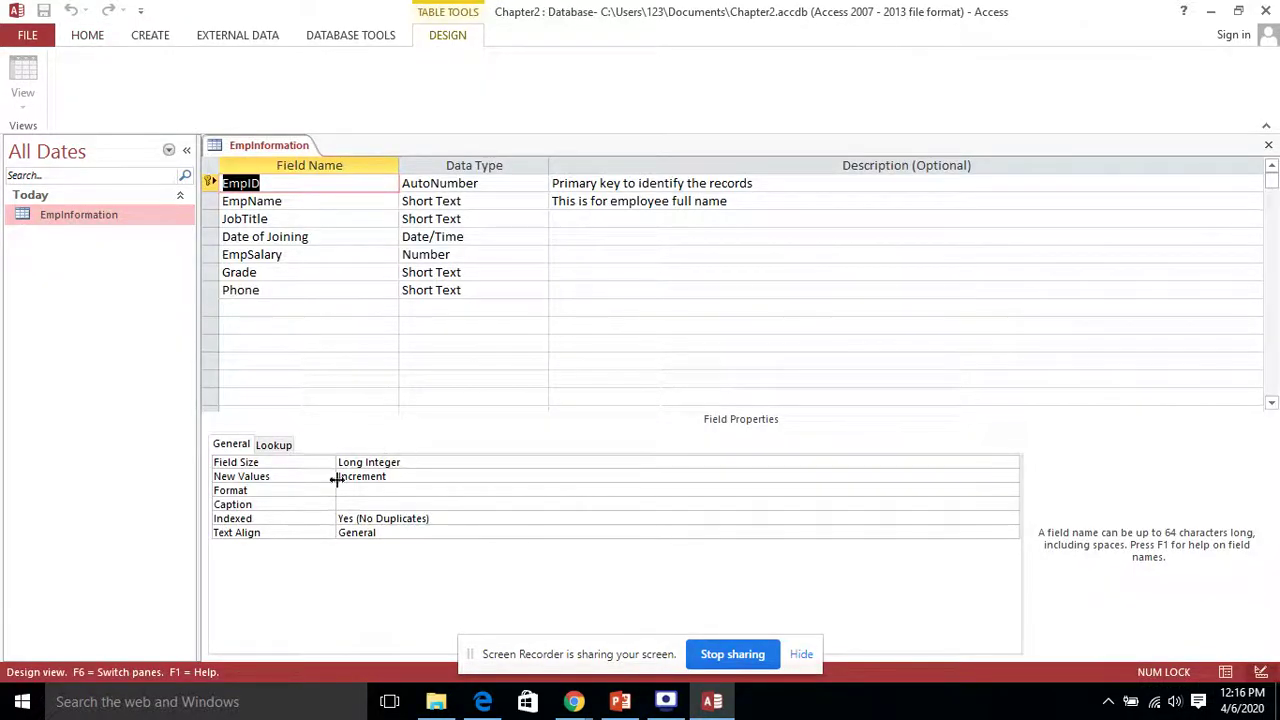
left_click(283, 201)
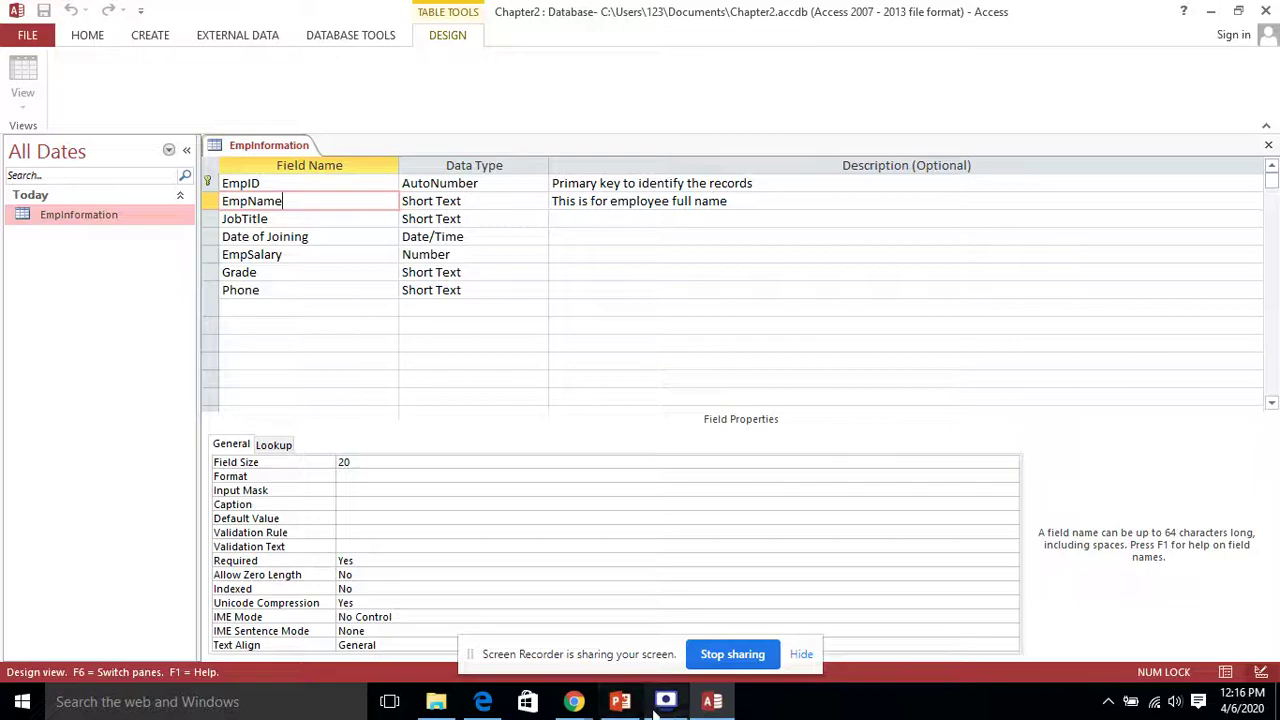
Step: Switch to the PowerPoint slide on the Field Properties Pane
left_click(711, 703)
left_click(711, 703)
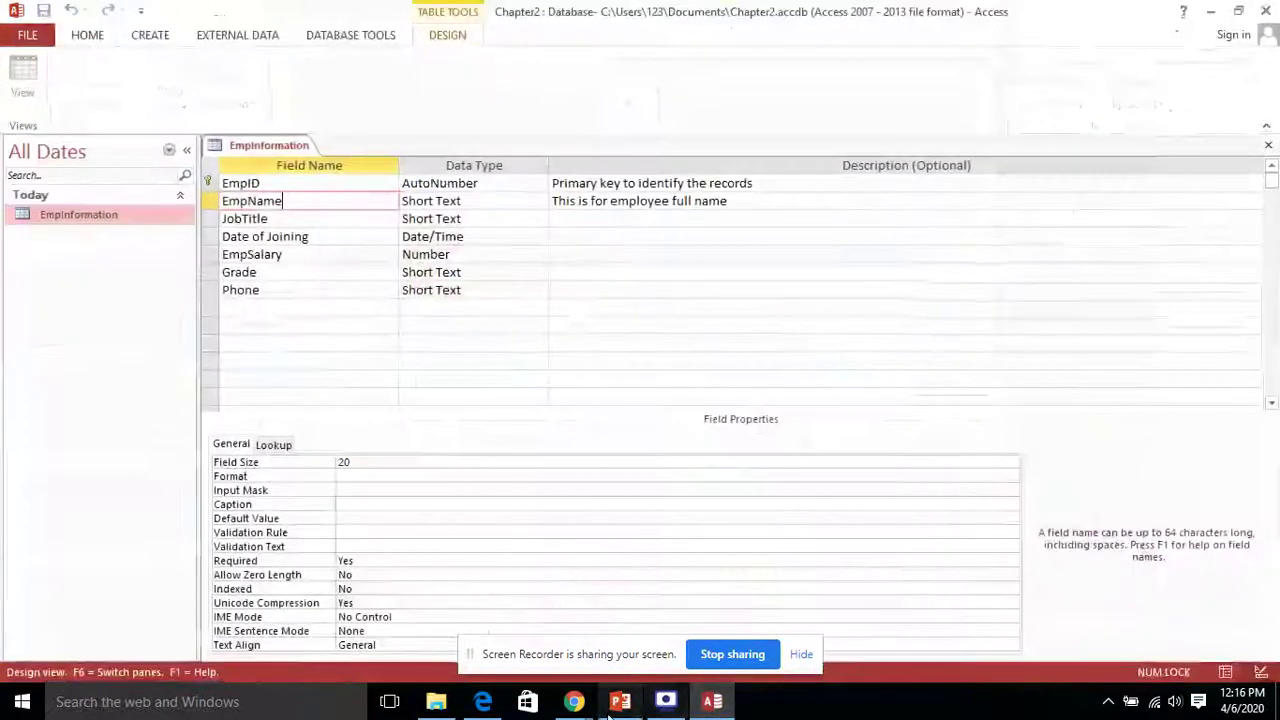
left_click(620, 703)
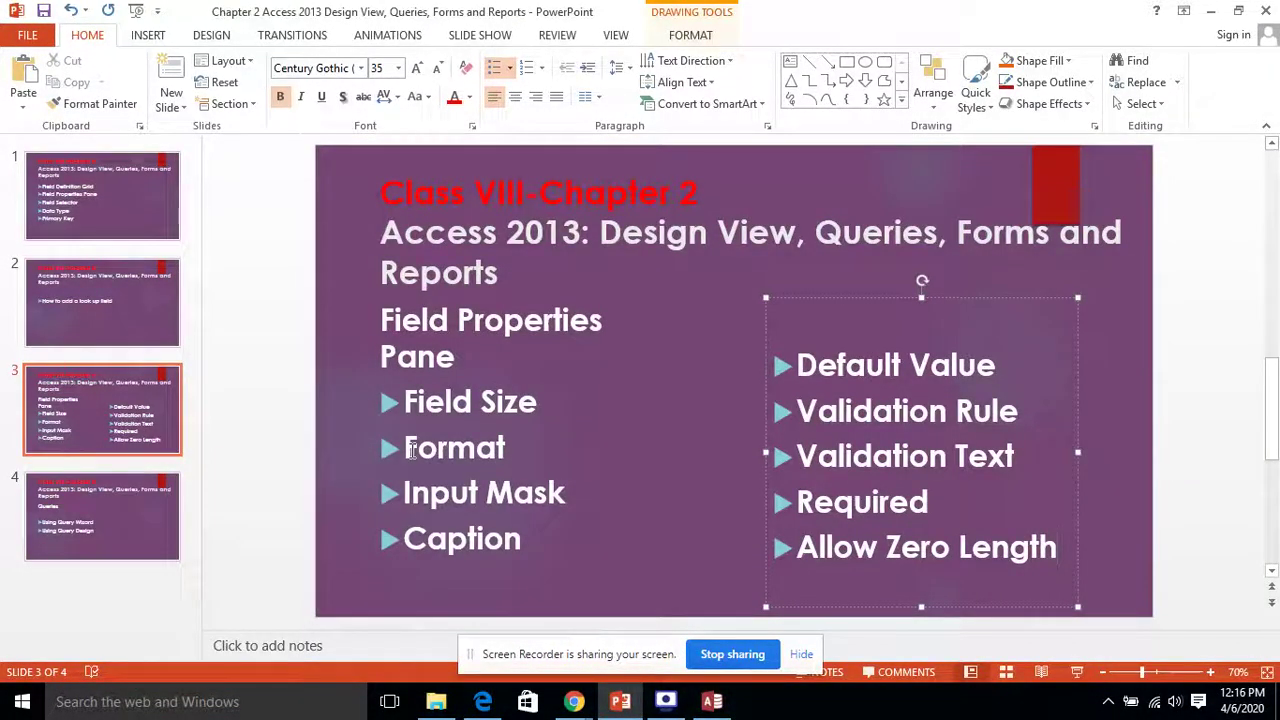